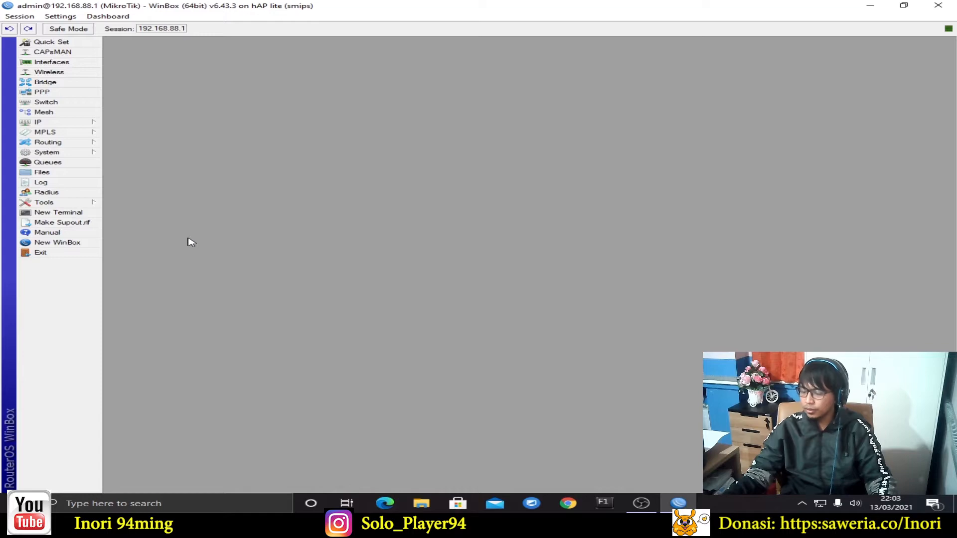
Exit WinBox, relaunch winbox64.exe past its security warning, and select the neighbouring RB941-2nD router
click(41, 252)
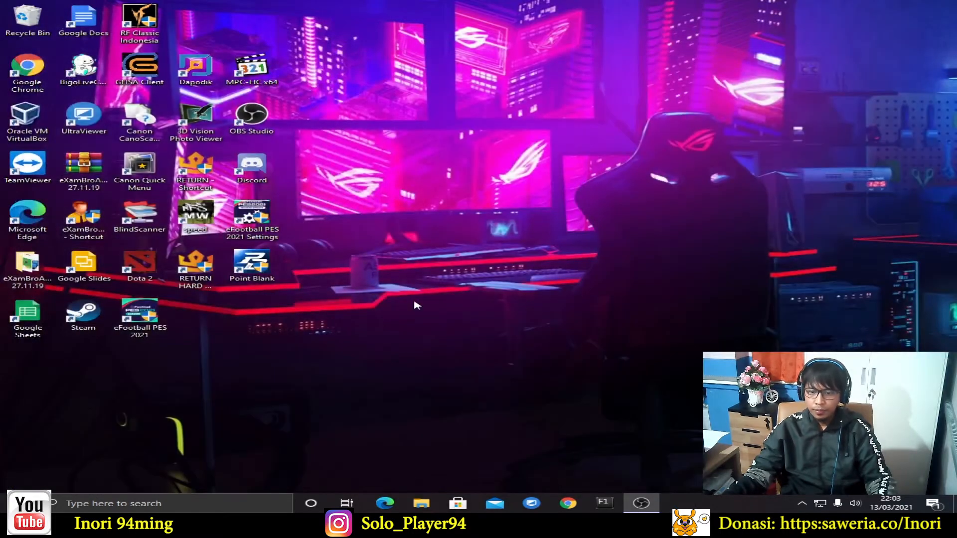
click(148, 504)
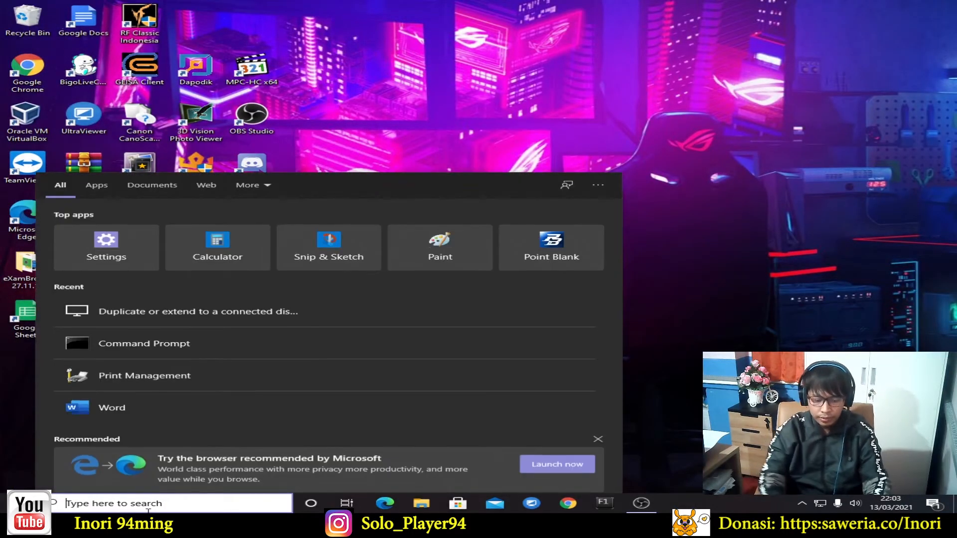
text(winbox)
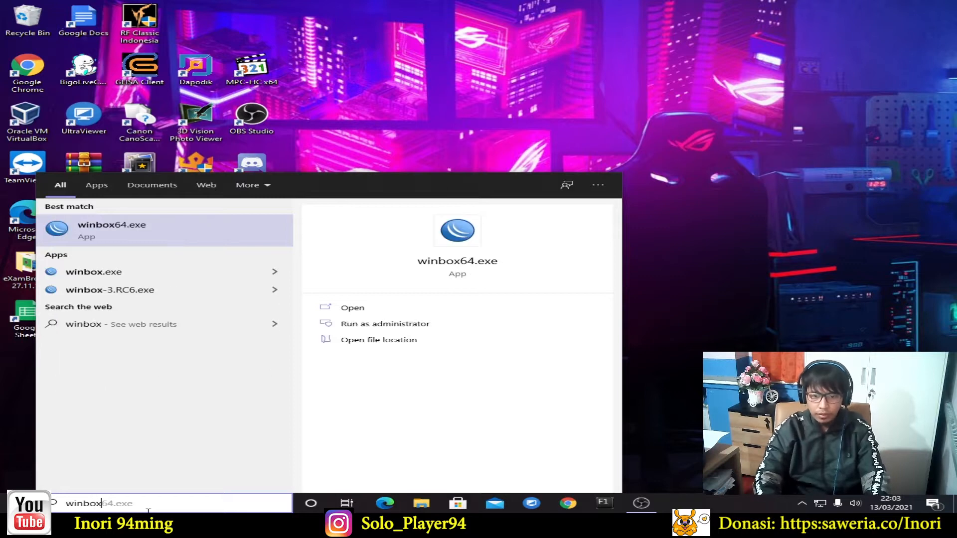
key(Return)
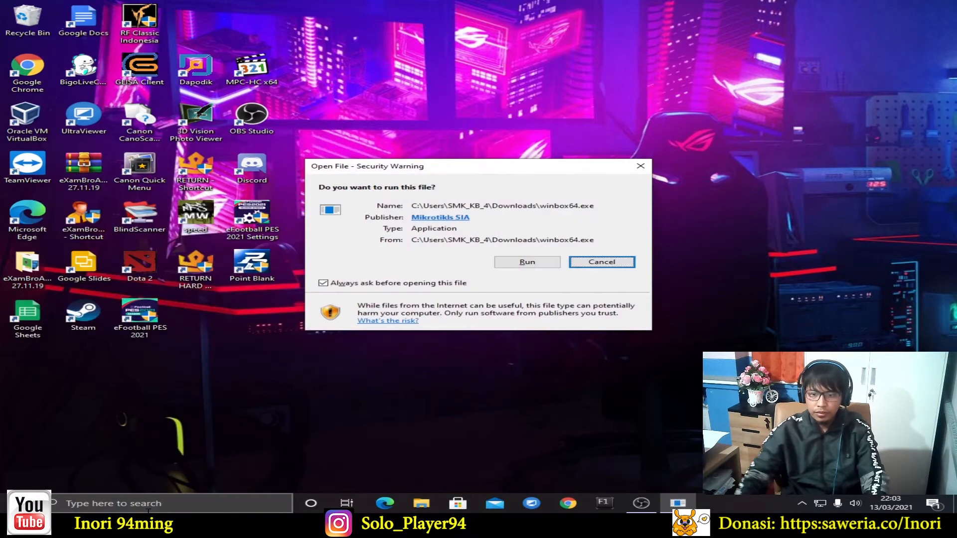
click(553, 261)
click(119, 144)
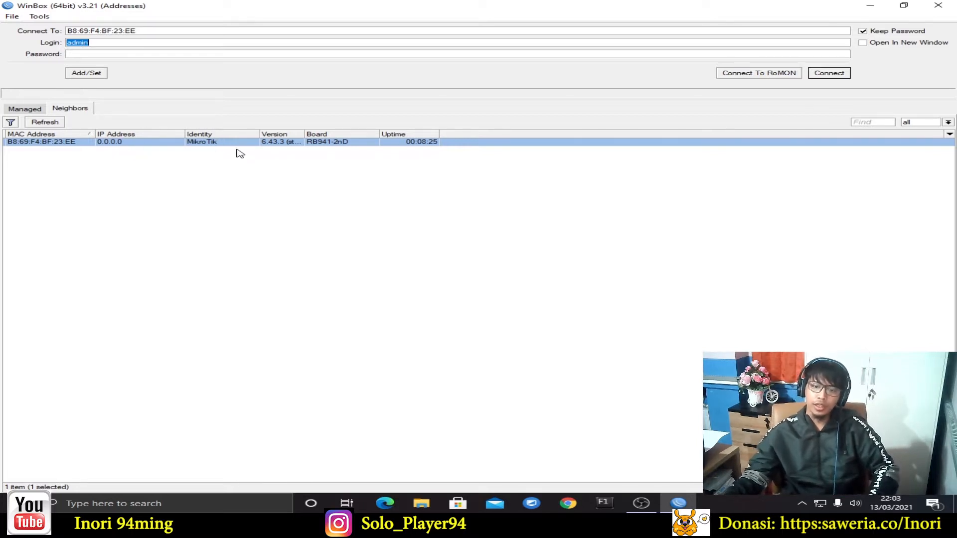
Connect as admin to the router at MAC address B8:69:F4:BF:23:EE
click(120, 54)
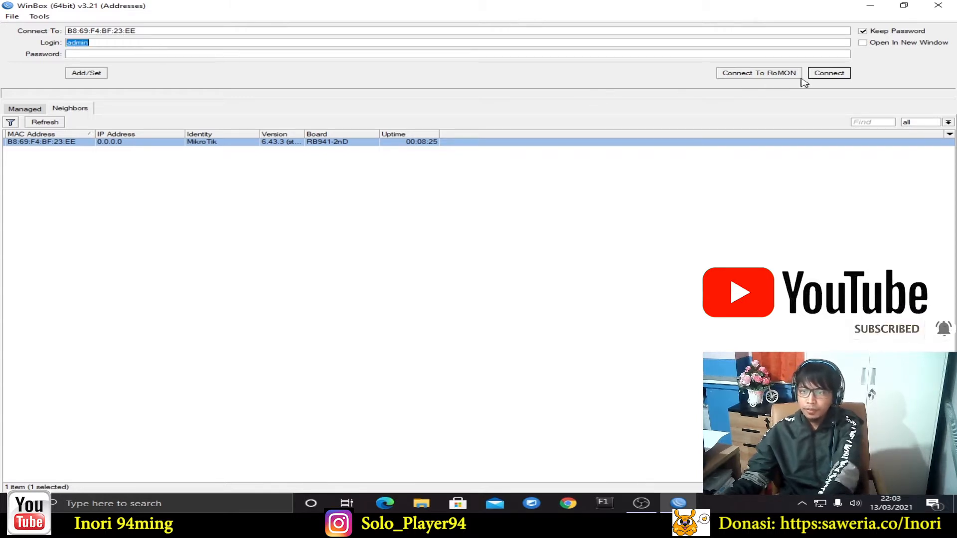
click(848, 78)
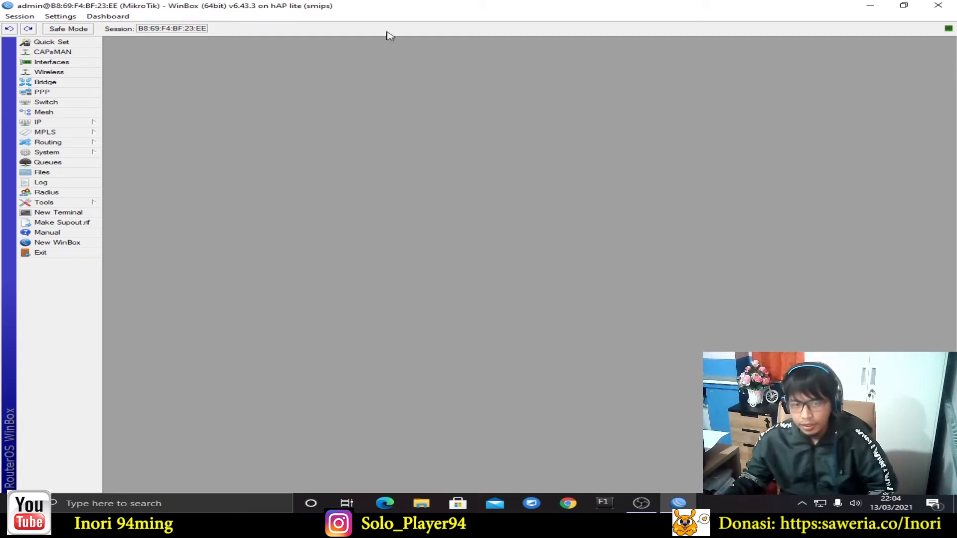
Open the interface list and give ether1 the comment INTERNET
click(66, 65)
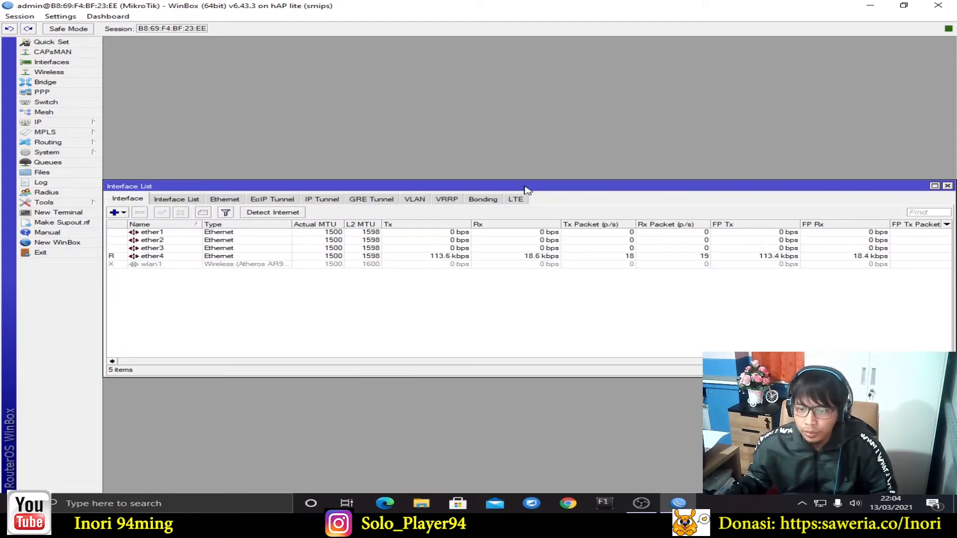
drag(526, 190, 526, 132)
drag(407, 130, 433, 114)
click(209, 164)
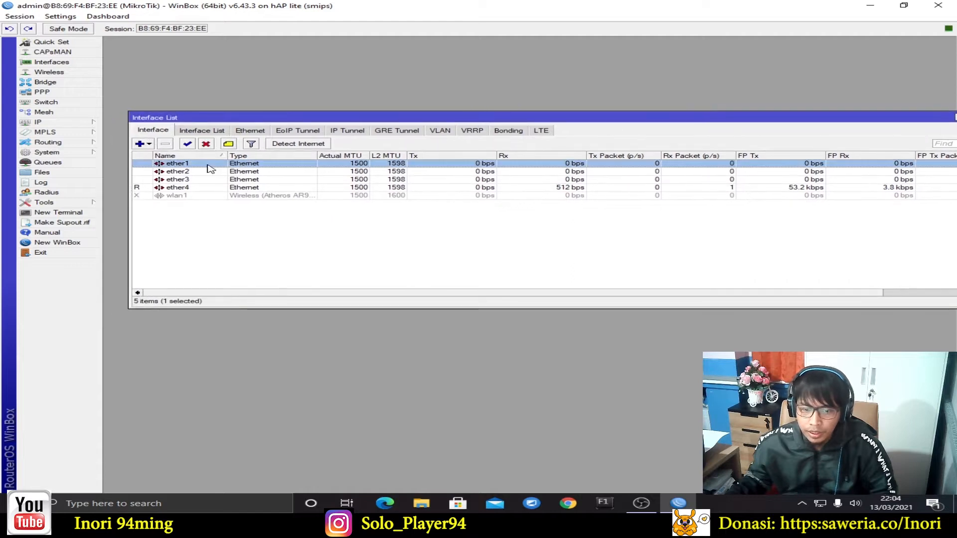
right_click(207, 165)
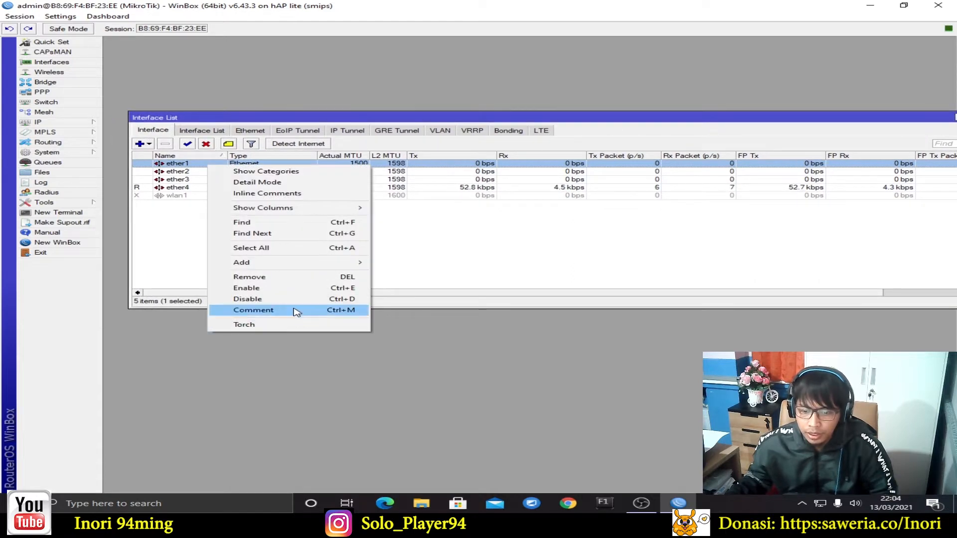
right_click(199, 166)
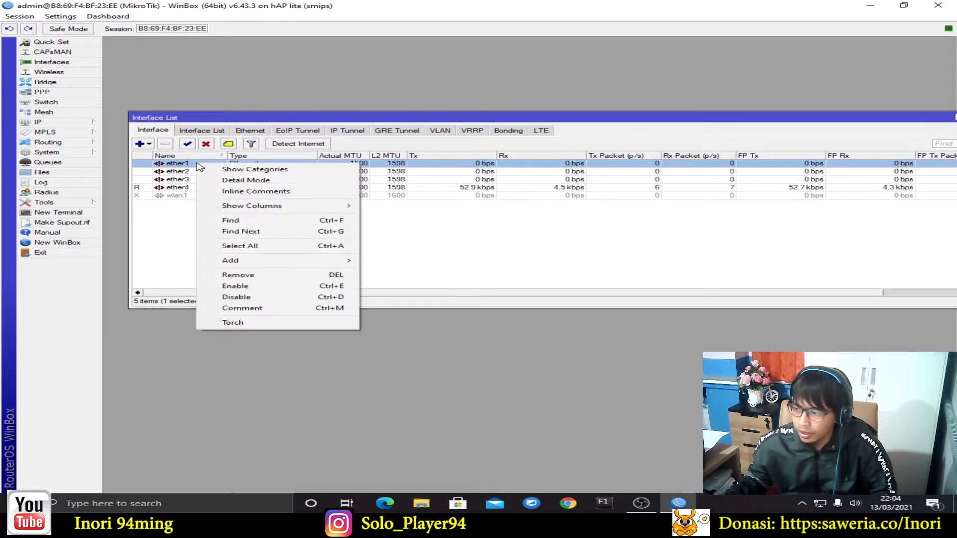
click(306, 313)
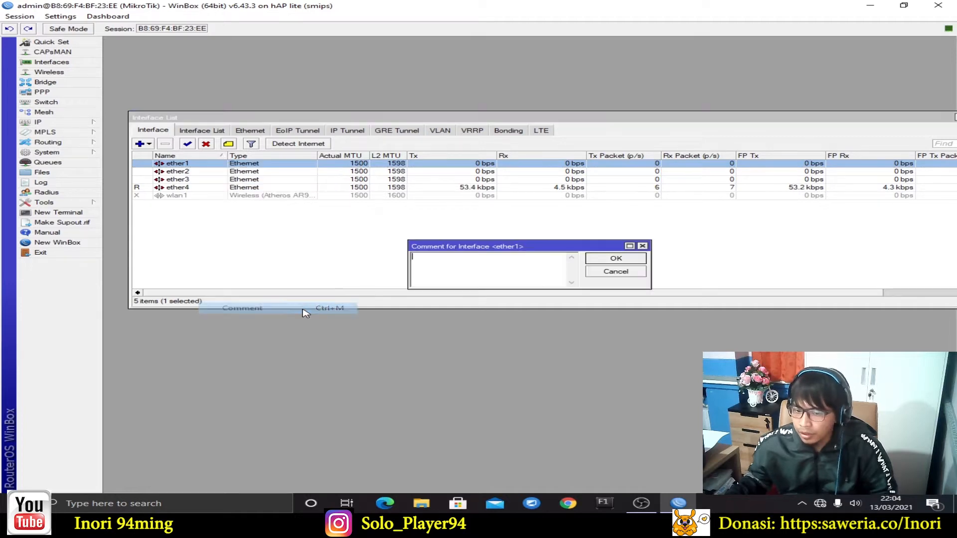
text(INTERN)
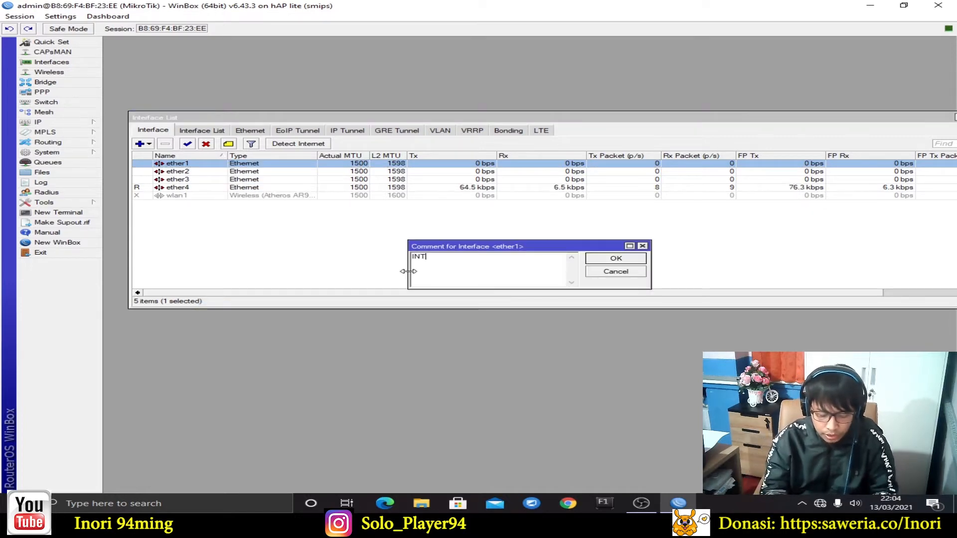
click(631, 259)
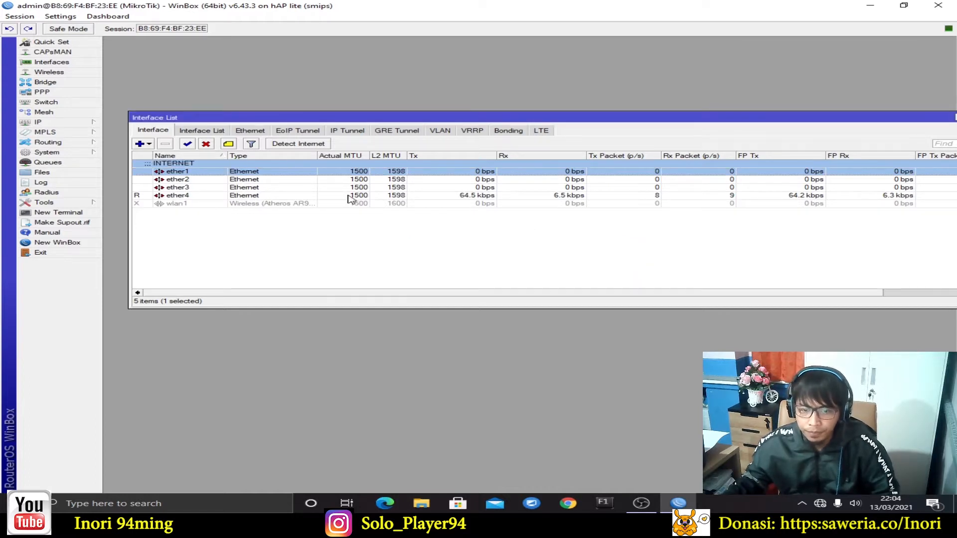
Give ether2 the comment CLIENT-VLAN
click(191, 180)
right_click(191, 180)
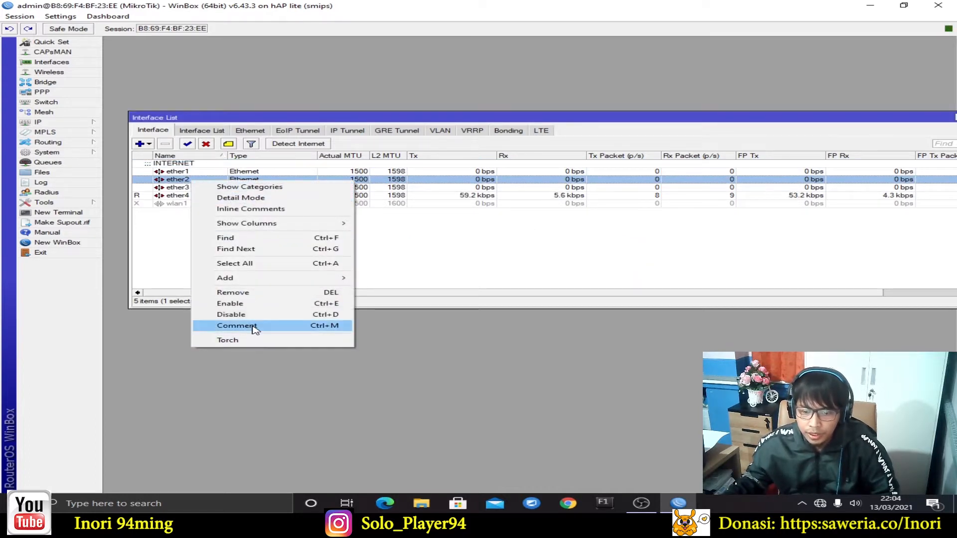
click(253, 327)
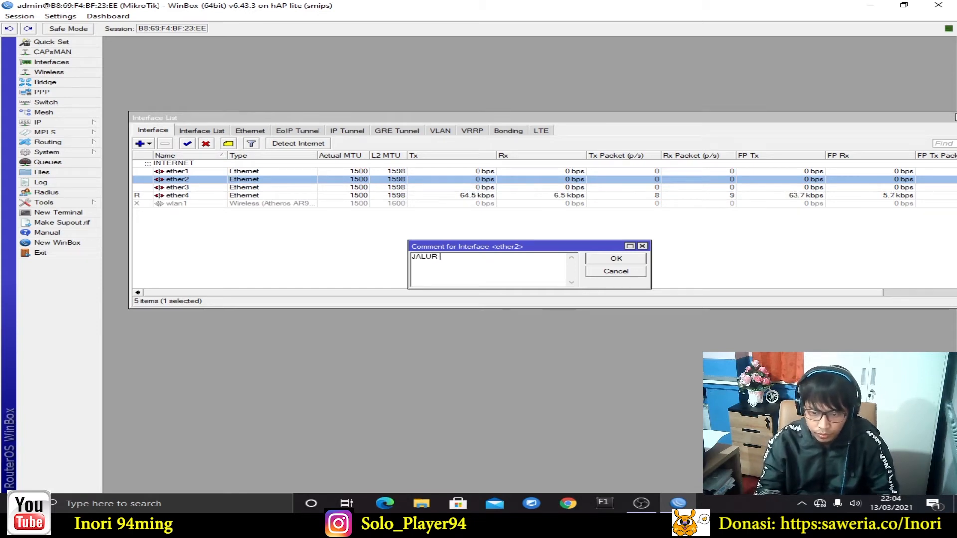
key(BackSpace)
key(BackSpace)
key(BackSpace)
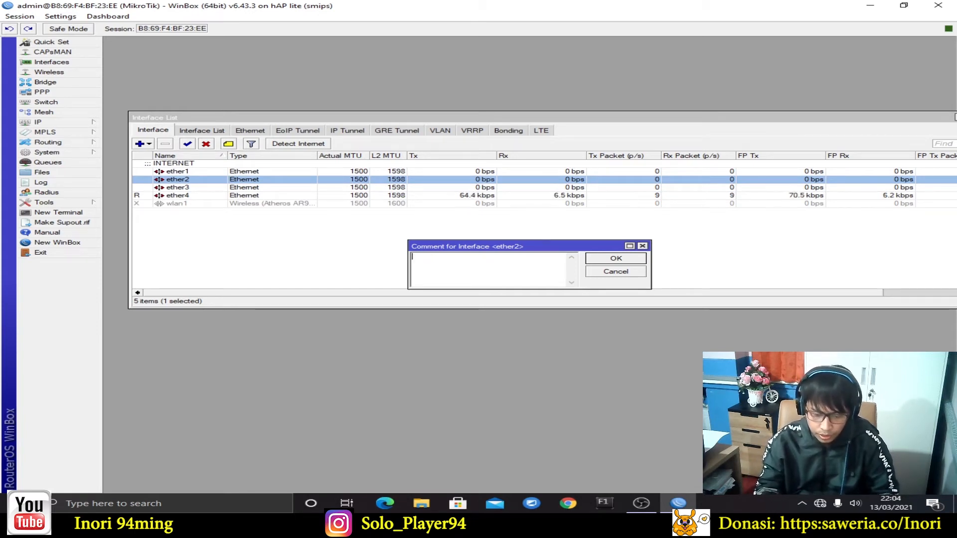
text(CLIENT-VLAN)
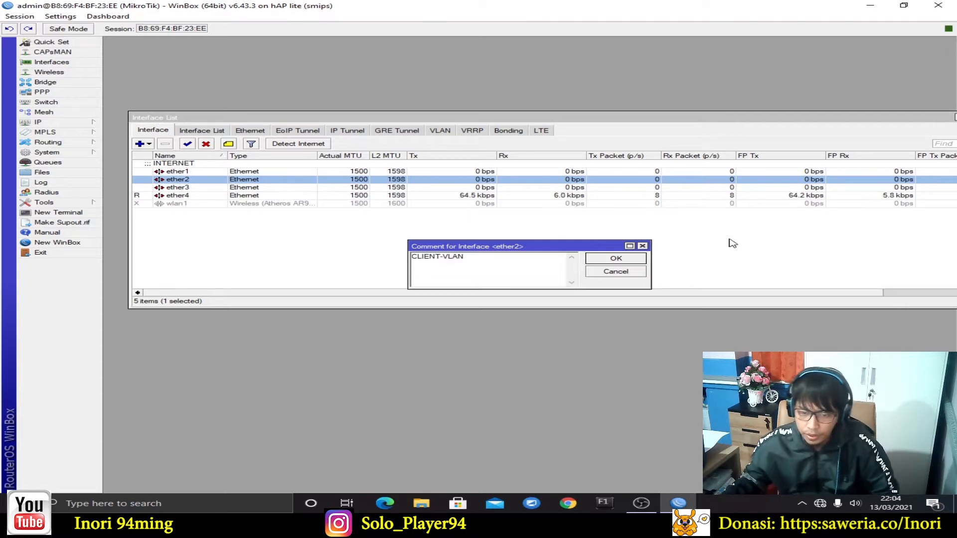
click(616, 258)
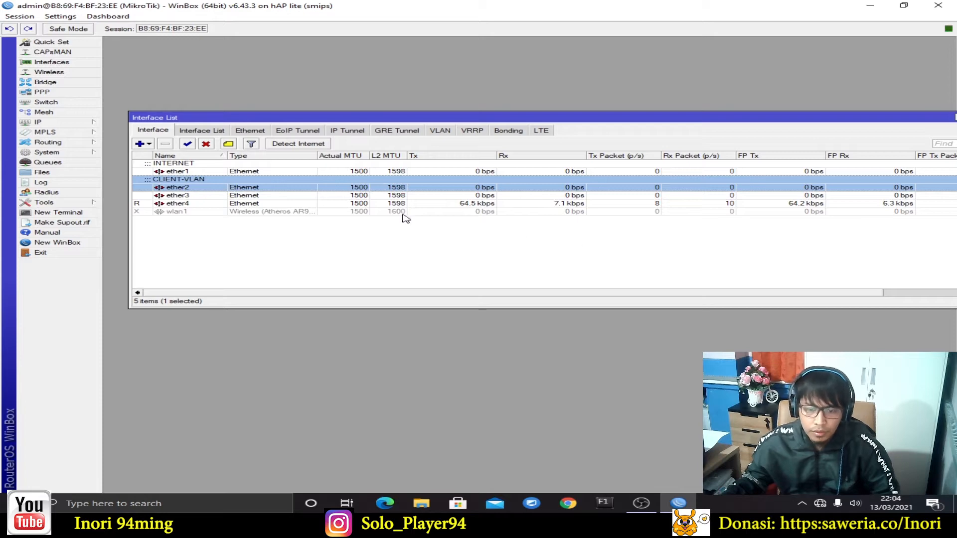
Give ether4 the comment SETTING-MIKROTIK
right_click(185, 204)
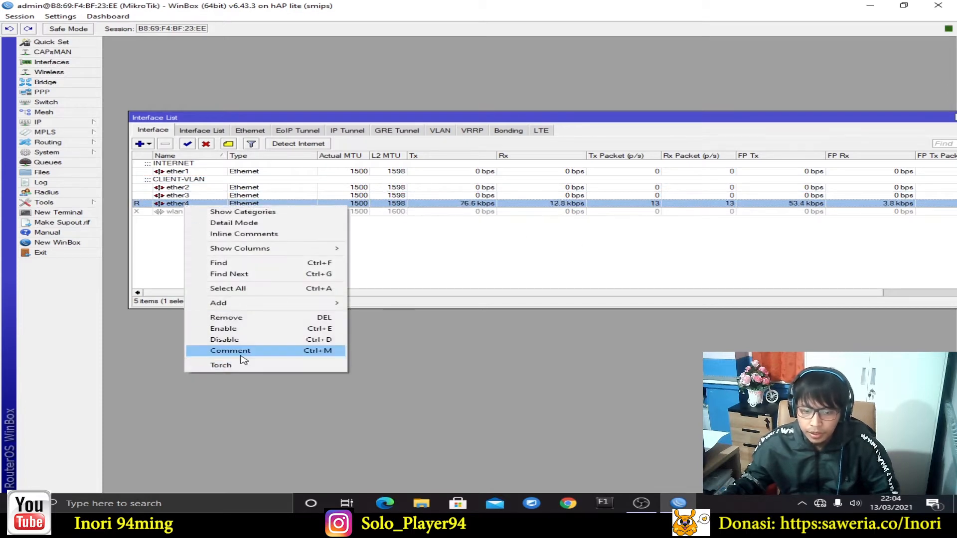
click(241, 355)
text(SETTING-MIKROTIK)
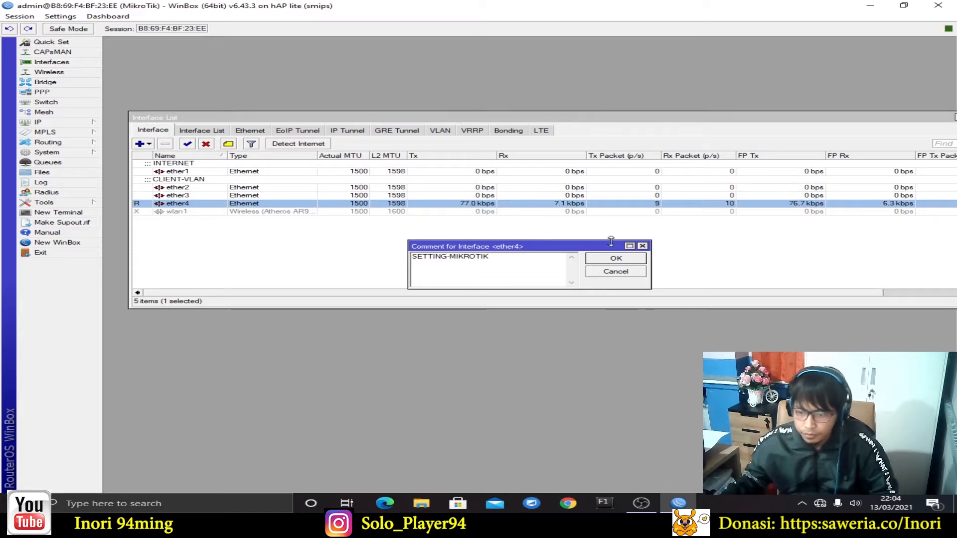
click(617, 259)
Enable the disabled wlan1 wireless interface
click(206, 220)
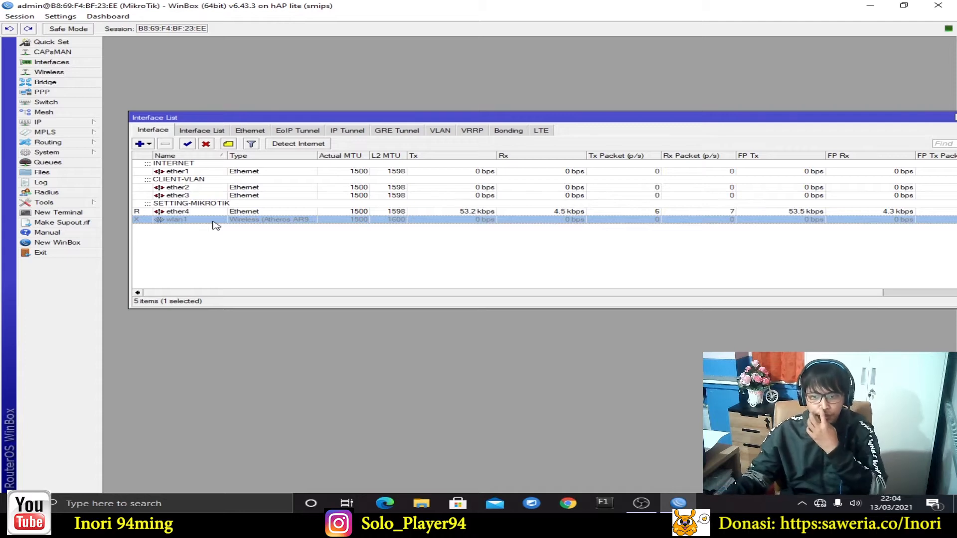
right_click(194, 225)
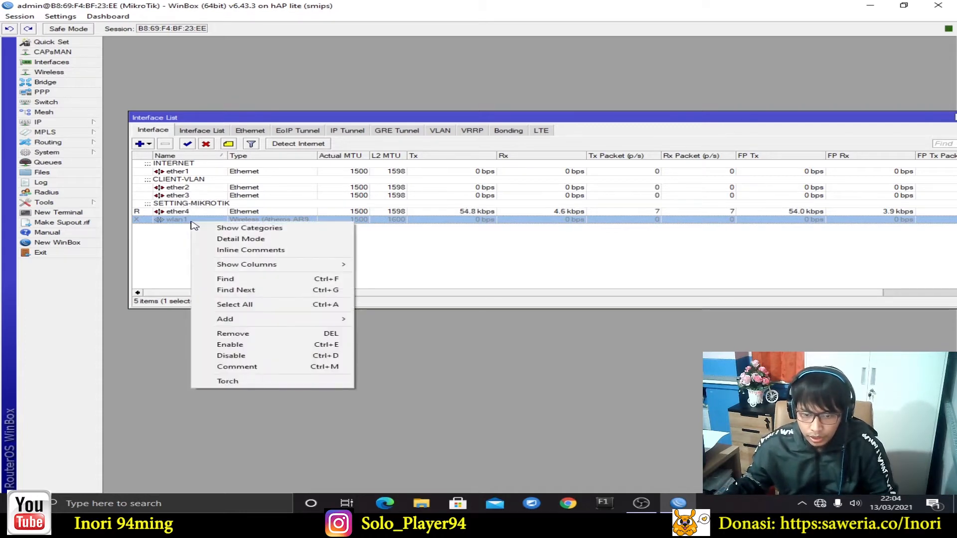
click(187, 144)
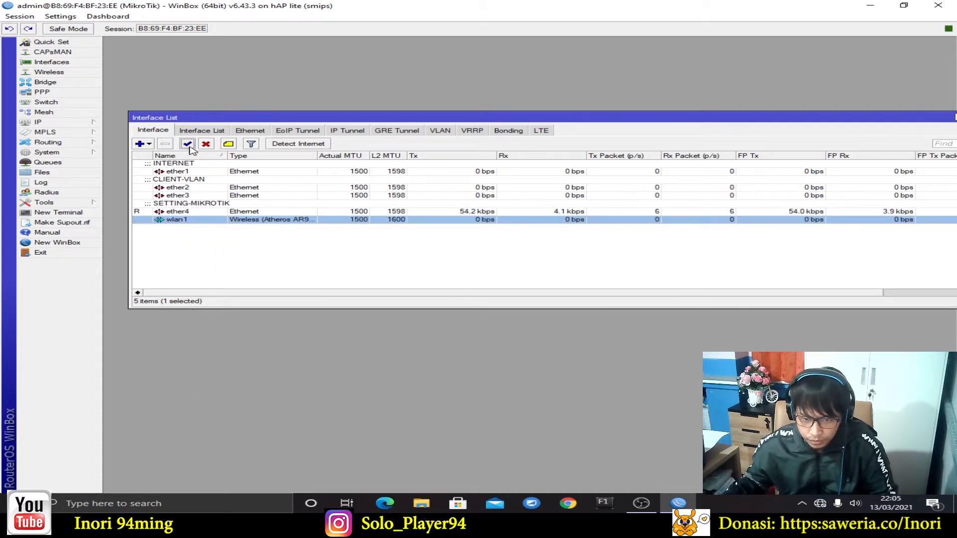
right_click(185, 224)
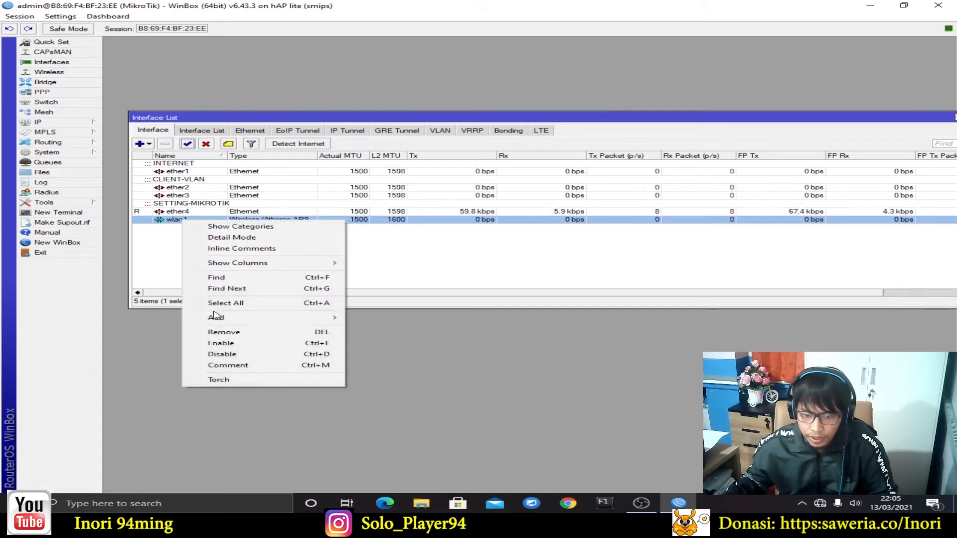
Label the wlan1 interface with the comment CLINET-HOTSPOT
click(188, 145)
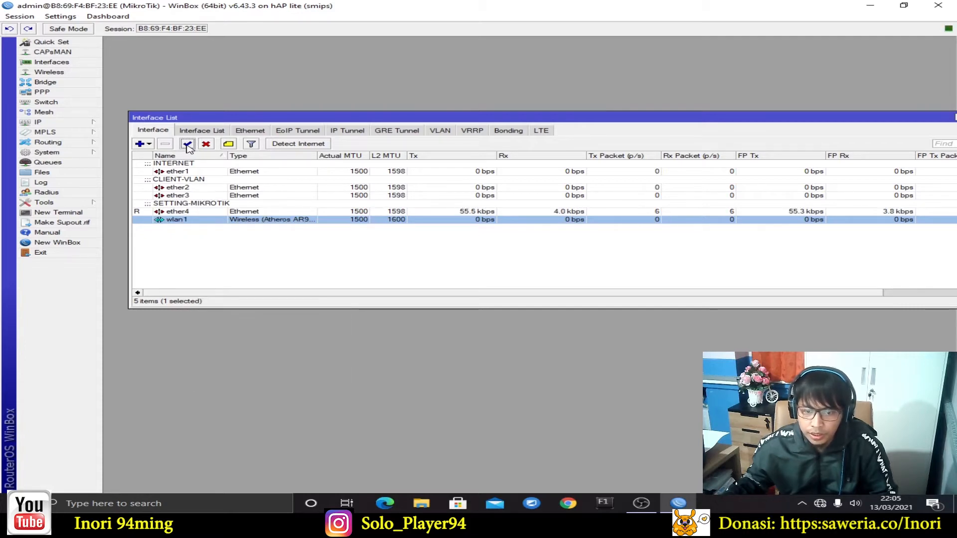
right_click(193, 225)
click(214, 366)
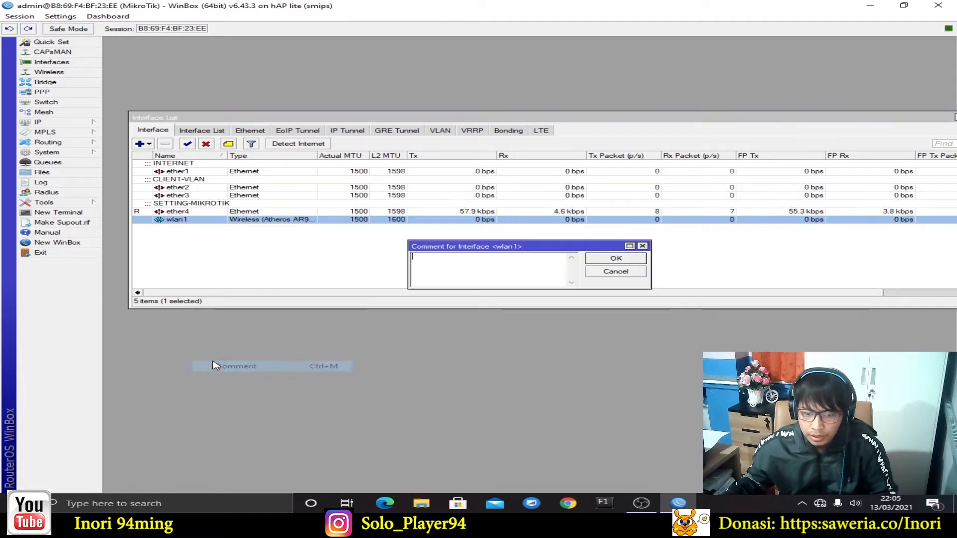
text(CLINET-)
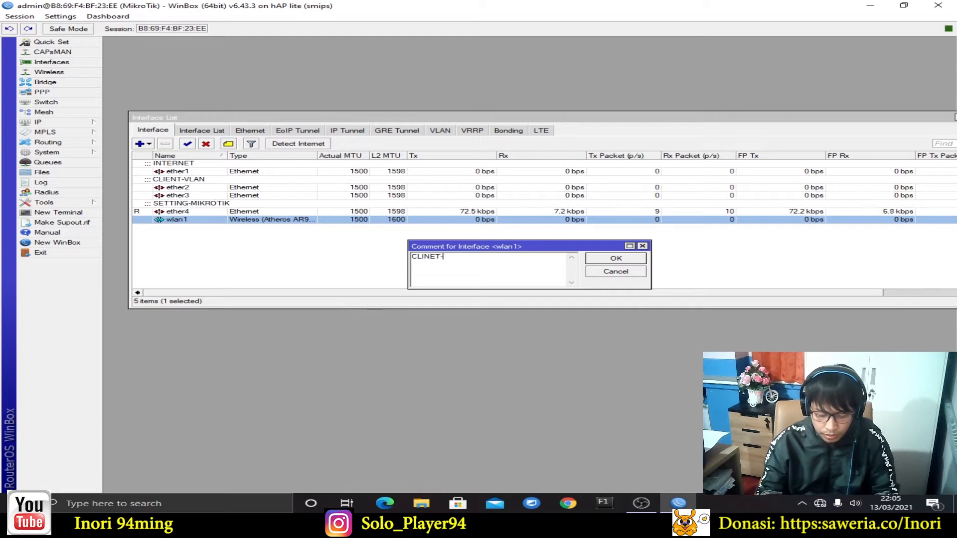
text(HOTSPOT)
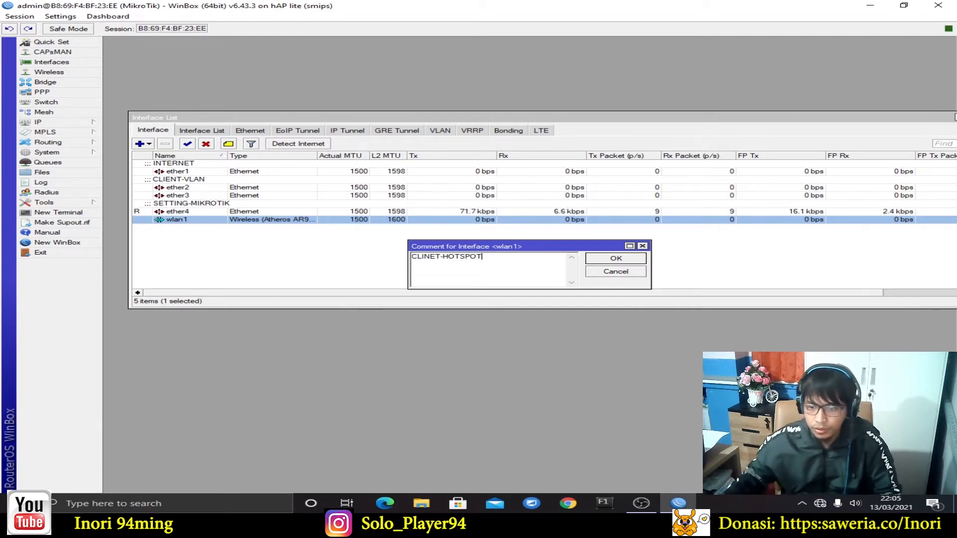
click(642, 261)
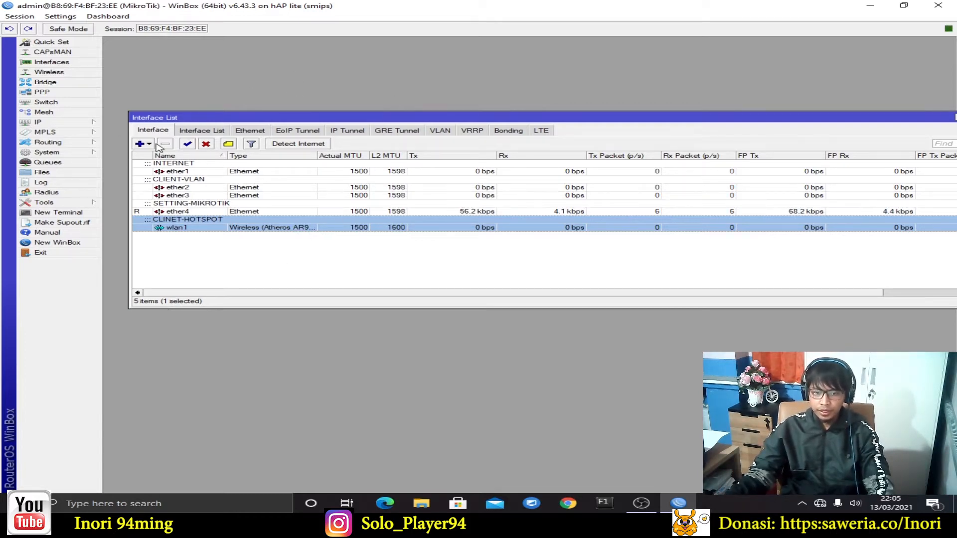
Create a VLAN interface named siswa, VLAN ID 10, on parent interface ether2
click(141, 144)
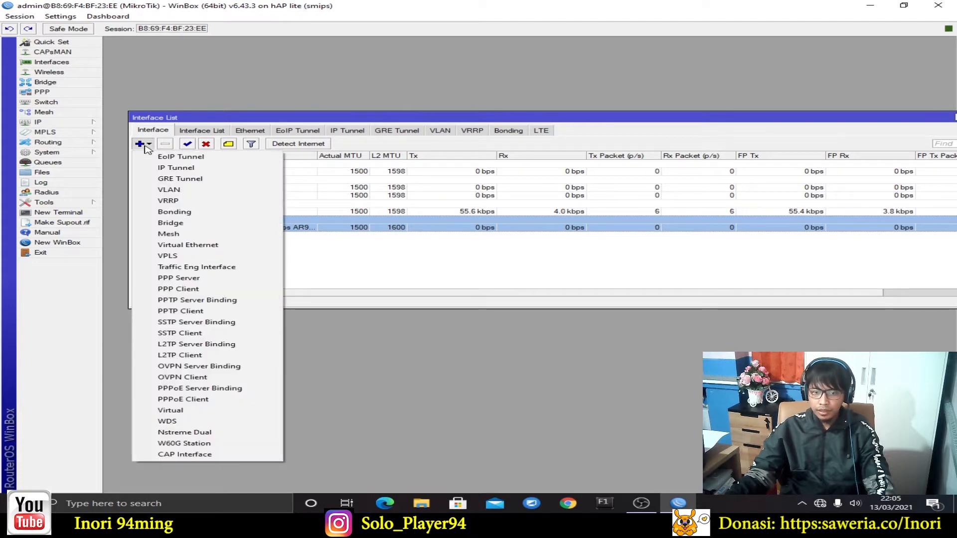
click(210, 195)
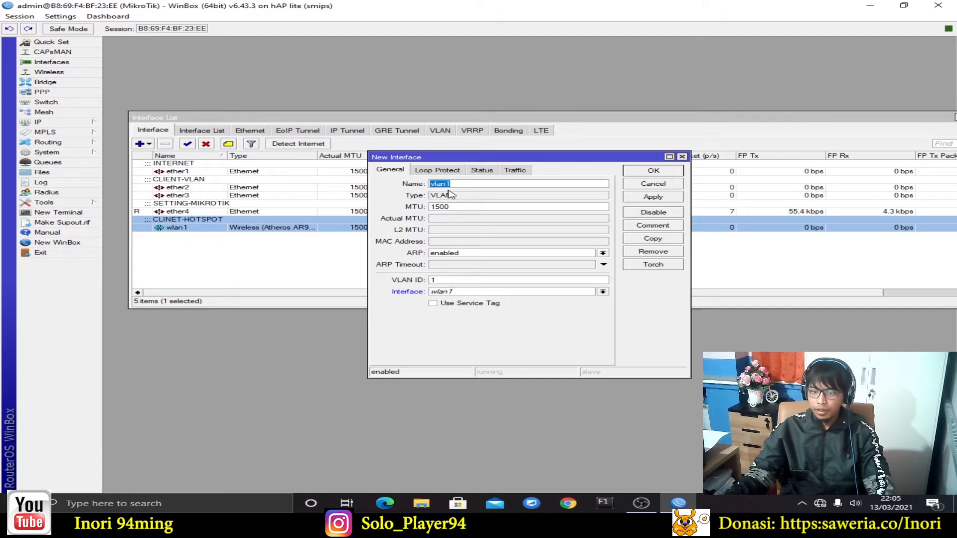
click(466, 181)
drag(466, 181, 426, 185)
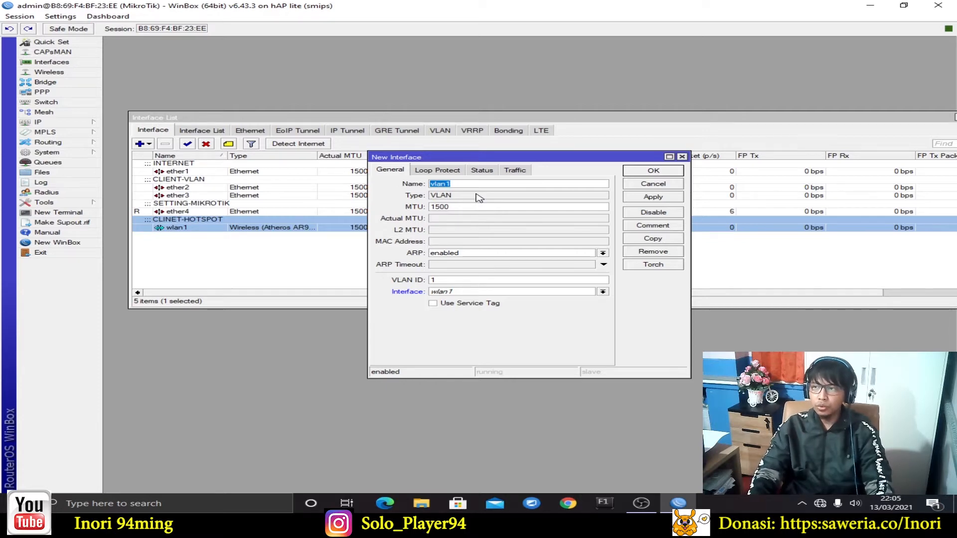
text(siswa)
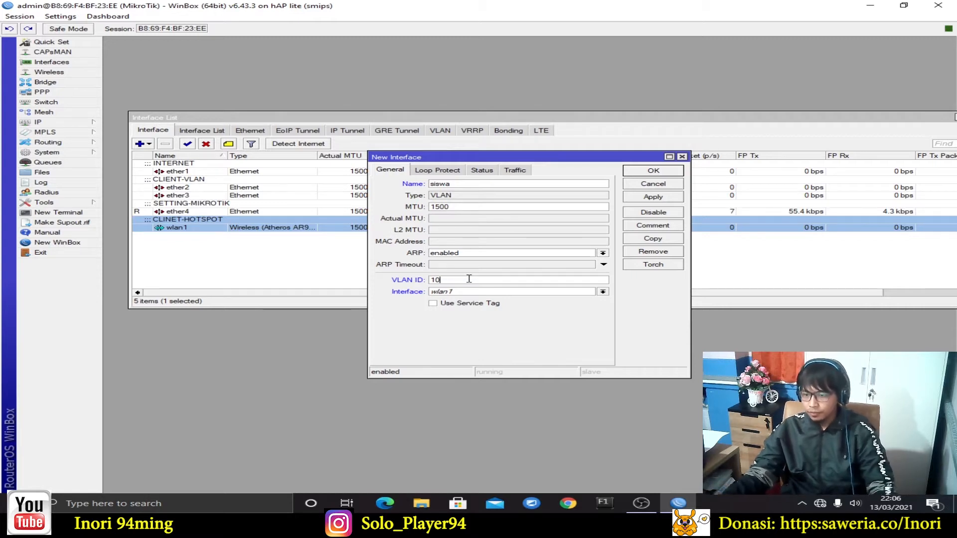
click(490, 293)
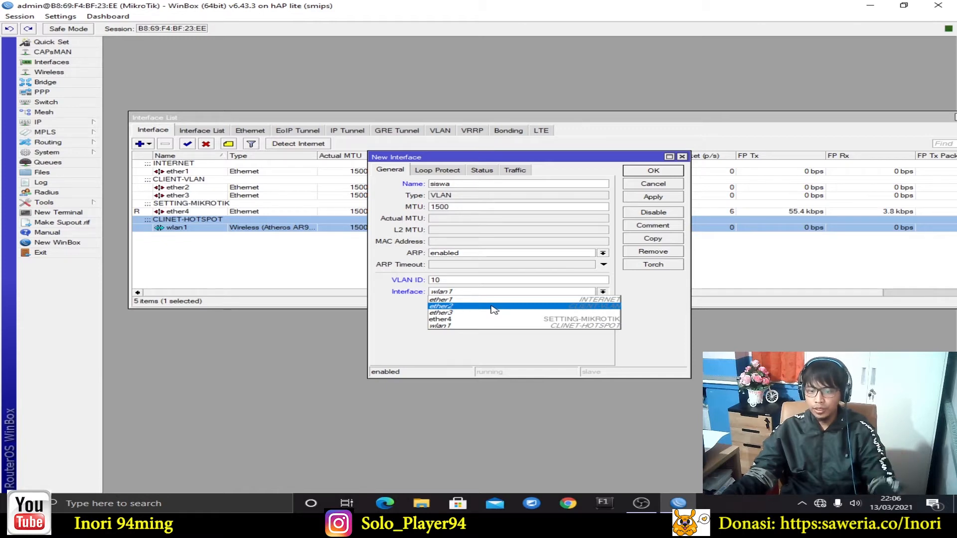
click(494, 309)
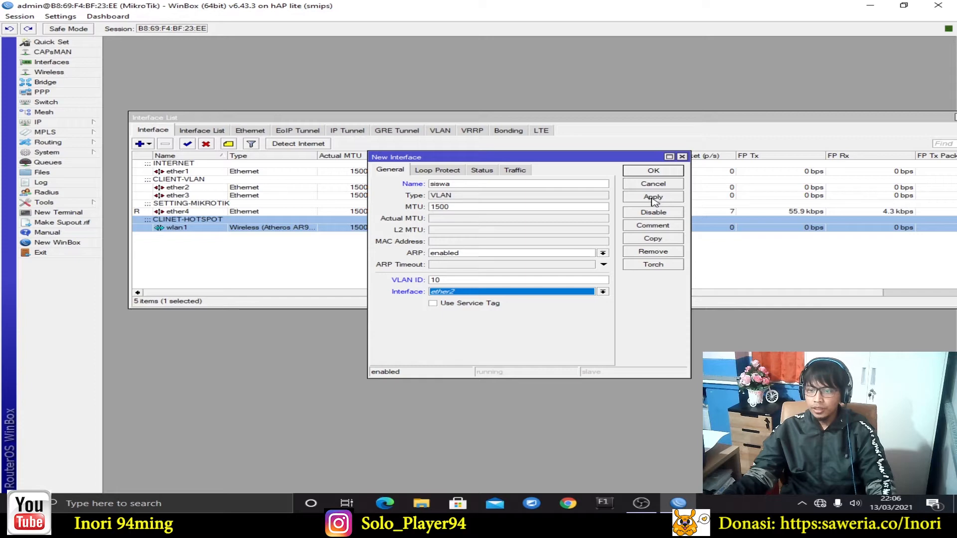
click(638, 196)
click(653, 176)
click(220, 196)
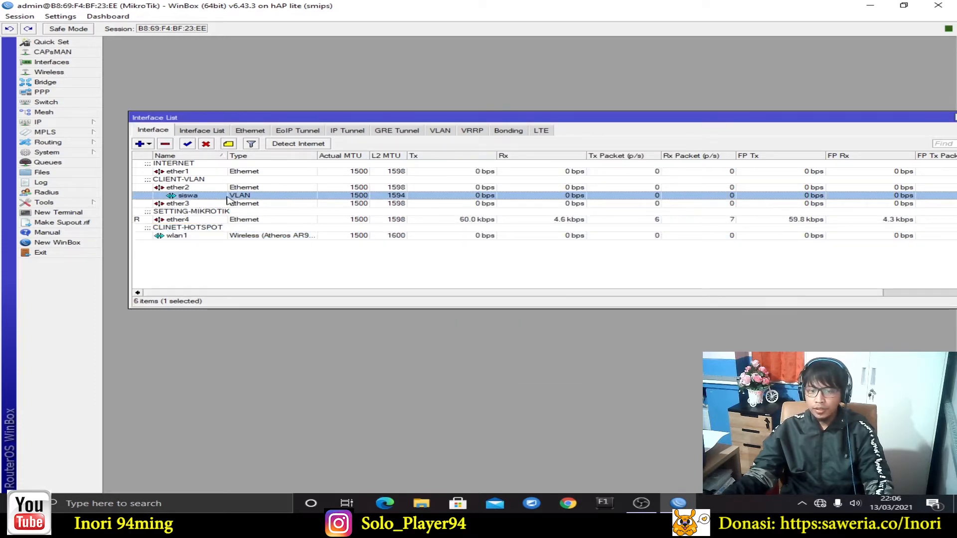
click(185, 189)
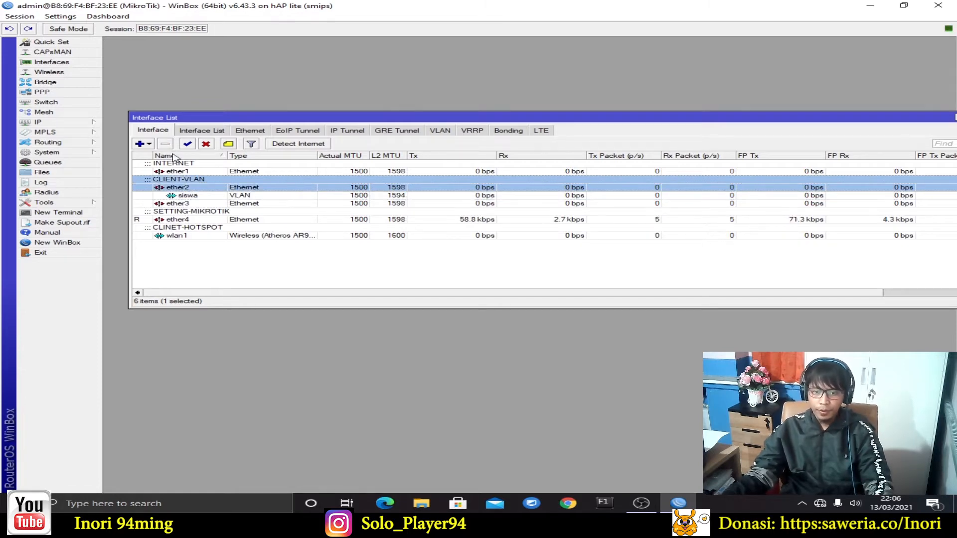
Create a VLAN interface named guru, VLAN ID 20, on parent interface ether2
click(140, 146)
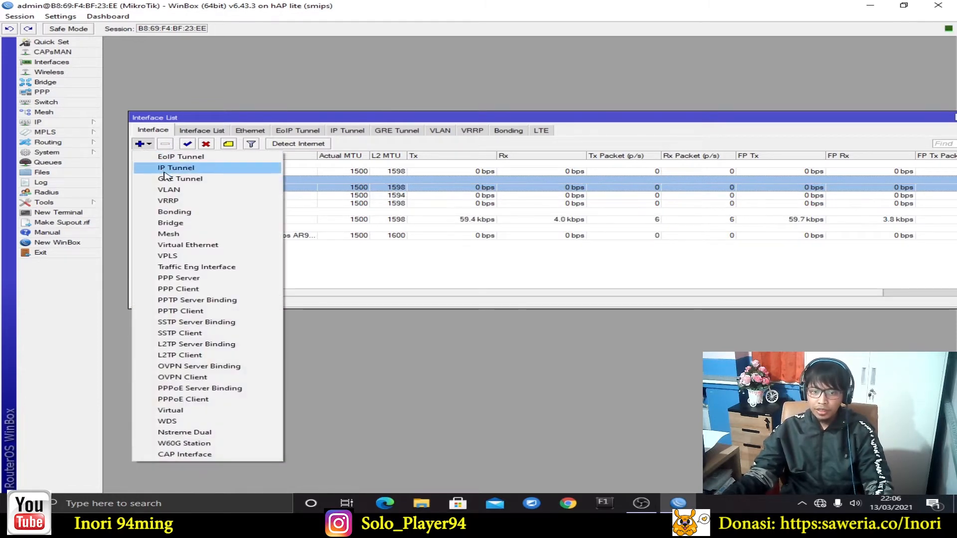
click(165, 190)
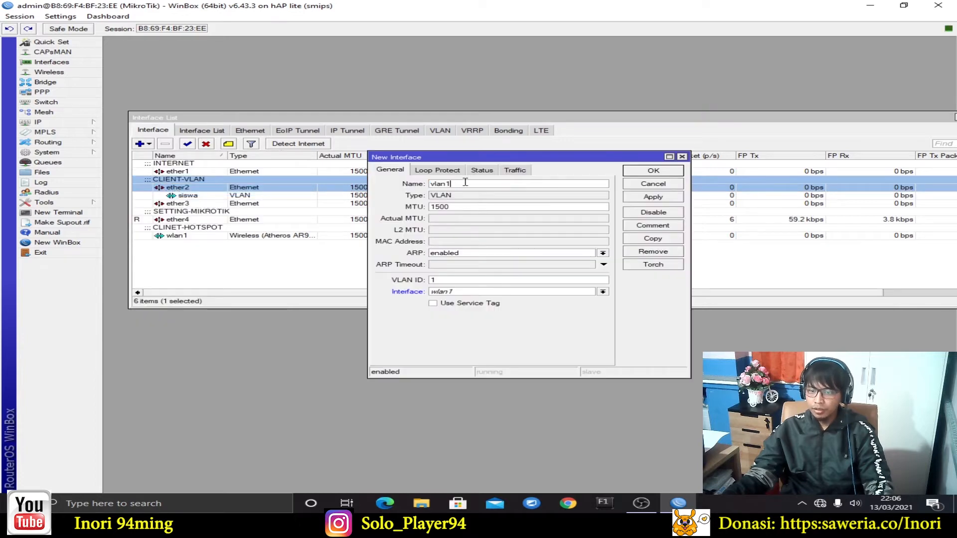
text(guru)
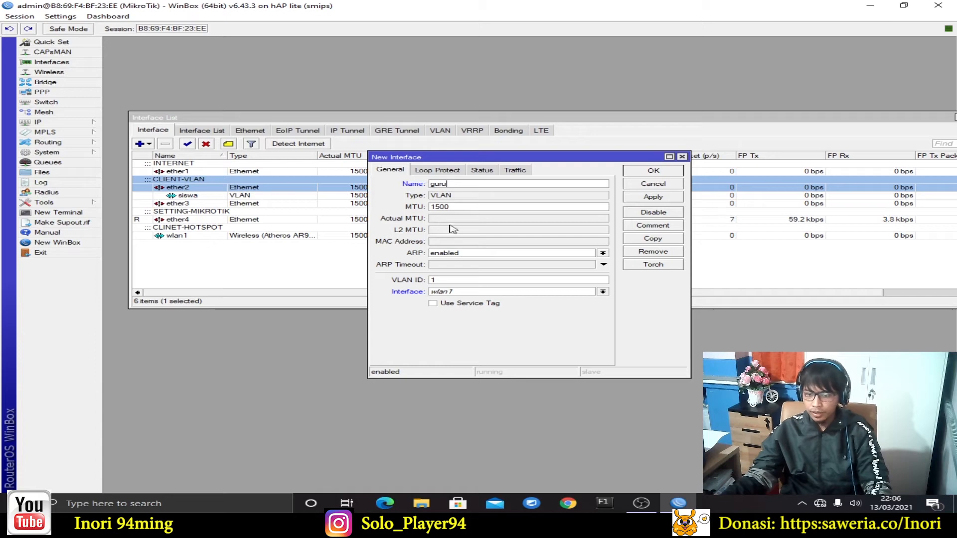
key(BackSpace)
text(20)
click(540, 292)
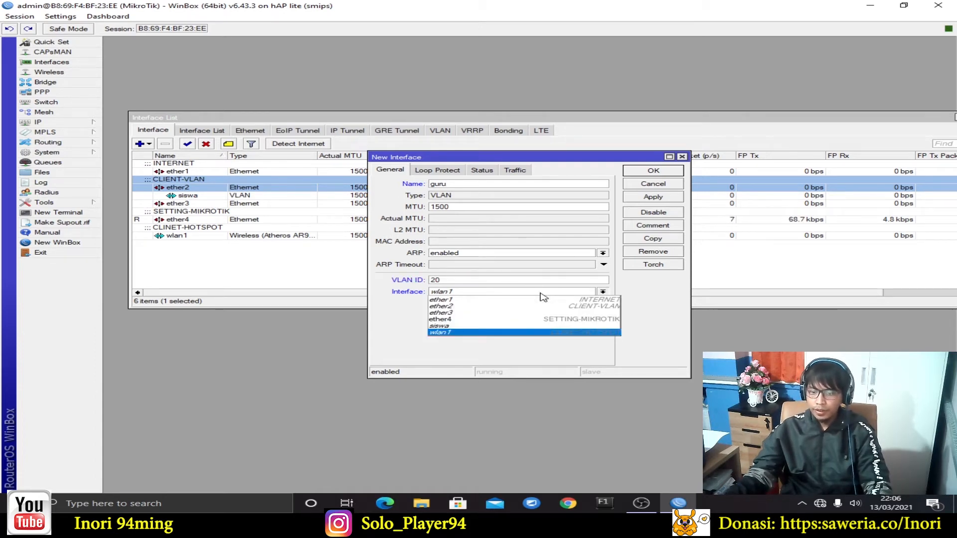
click(534, 306)
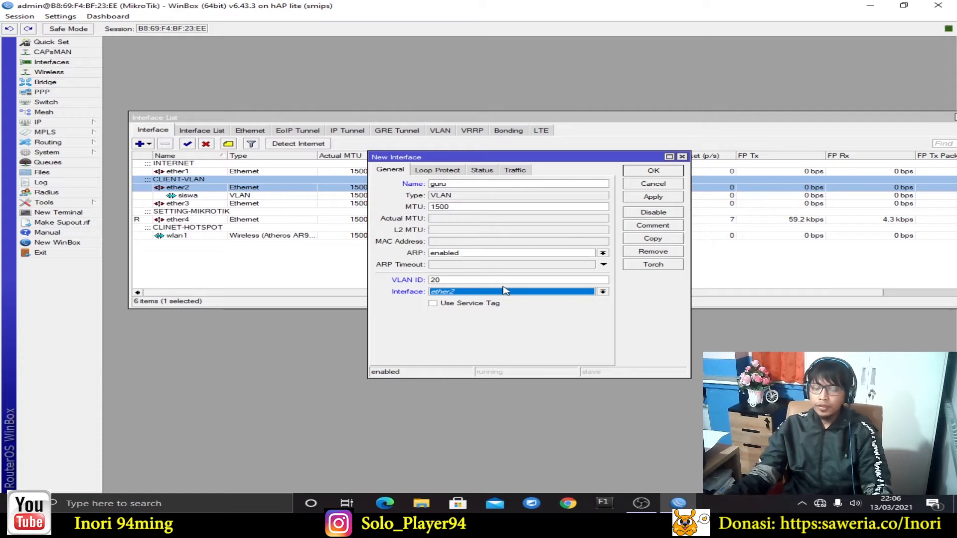
click(661, 198)
click(658, 172)
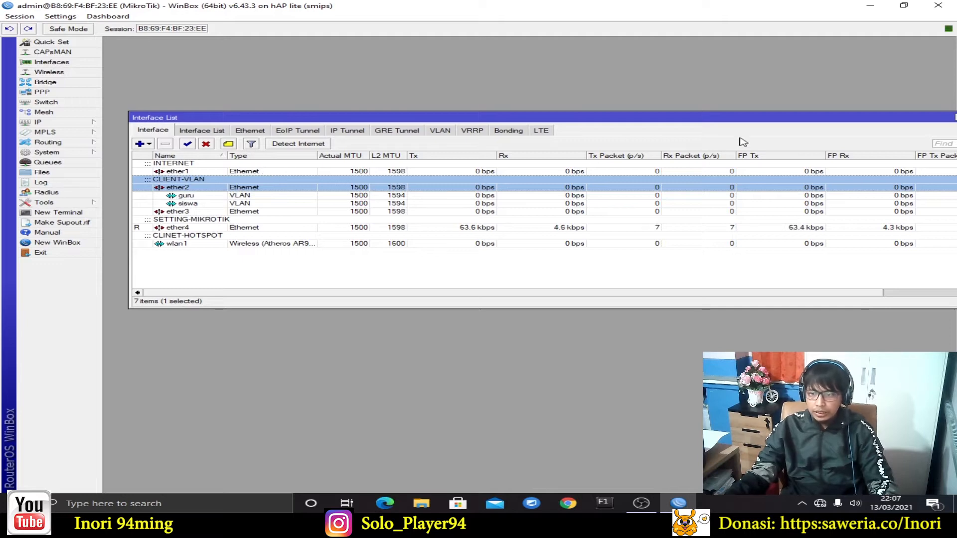
Move the Interface List window up and left and widen it to show more columns
drag(712, 120, 689, 93)
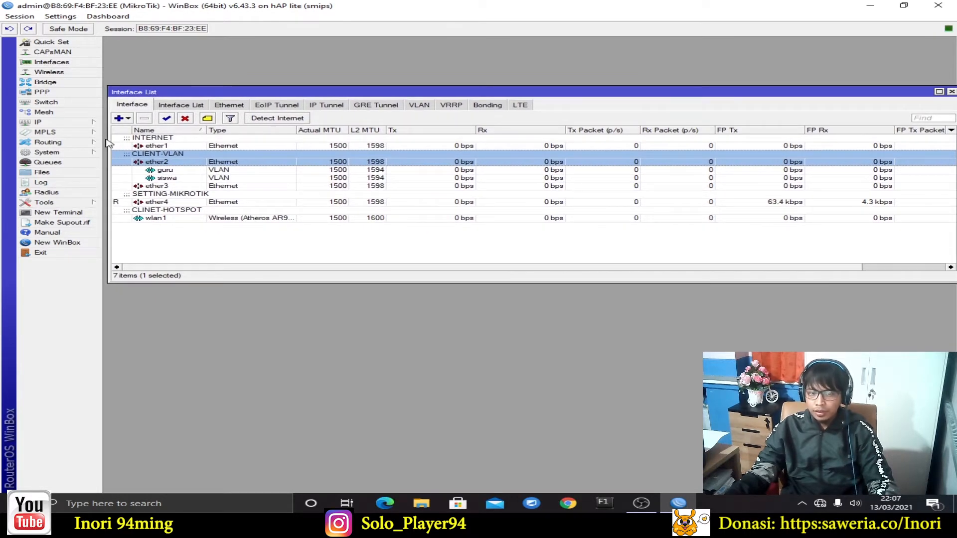
drag(108, 145, 146, 146)
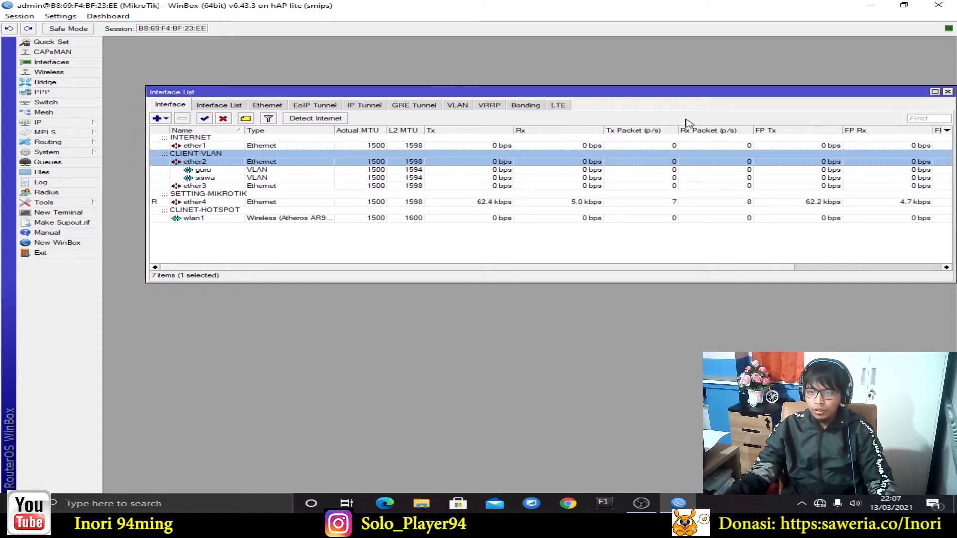
drag(649, 94, 617, 91)
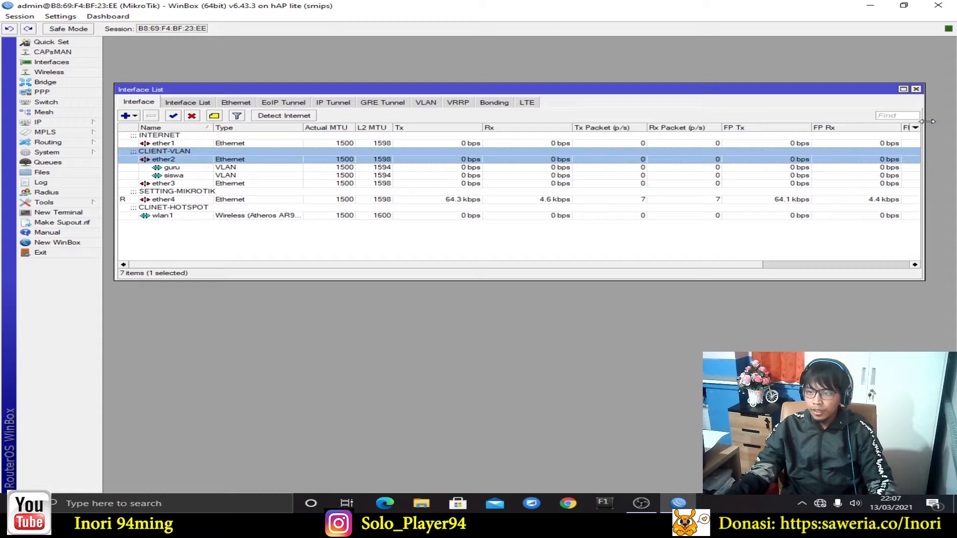
drag(926, 121, 944, 121)
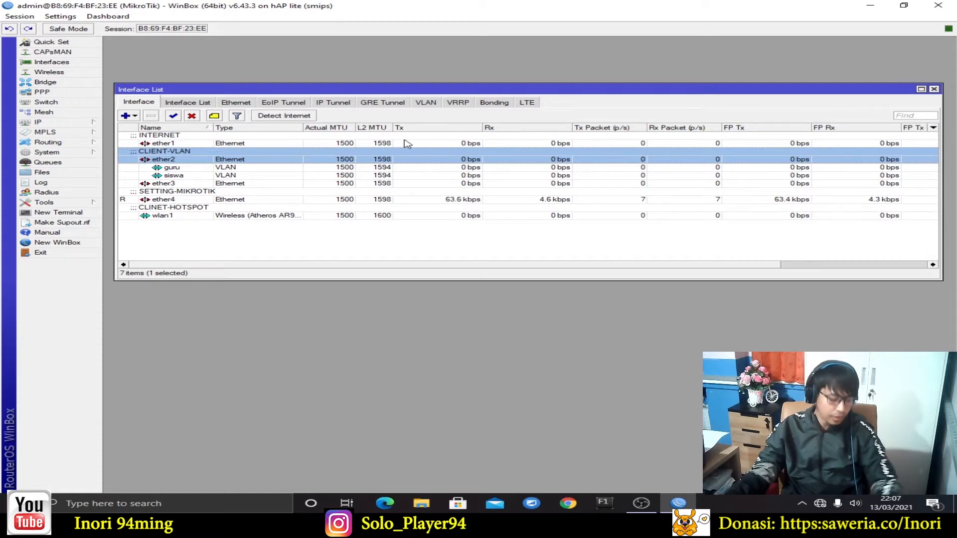
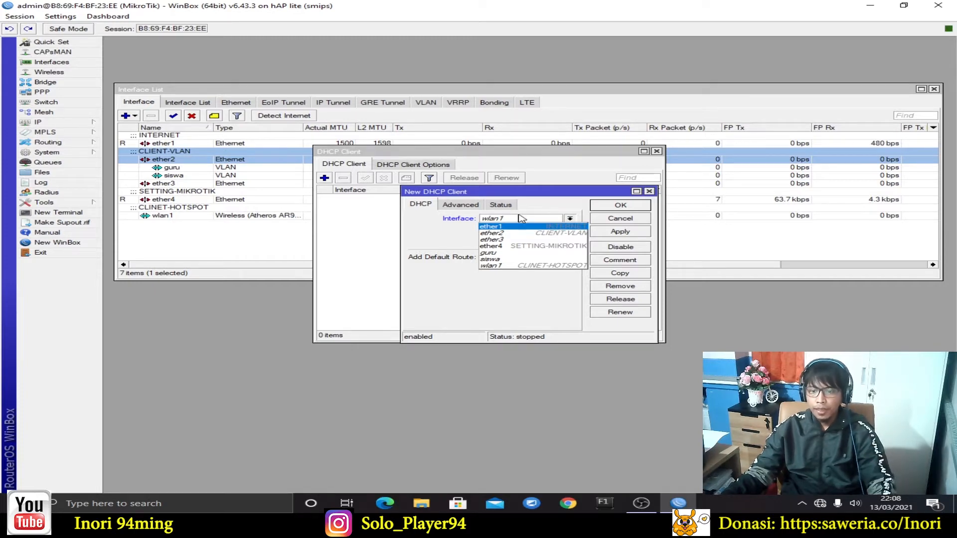
Add a DHCP client on ether1, bound at 30.10.10.9/23, and close the DHCP Client window
click(524, 200)
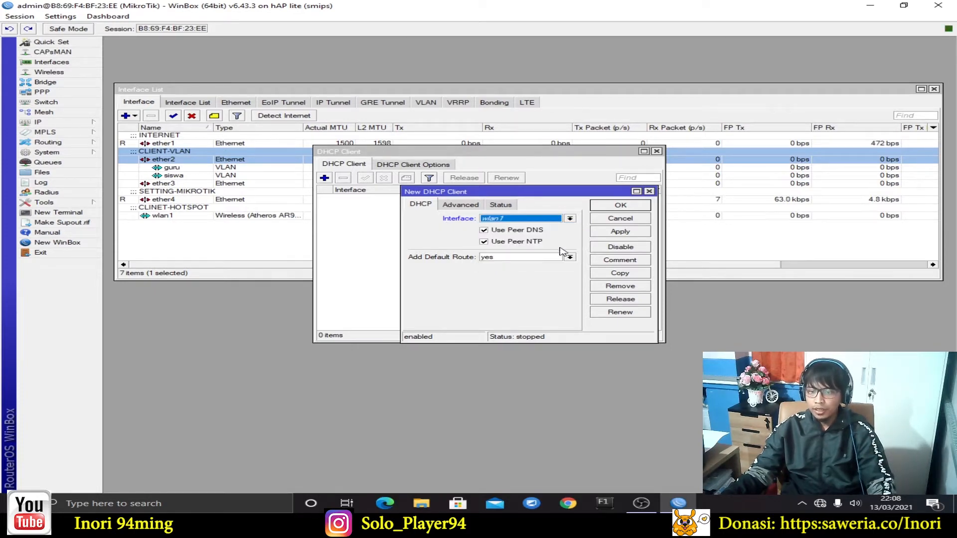
click(554, 221)
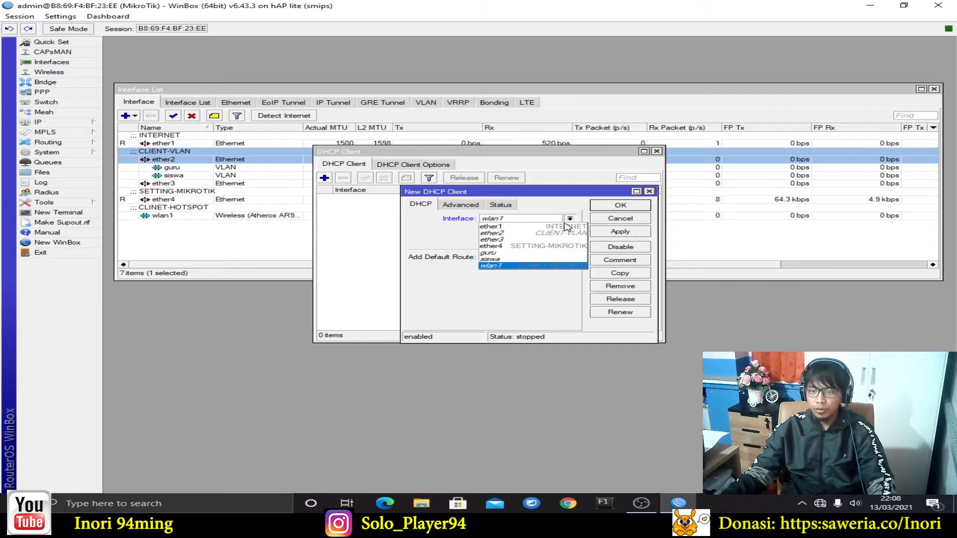
click(565, 228)
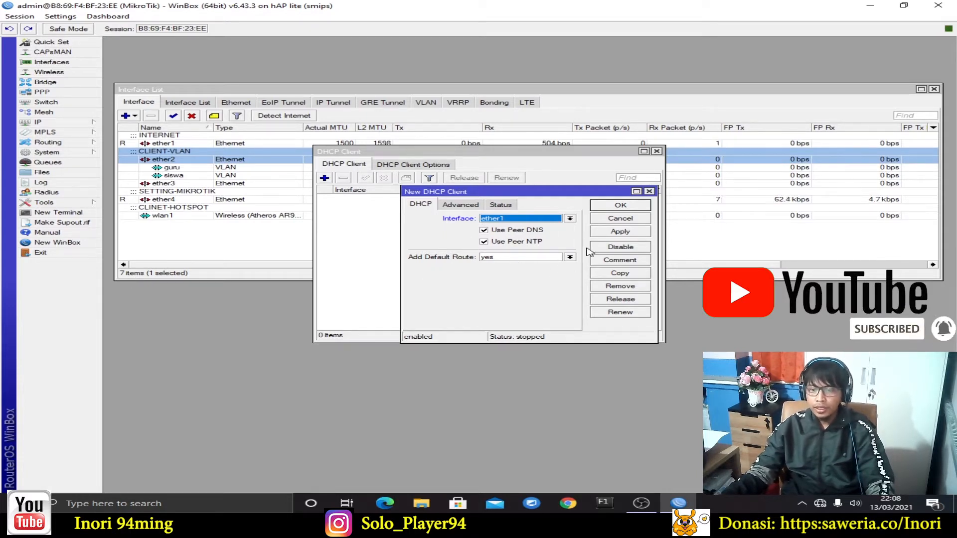
click(627, 231)
click(629, 206)
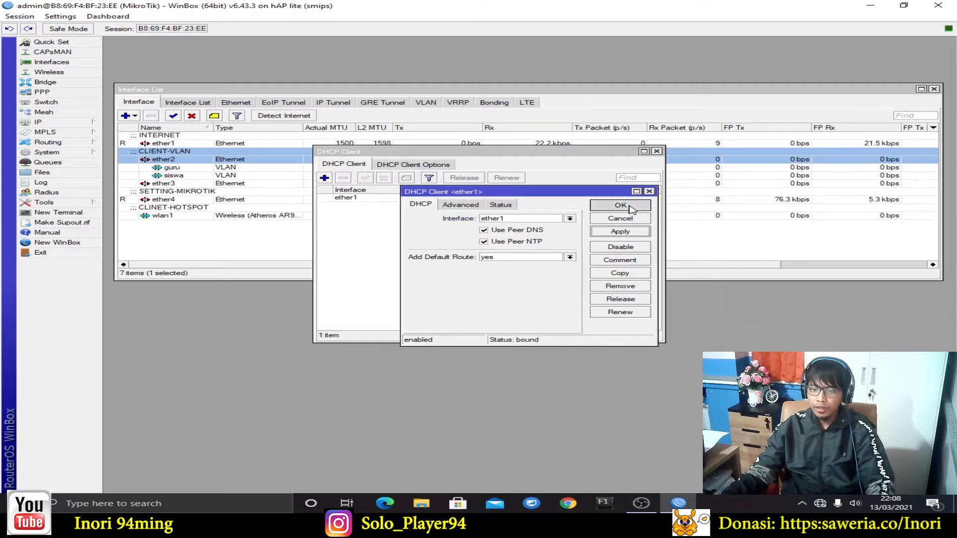
click(507, 198)
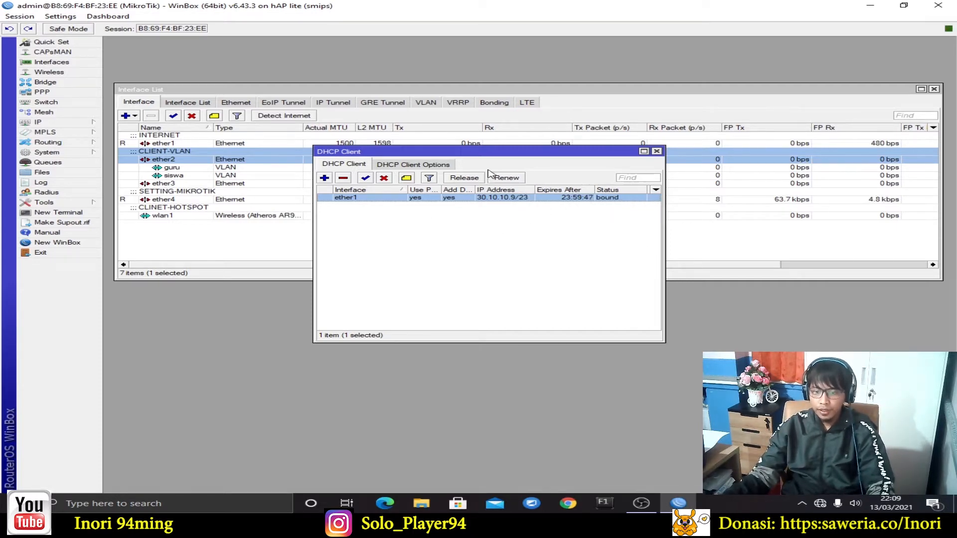
click(657, 152)
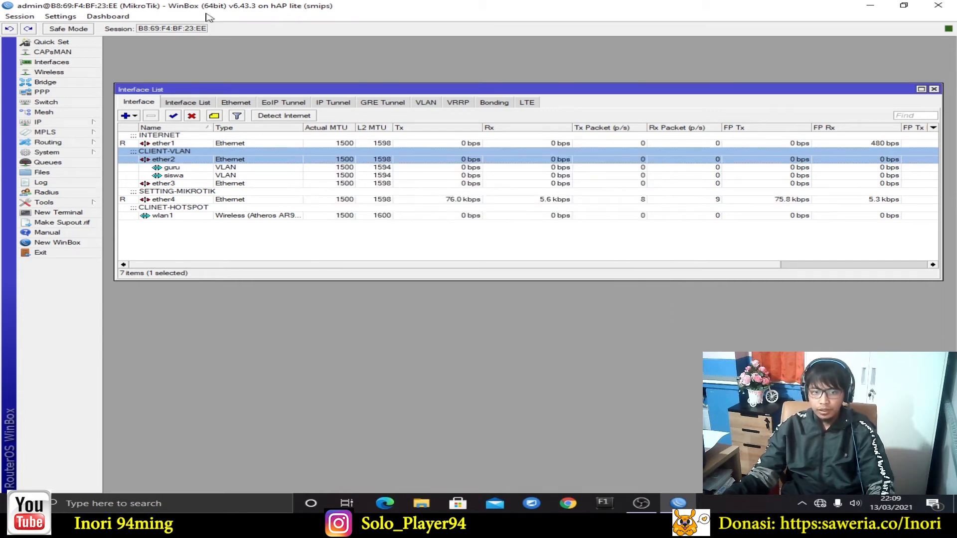
In IP > Addresses, add 192.168.40.1/24 on the siswa interface
click(70, 124)
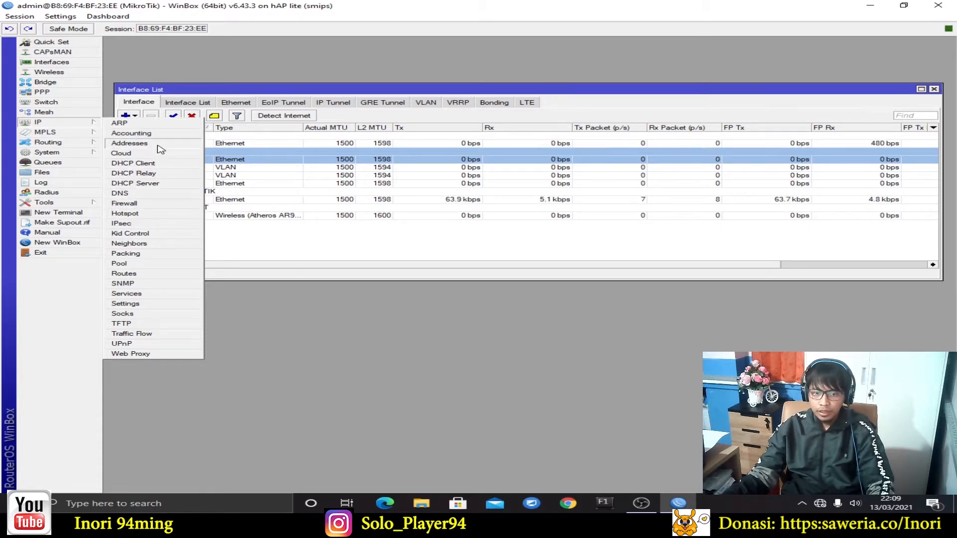
click(135, 145)
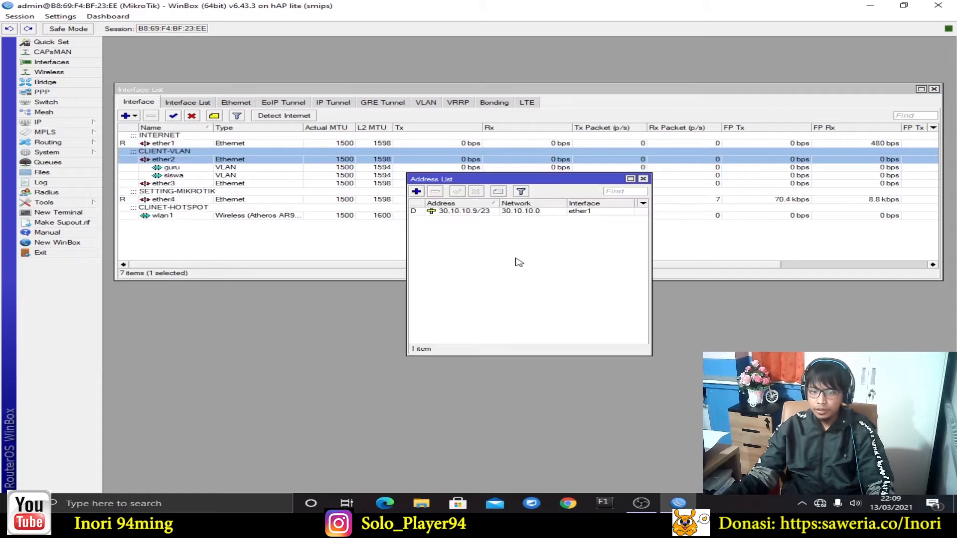
click(417, 192)
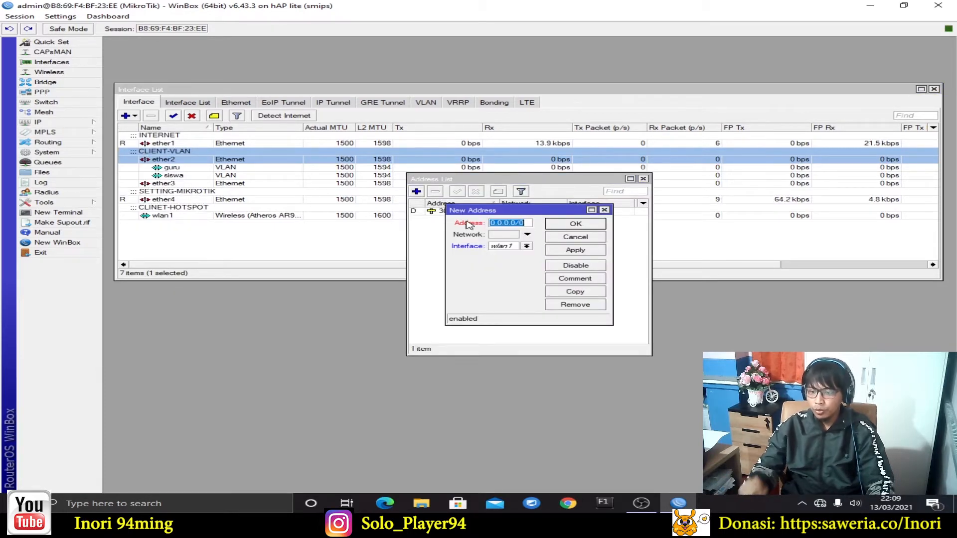
text(192.)
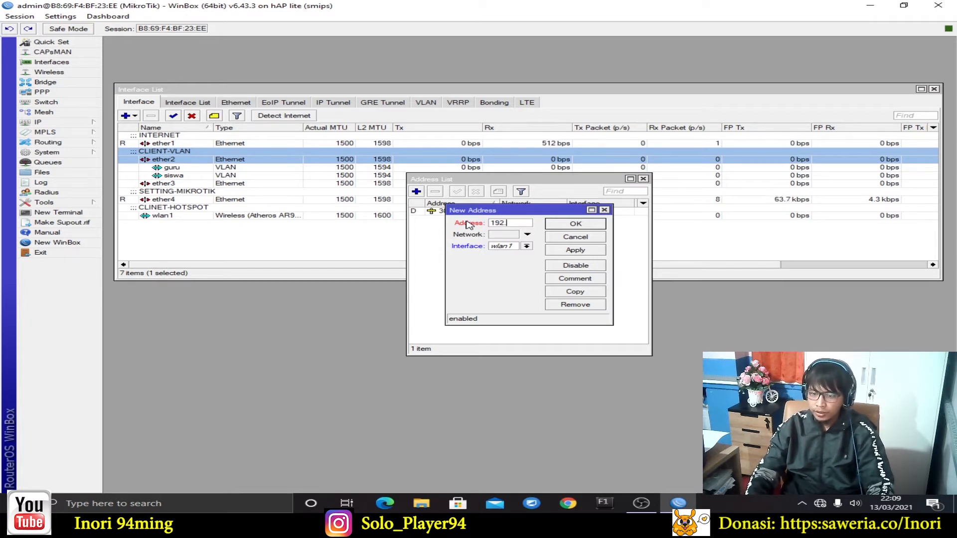
text(168.)
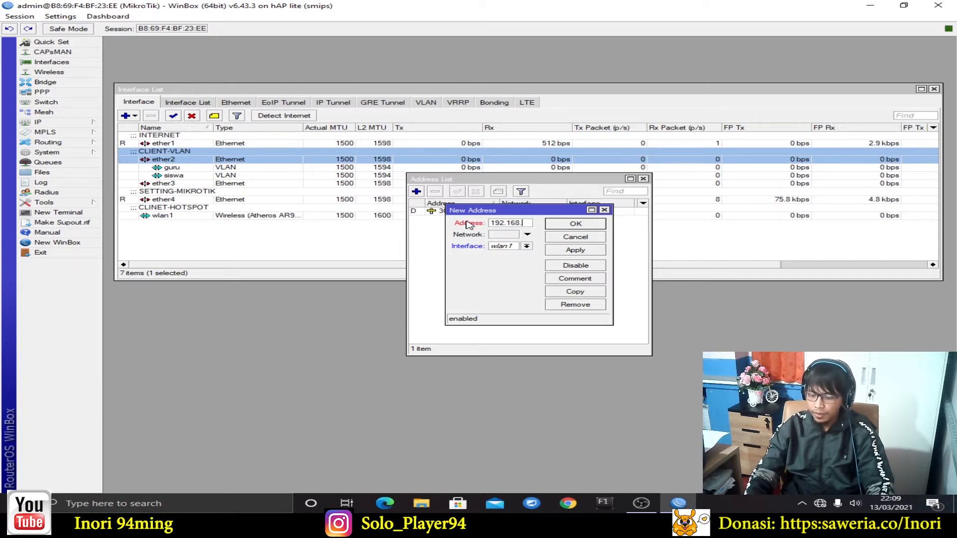
text(40.1/24)
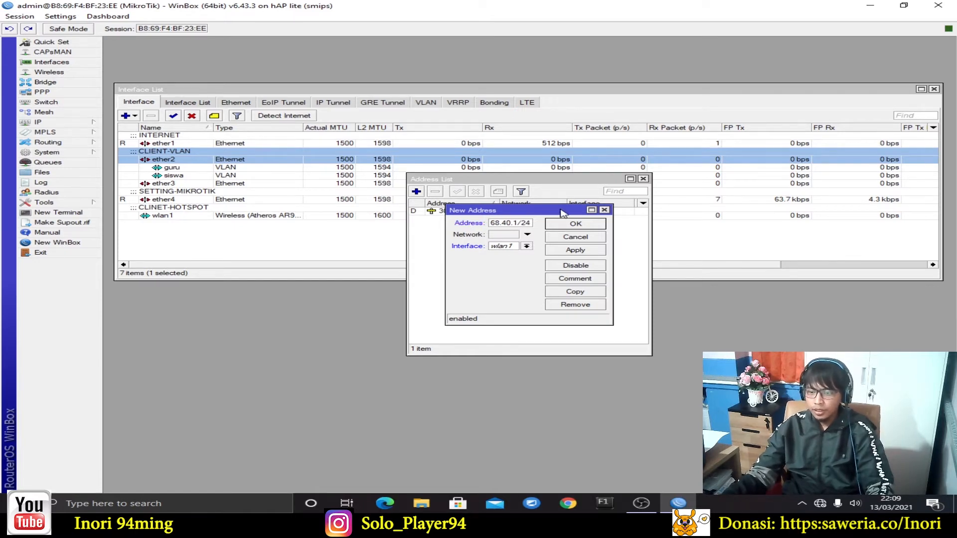
click(528, 246)
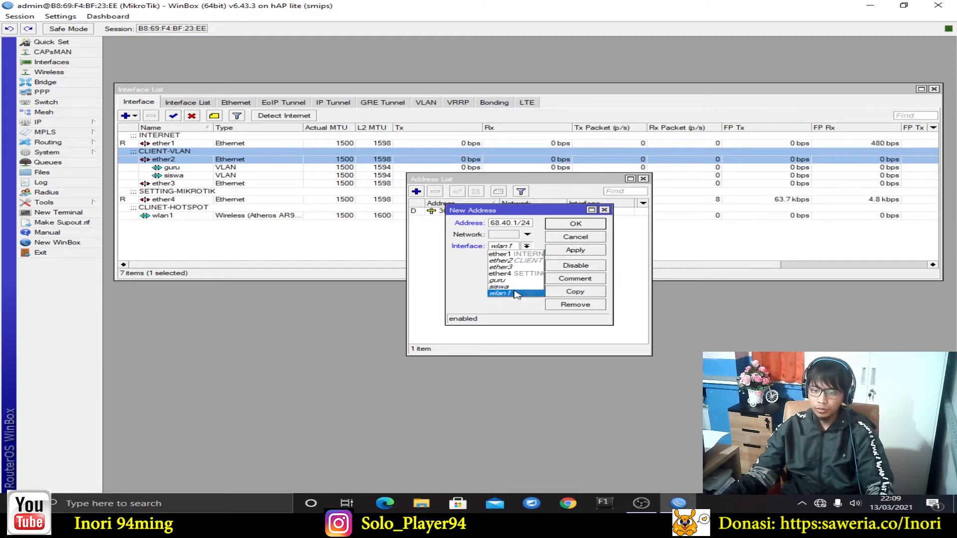
click(513, 287)
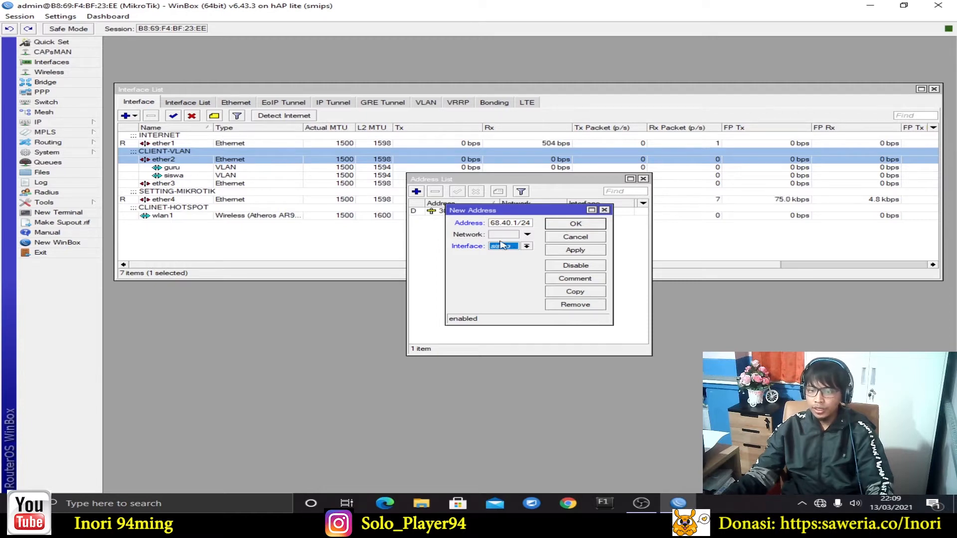
click(579, 251)
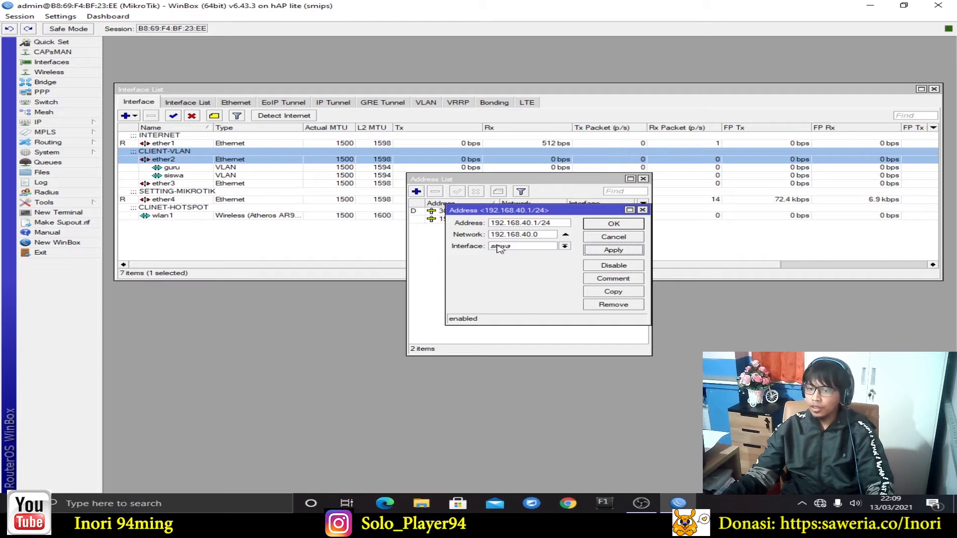
click(630, 227)
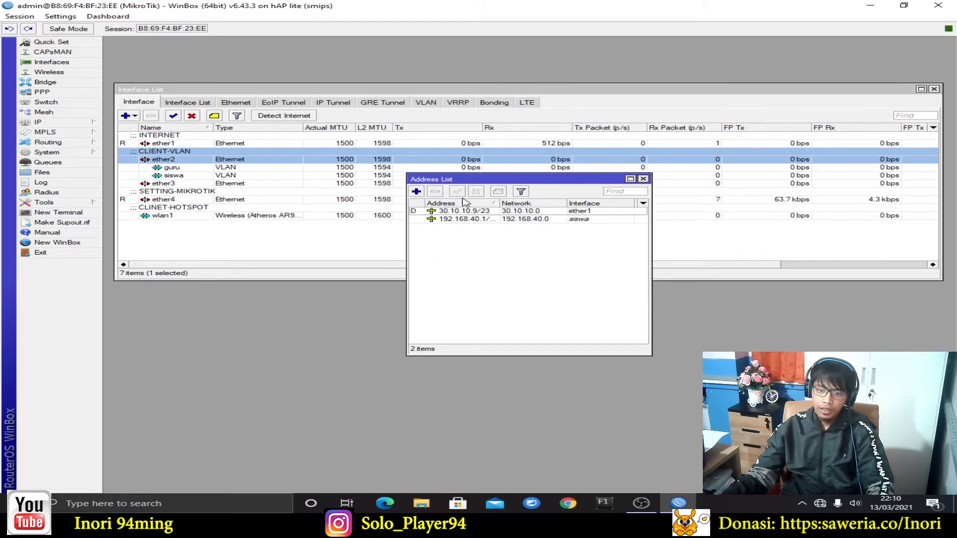
Add 192.168.60.1/24 on the guru interface
click(417, 192)
text(192.168.)
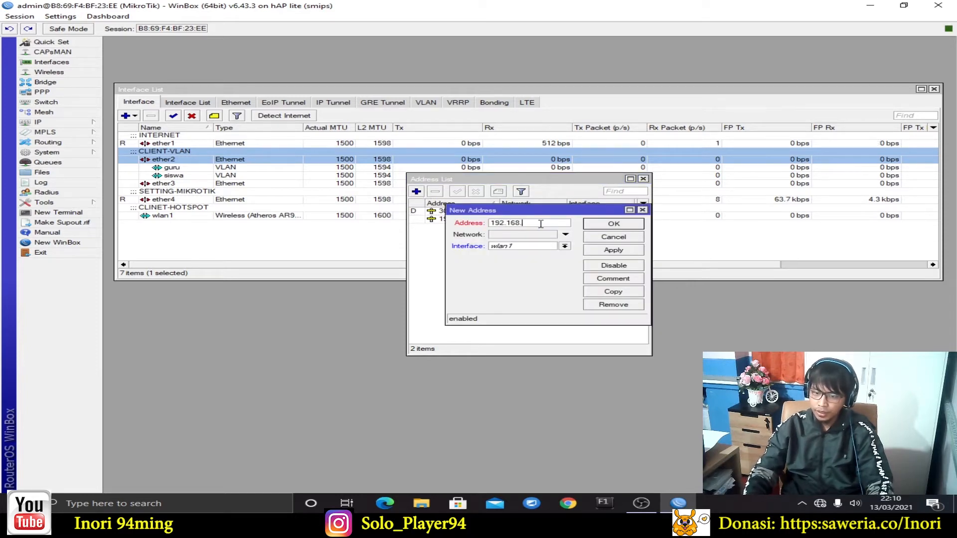
text(60.)
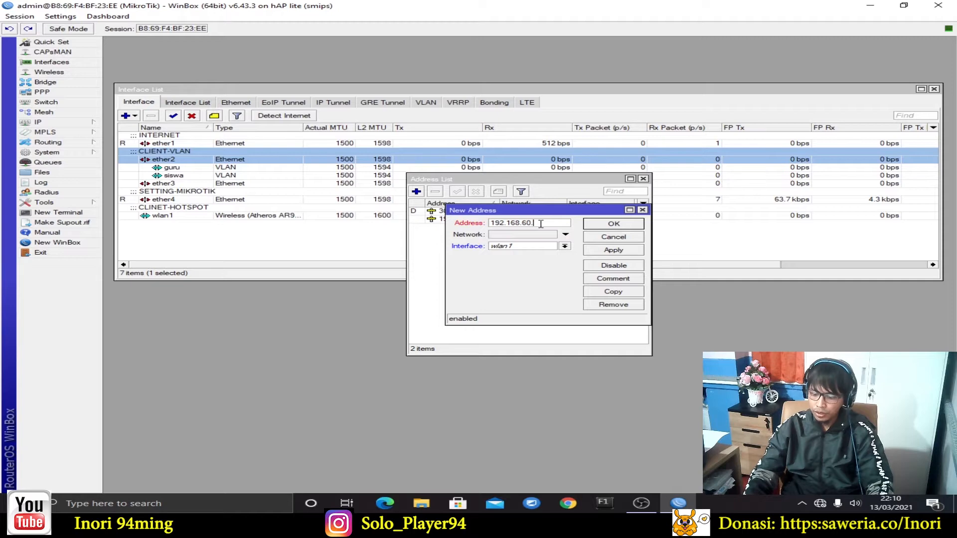
text(1/24)
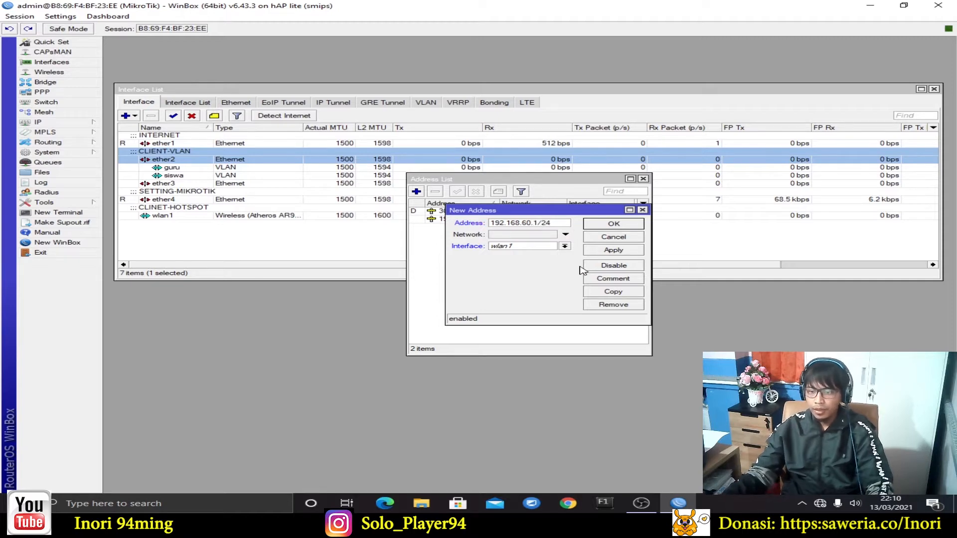
click(565, 246)
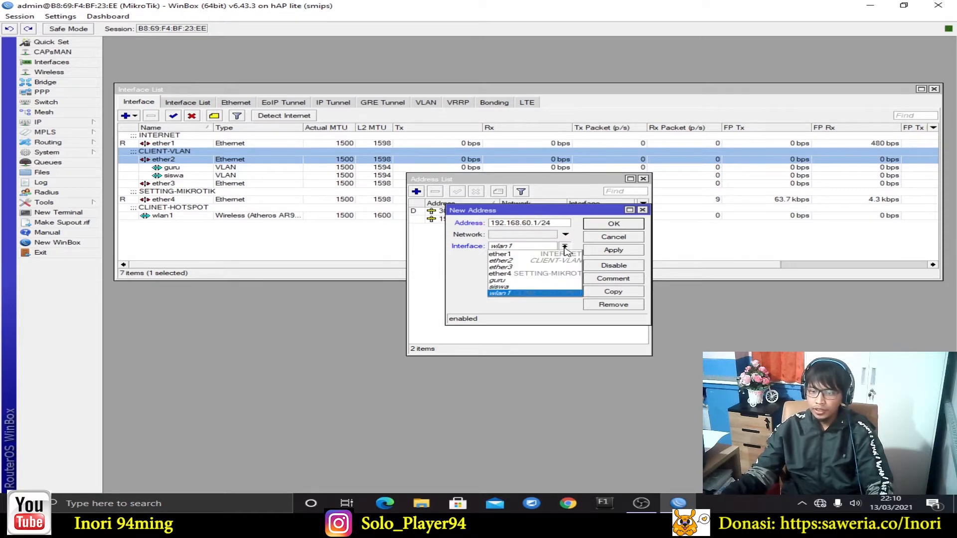
click(550, 280)
click(614, 250)
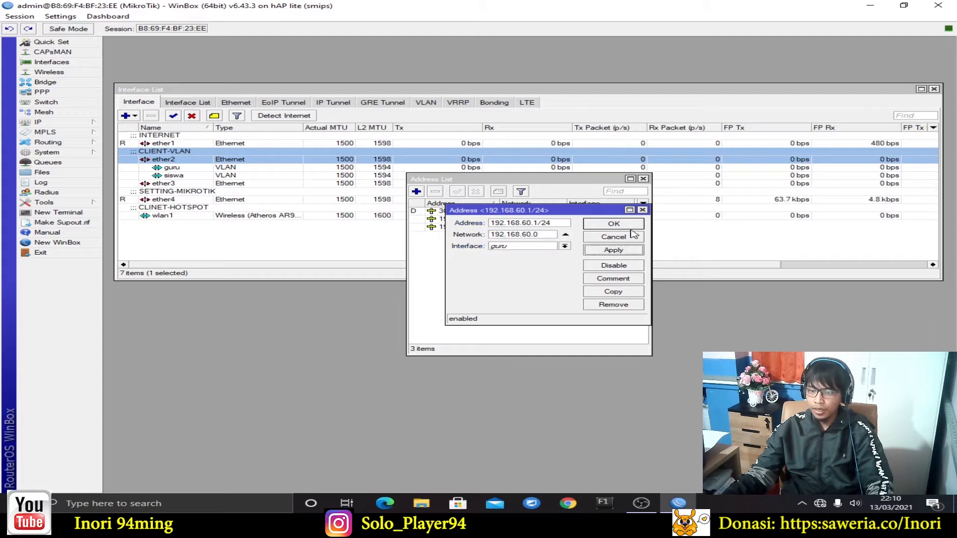
click(615, 224)
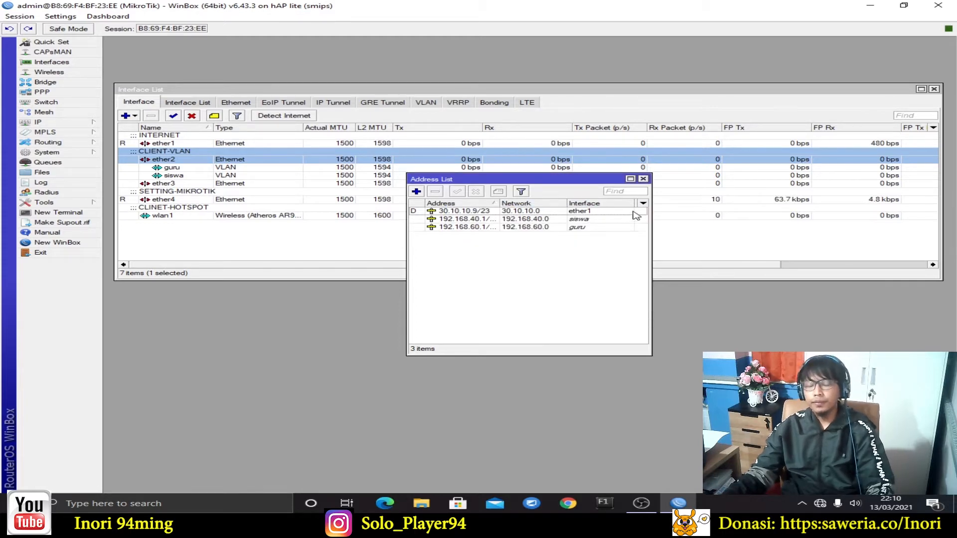
Add a new address 142.168.11.1/24 on interface ether4 and save it
click(417, 193)
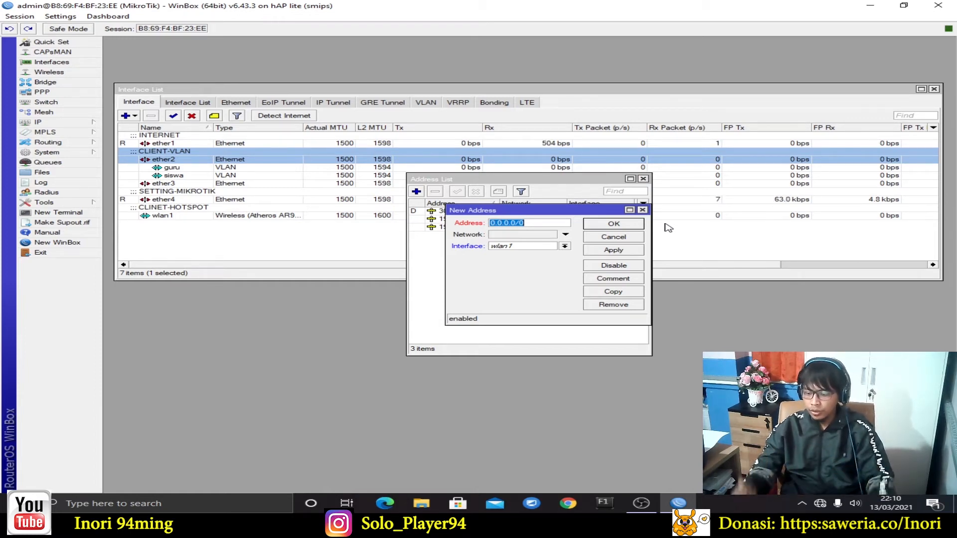
text(14)
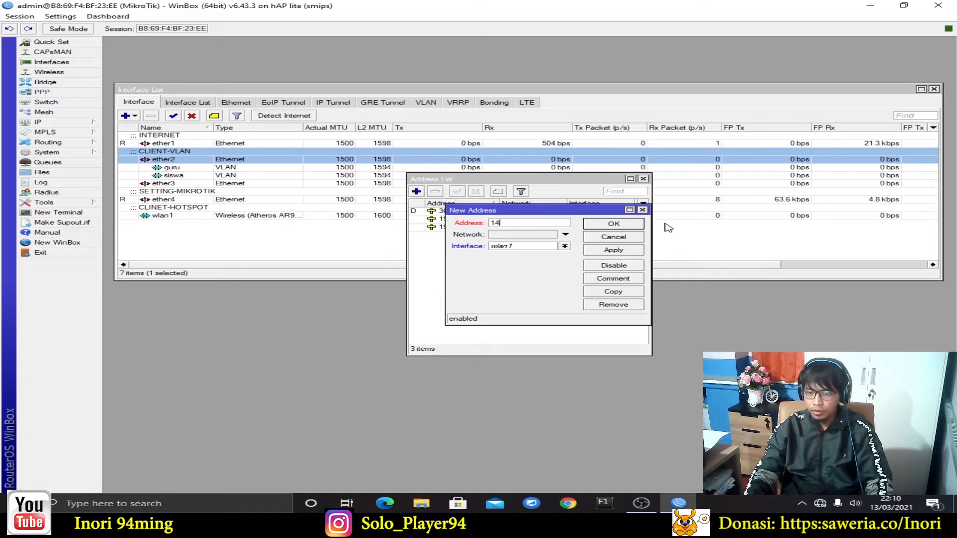
text(2.1)
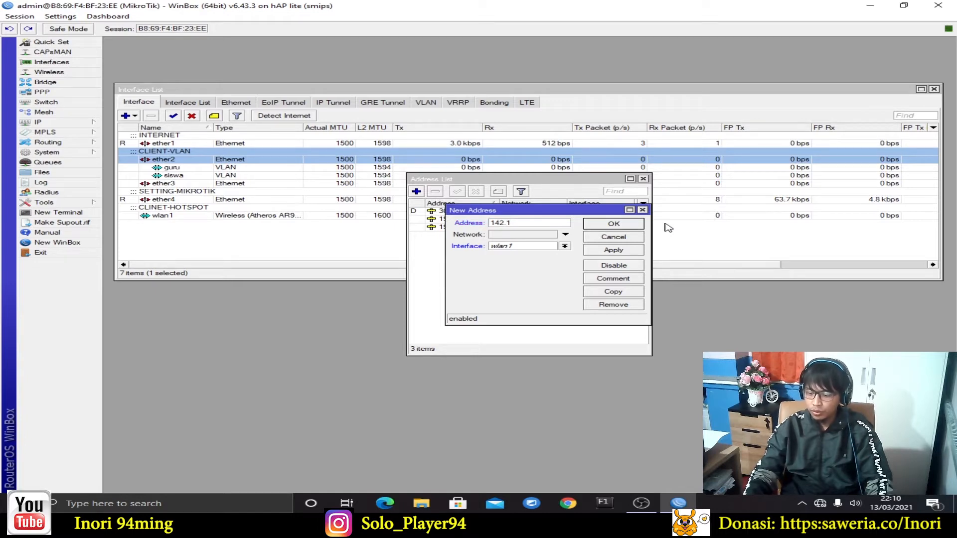
text(68.11.1/24)
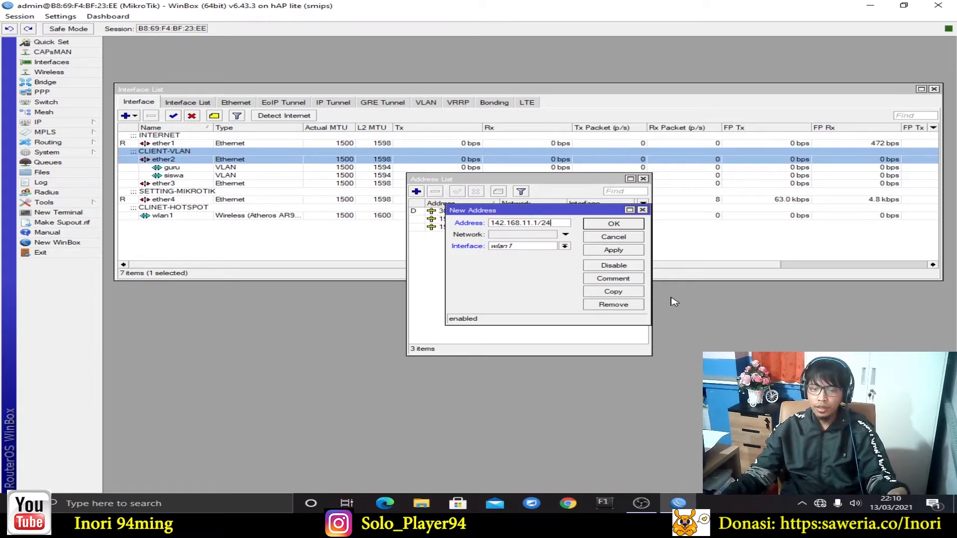
click(571, 249)
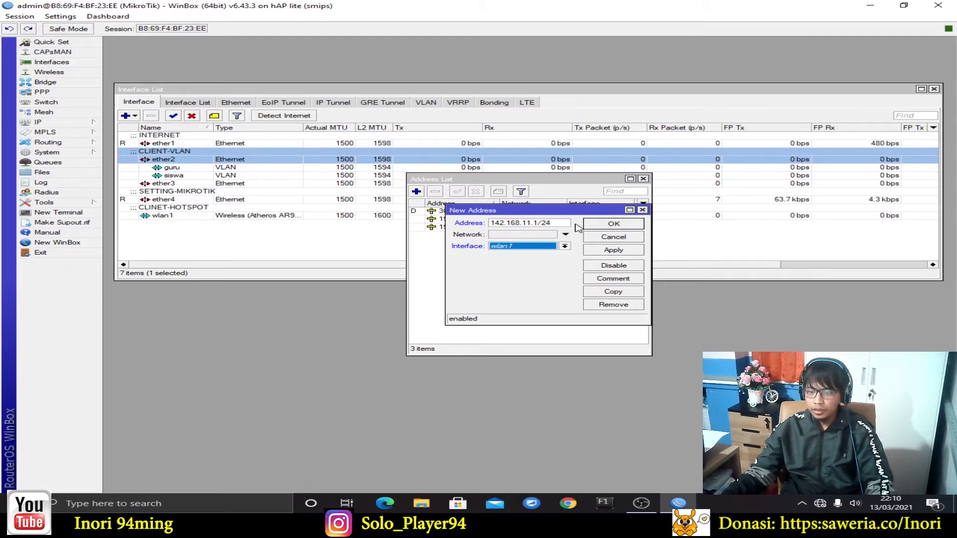
key(Up)
key(Up)
key(Up)
key(Up)
key(Up)
key(Up)
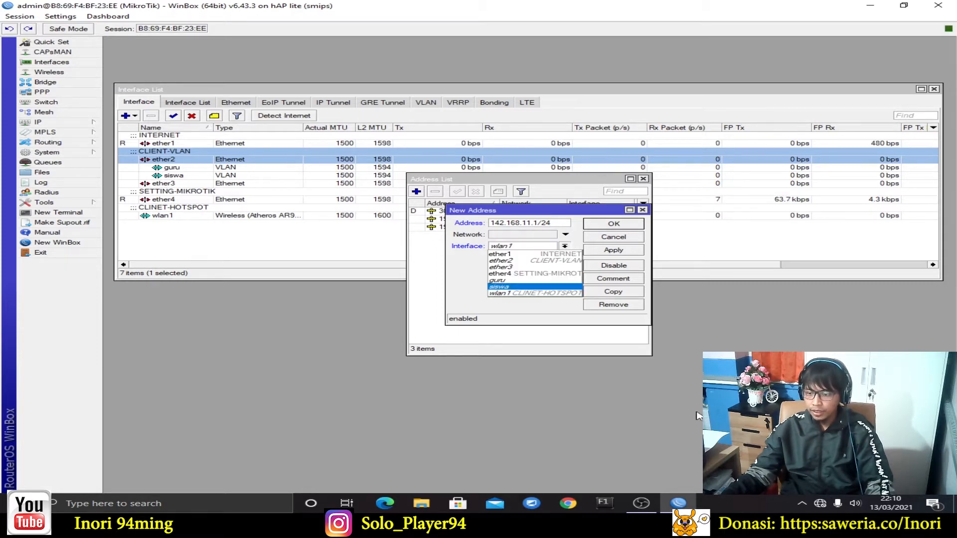
key(Escape)
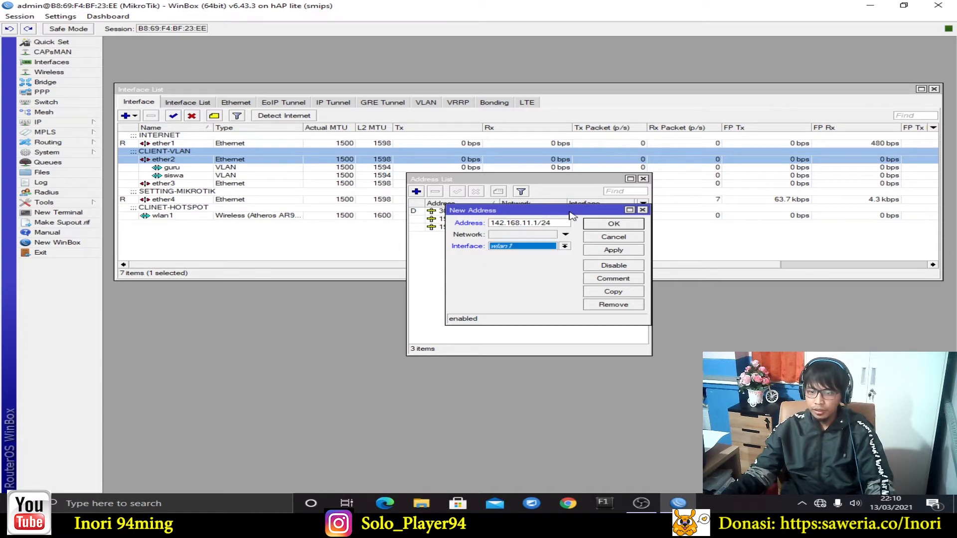
click(516, 223)
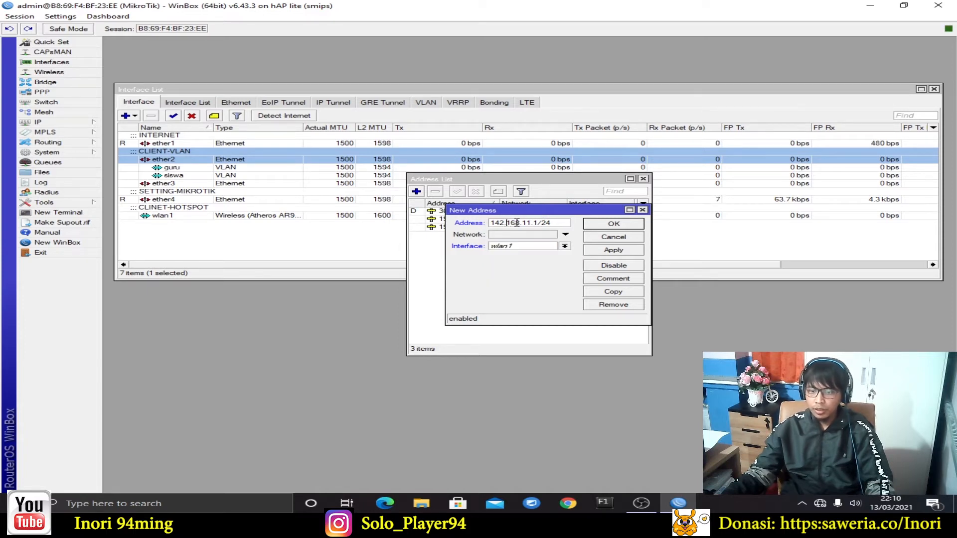
click(556, 225)
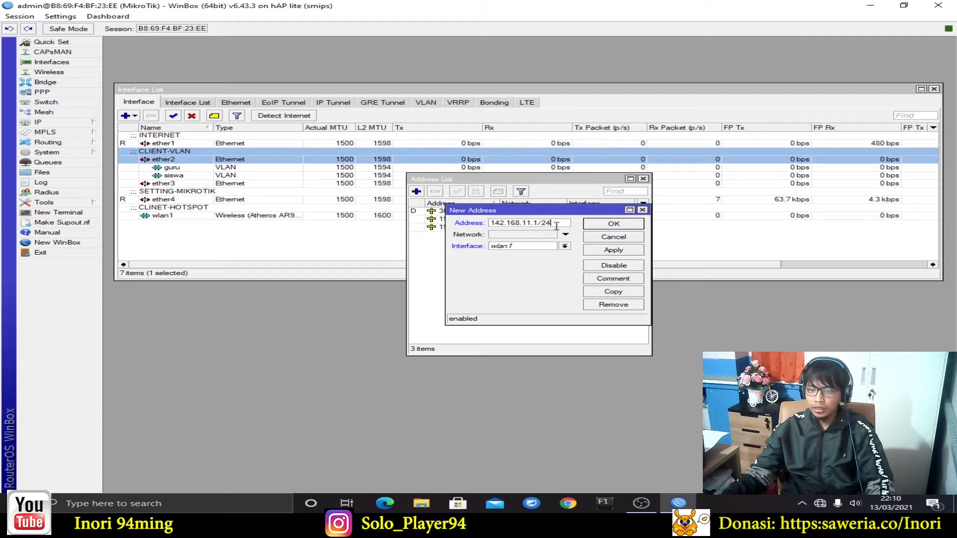
click(565, 246)
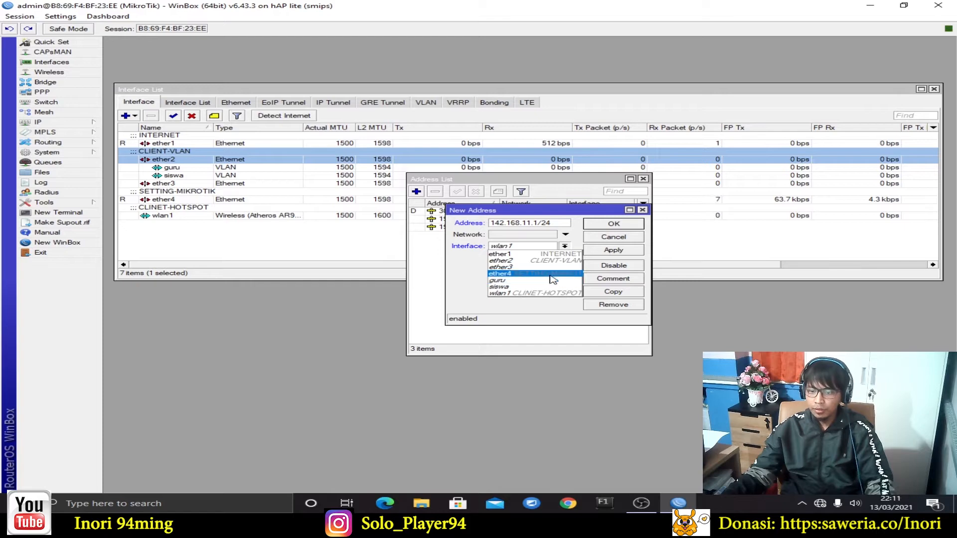
click(565, 273)
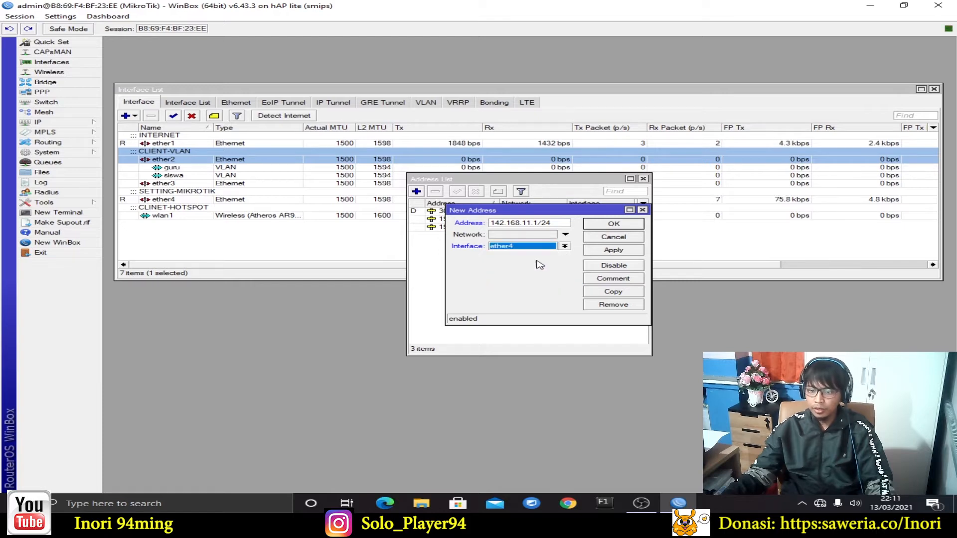
click(614, 251)
click(618, 225)
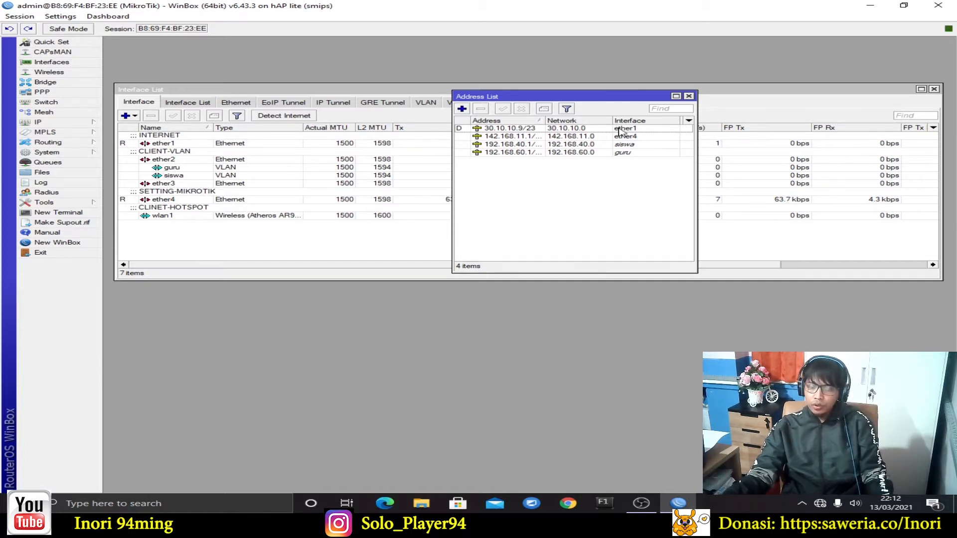
Add the address 192.168.20.1/24 on wlan1
click(653, 154)
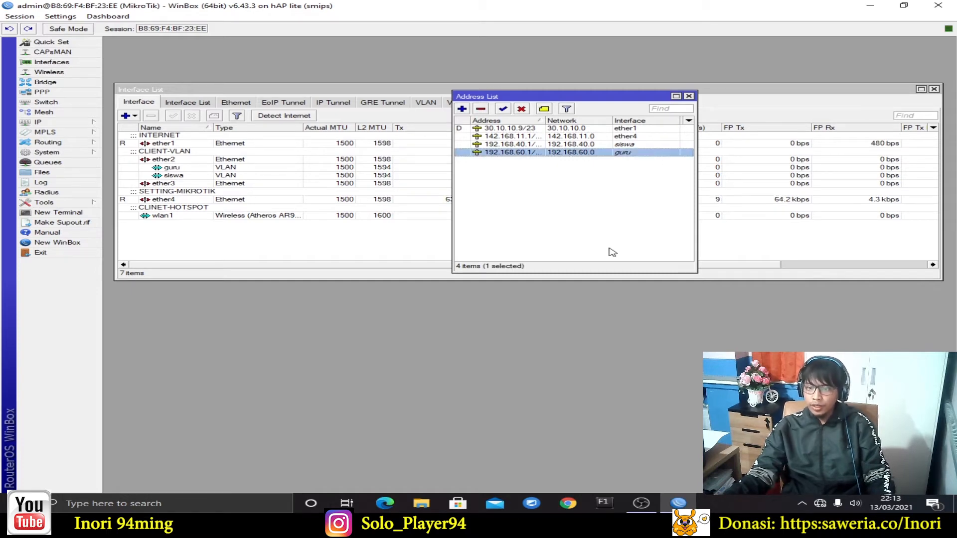
click(462, 108)
drag(560, 210, 577, 205)
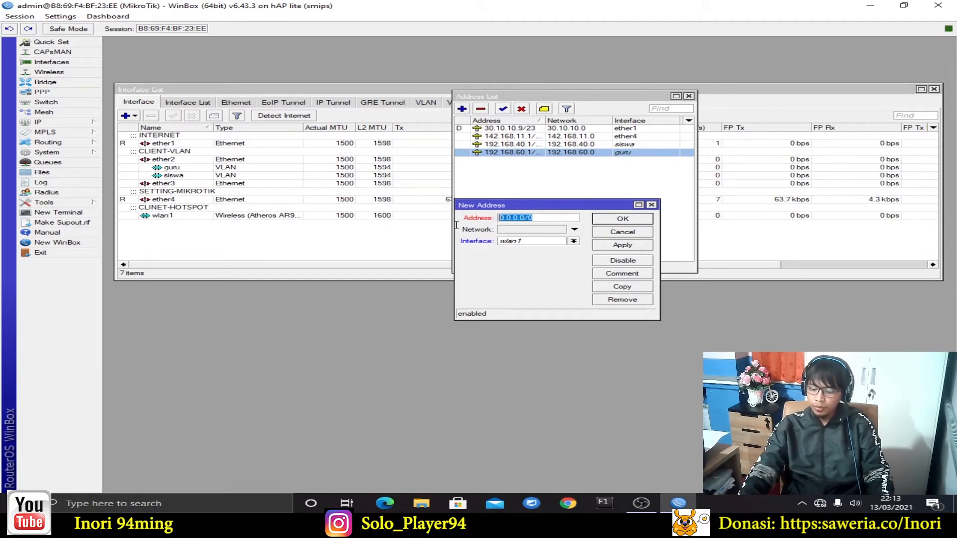
text(1)
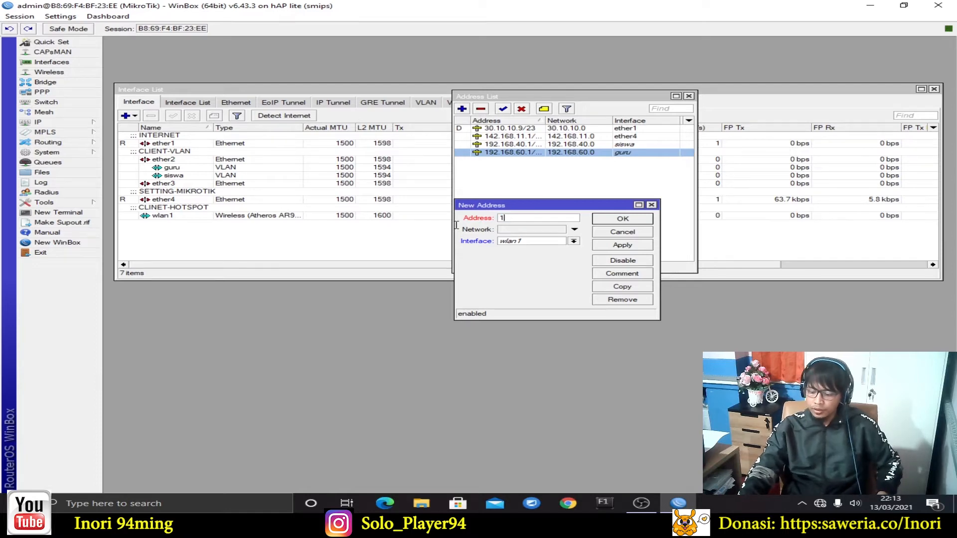
text(92.168.2)
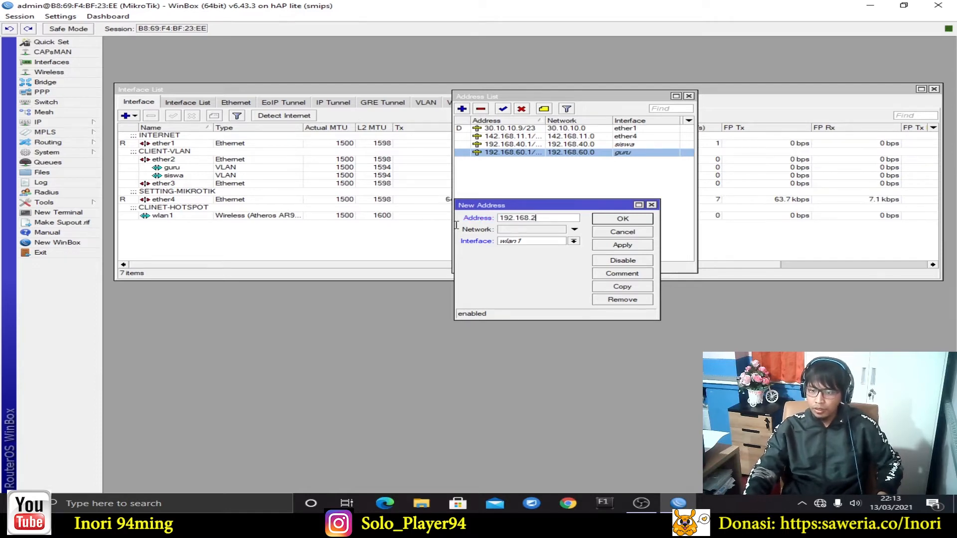
text(0.1/24)
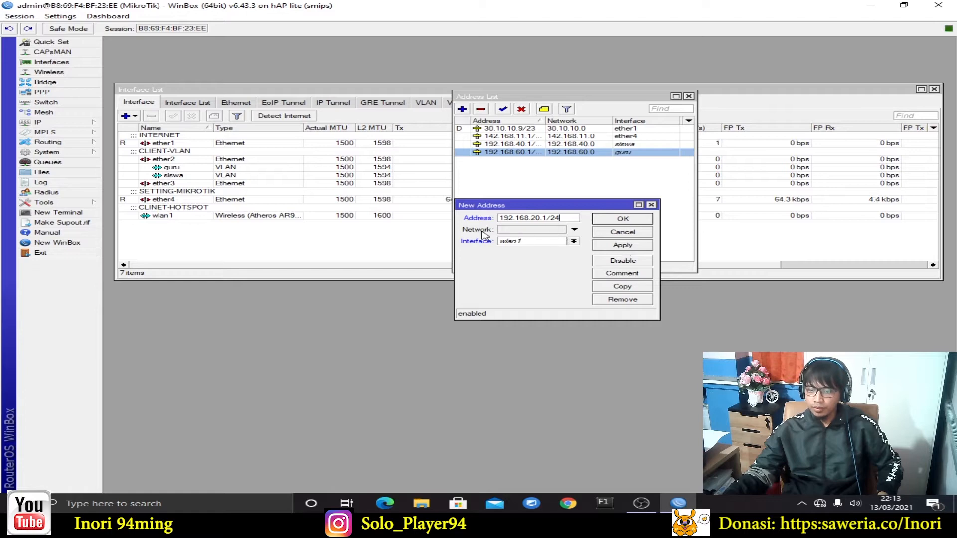
click(639, 247)
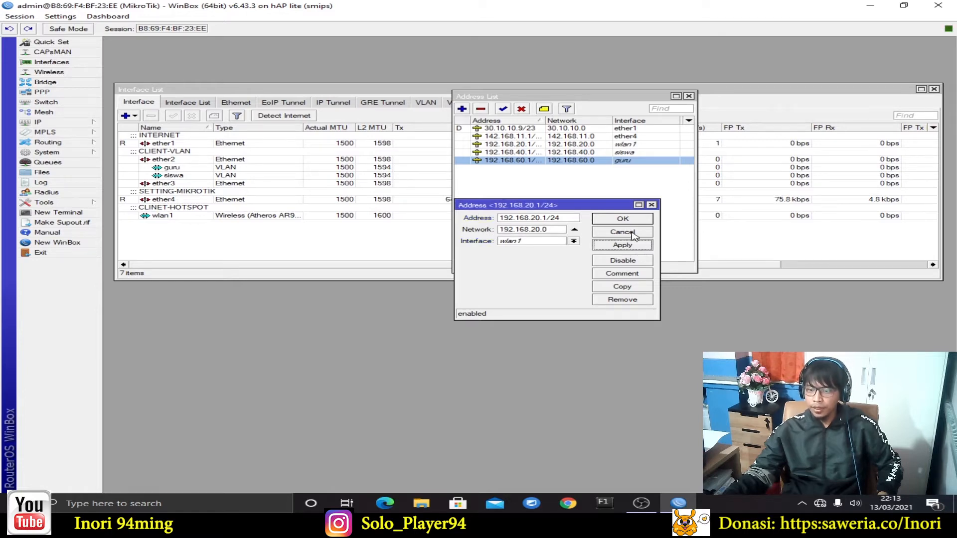
click(628, 221)
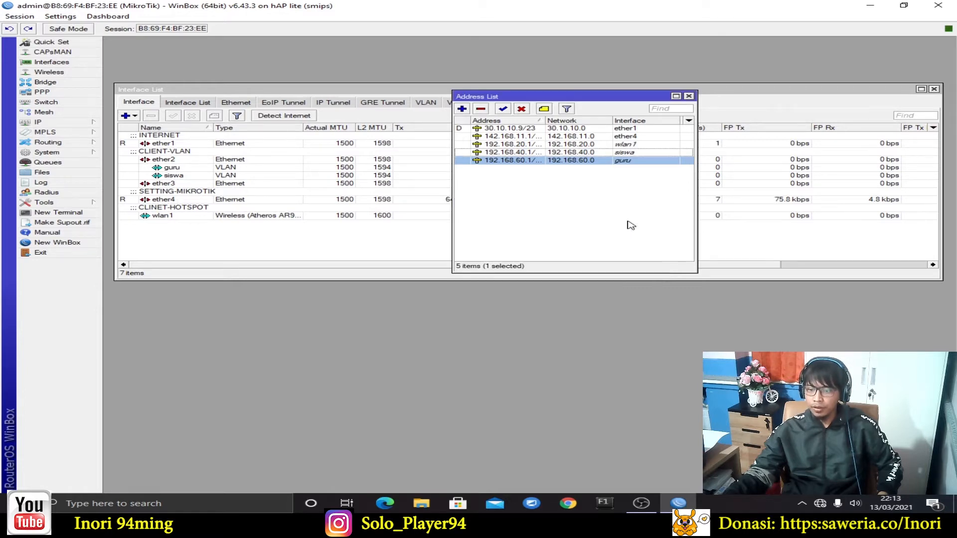
Check the five address entries and widen the Address column to show full addresses
click(636, 128)
click(634, 137)
click(632, 144)
click(632, 160)
click(632, 154)
click(637, 147)
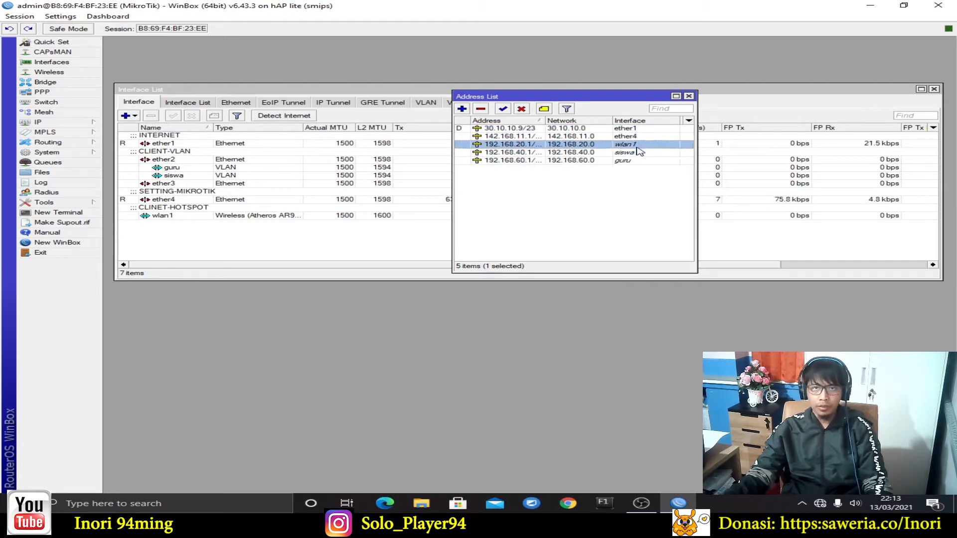
click(638, 129)
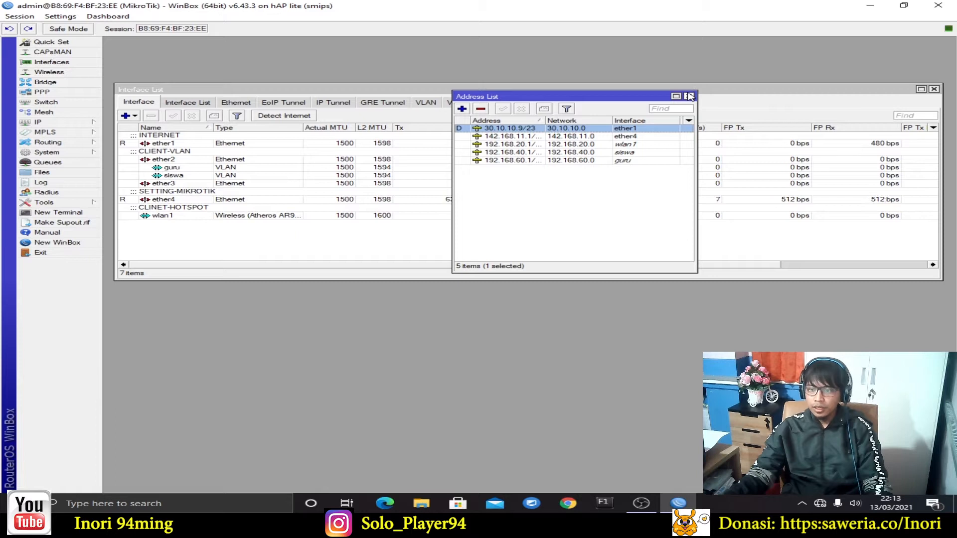
drag(545, 118, 586, 119)
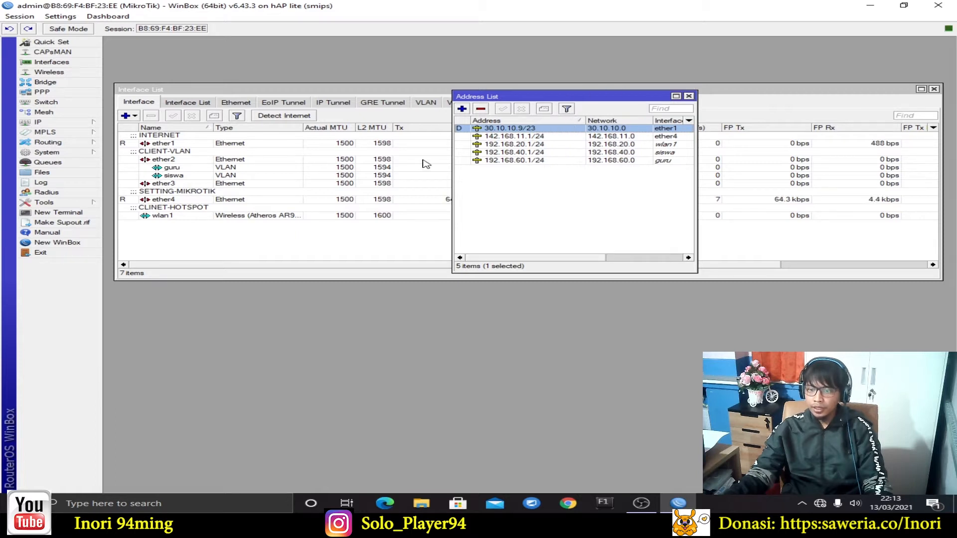
Close the Address List, open IP > DHCP Server, and close the Interface List and Mesh windows
click(689, 96)
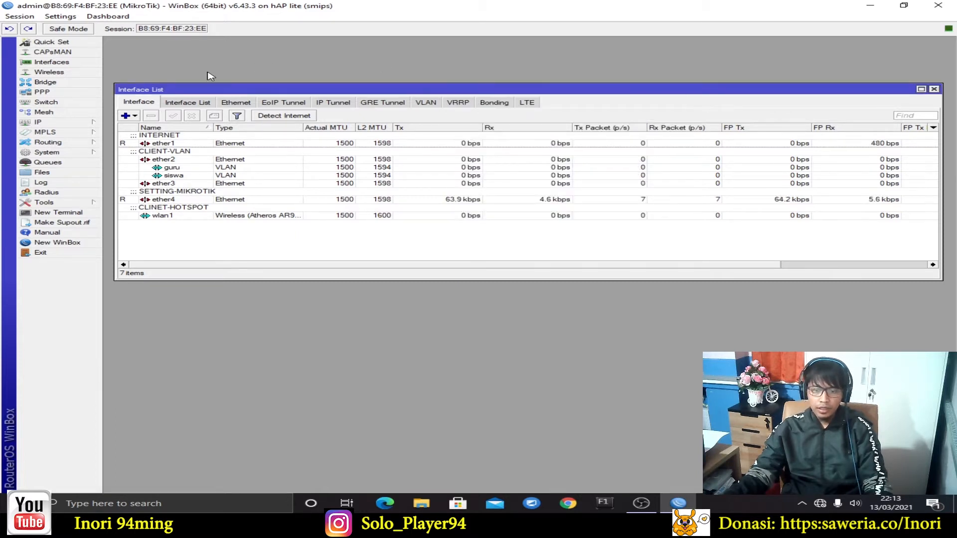
click(73, 125)
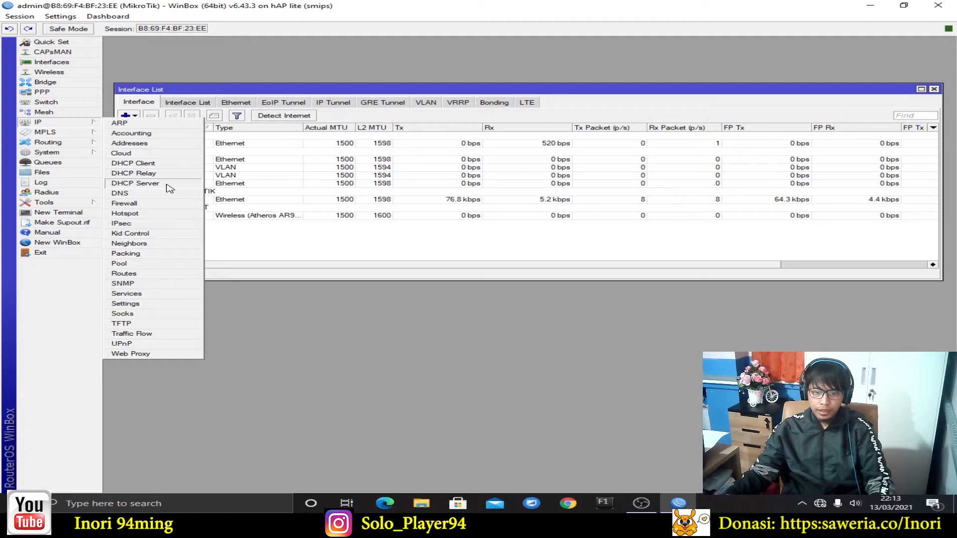
click(44, 111)
click(40, 122)
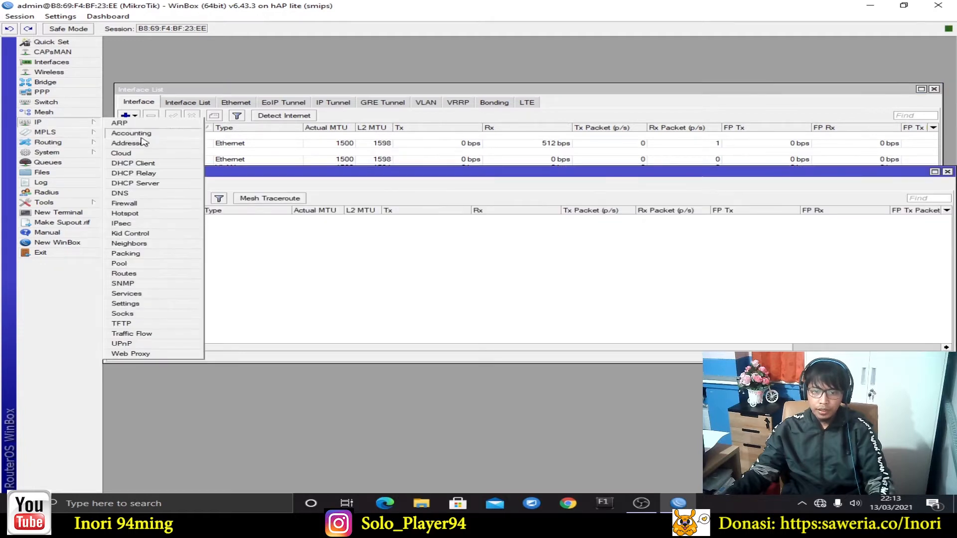
click(158, 183)
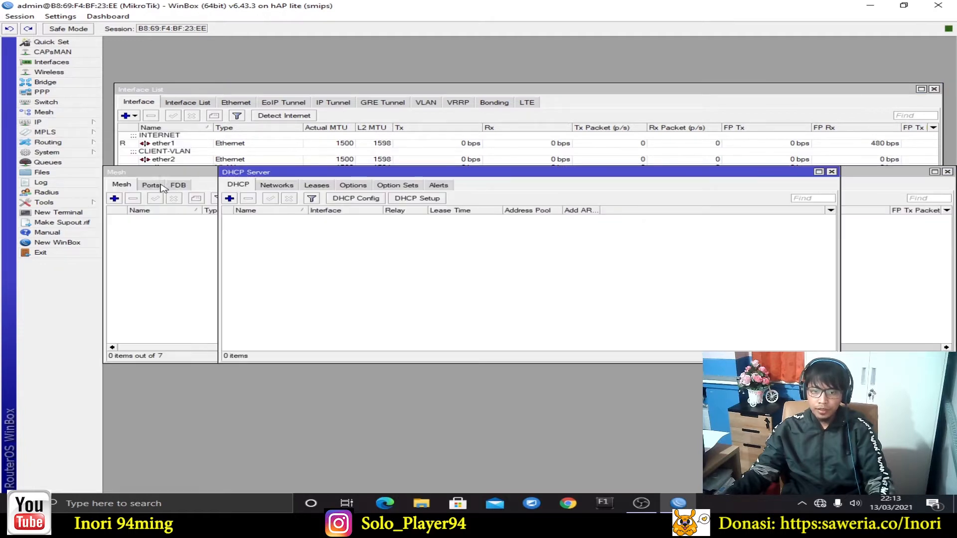
click(934, 88)
click(947, 172)
drag(478, 170, 456, 94)
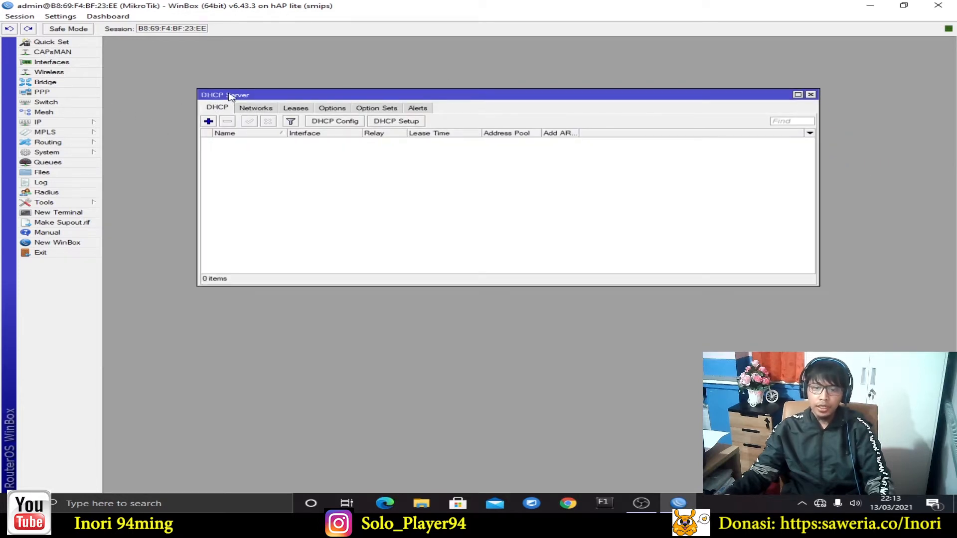
Start DHCP Setup on interface ether4 and arrange the setup dialog over the server list
click(404, 122)
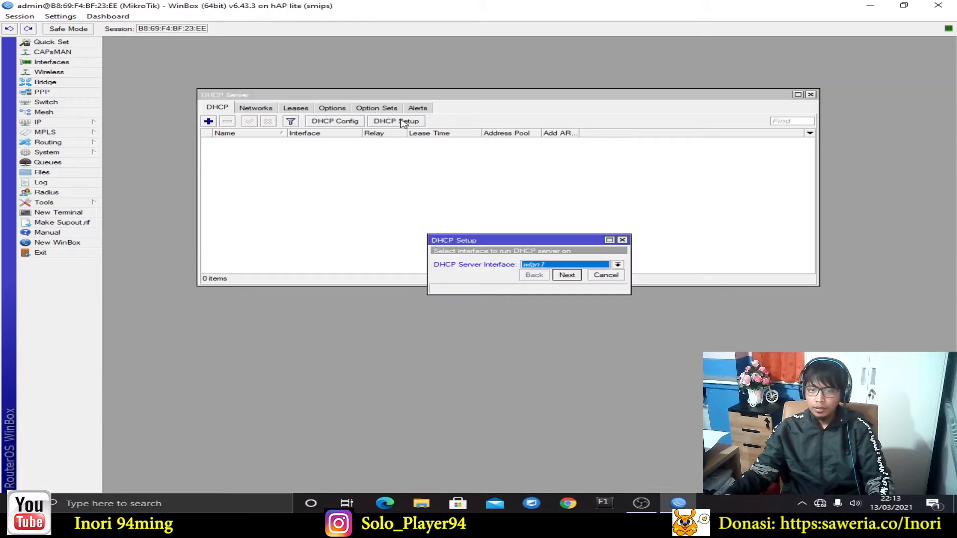
click(618, 265)
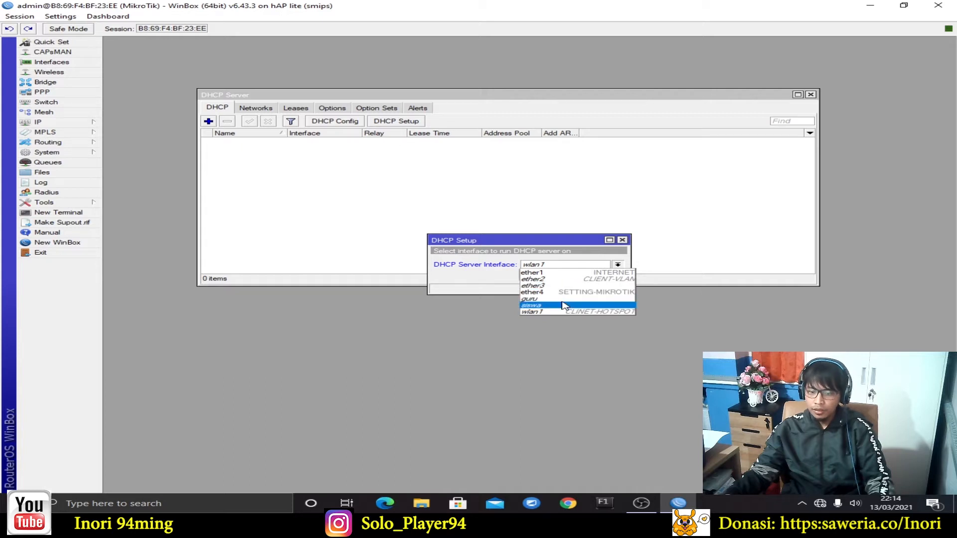
click(565, 292)
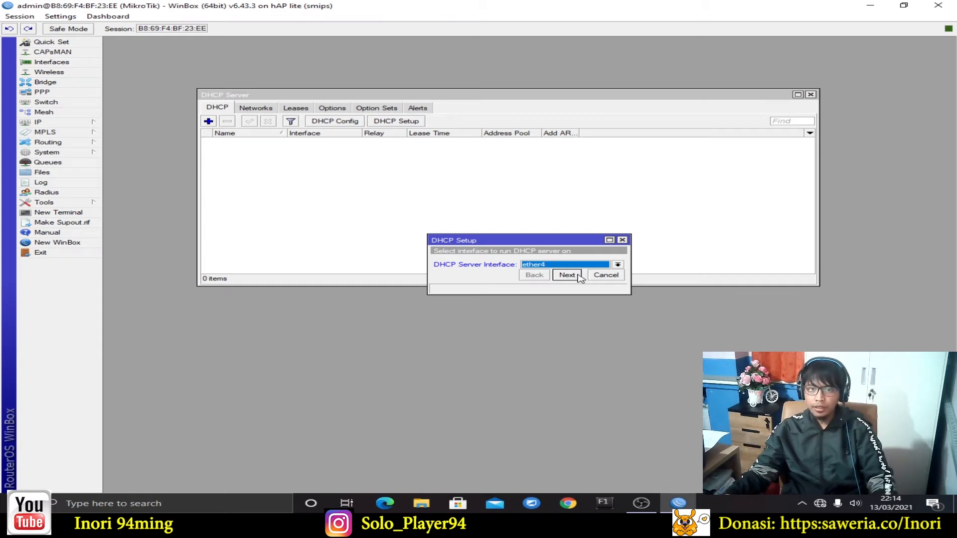
drag(547, 240, 554, 180)
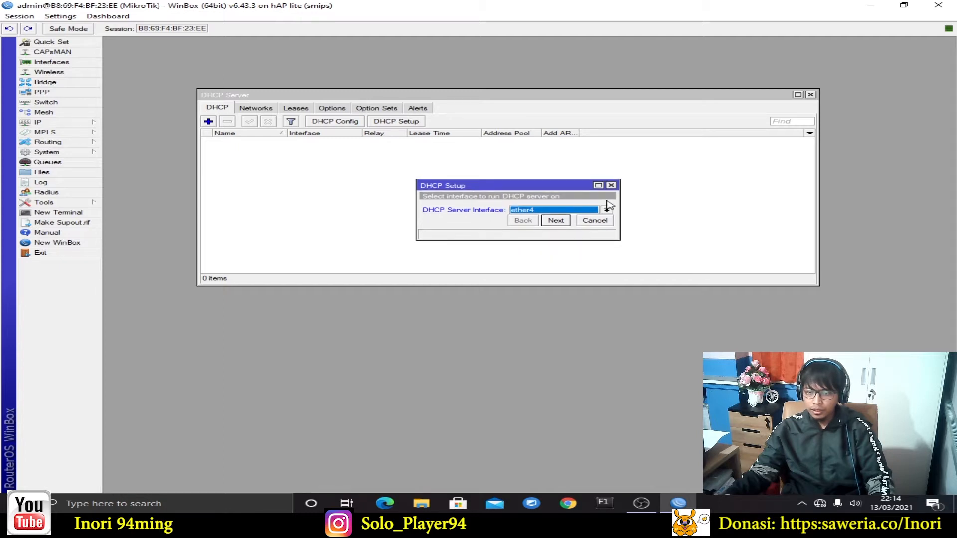
drag(619, 199, 693, 201)
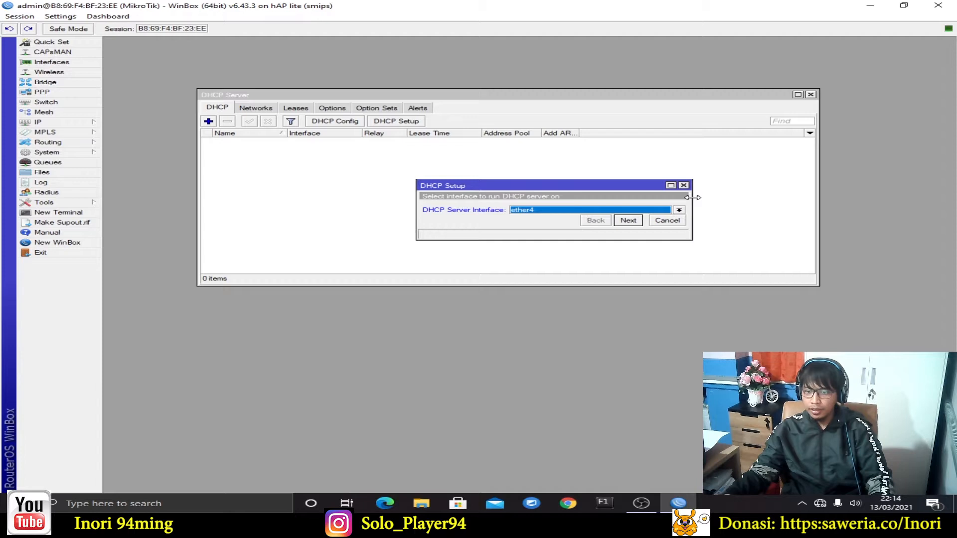
drag(558, 180, 440, 162)
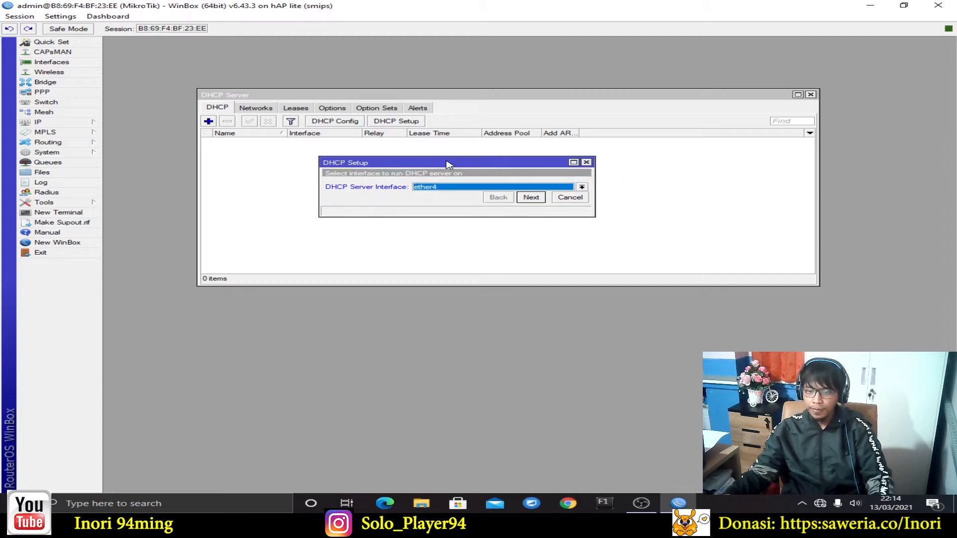
click(597, 178)
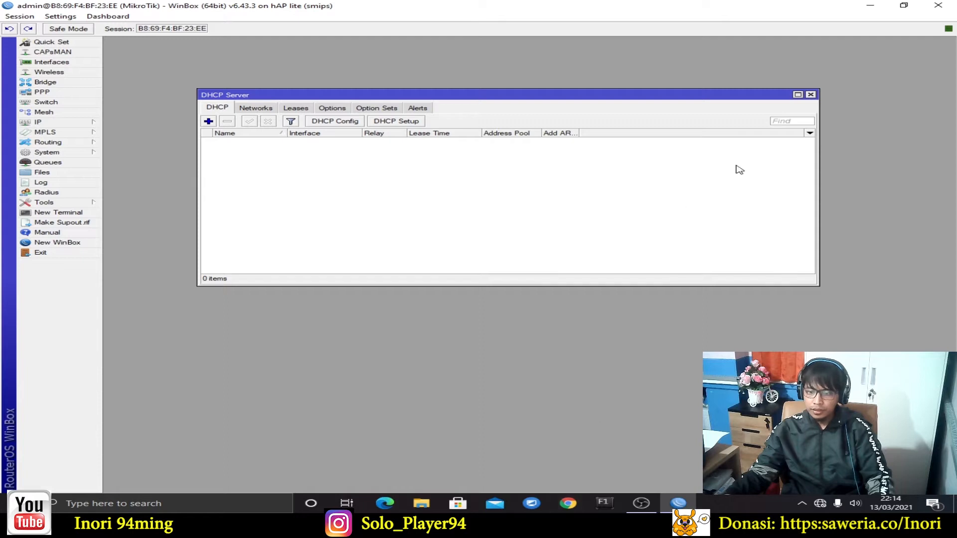
drag(811, 96, 735, 240)
click(513, 170)
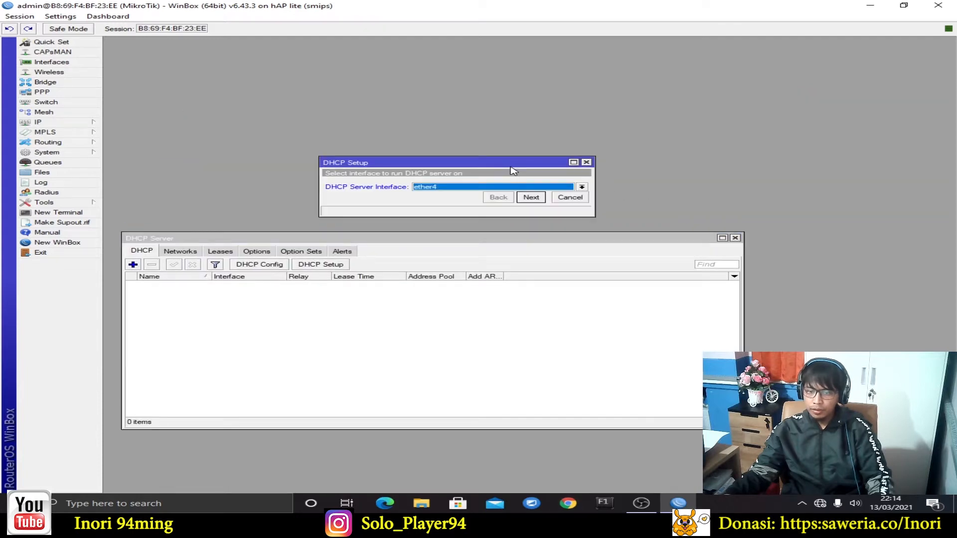
drag(517, 166, 538, 308)
Accept the default address space, range, DNS servers and 00:10:00 lease to create dhcp1
click(559, 342)
click(559, 342)
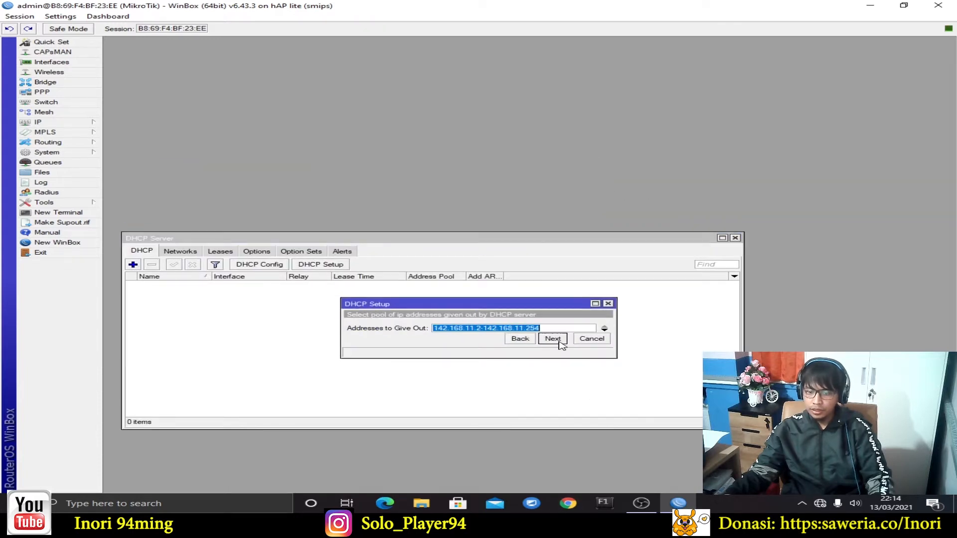
click(559, 342)
click(559, 342)
click(560, 342)
click(560, 342)
click(565, 367)
click(565, 368)
click(531, 262)
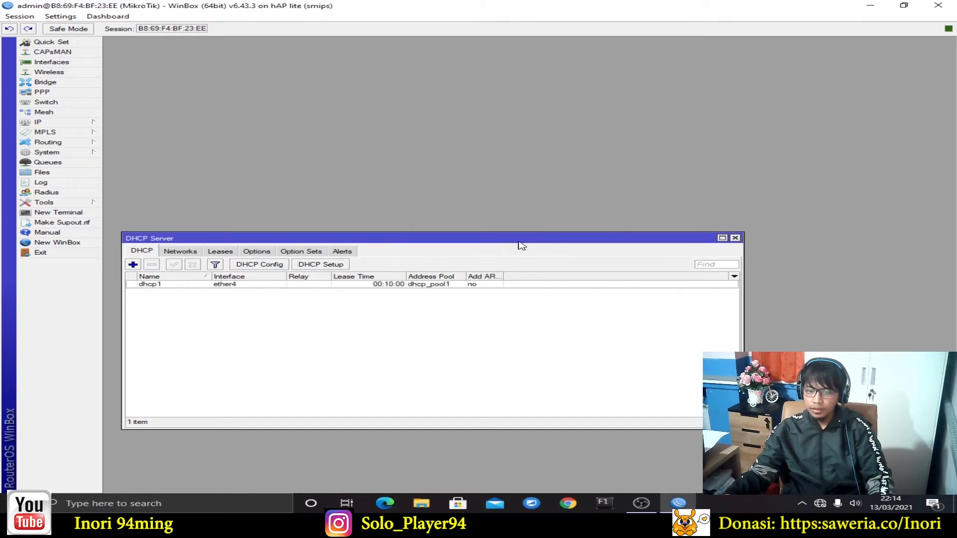
drag(518, 242, 553, 127)
click(379, 149)
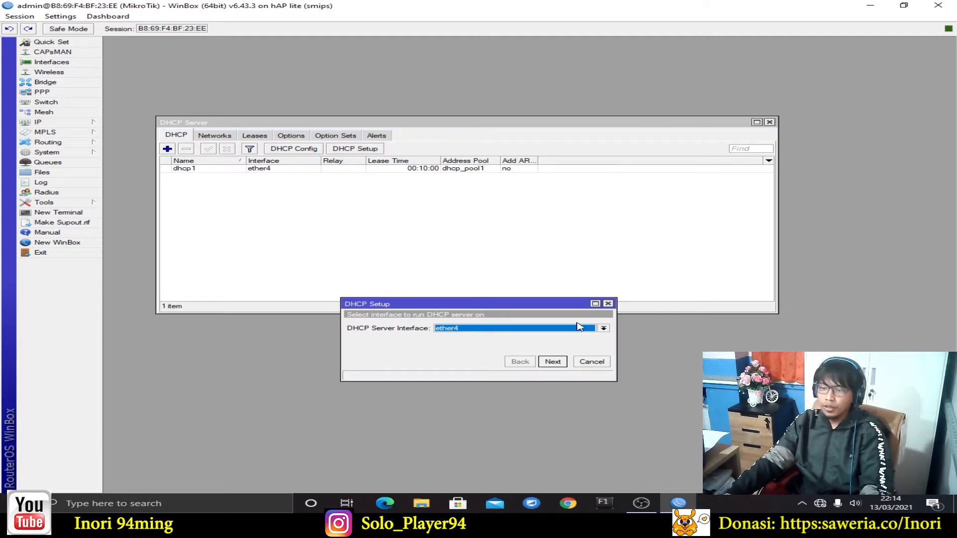
Run DHCP Setup on siswa, accepting address space 192.168.40.0/24 and gateway 192.168.40.1
drag(515, 297, 540, 186)
click(595, 183)
click(333, 149)
click(553, 207)
click(533, 242)
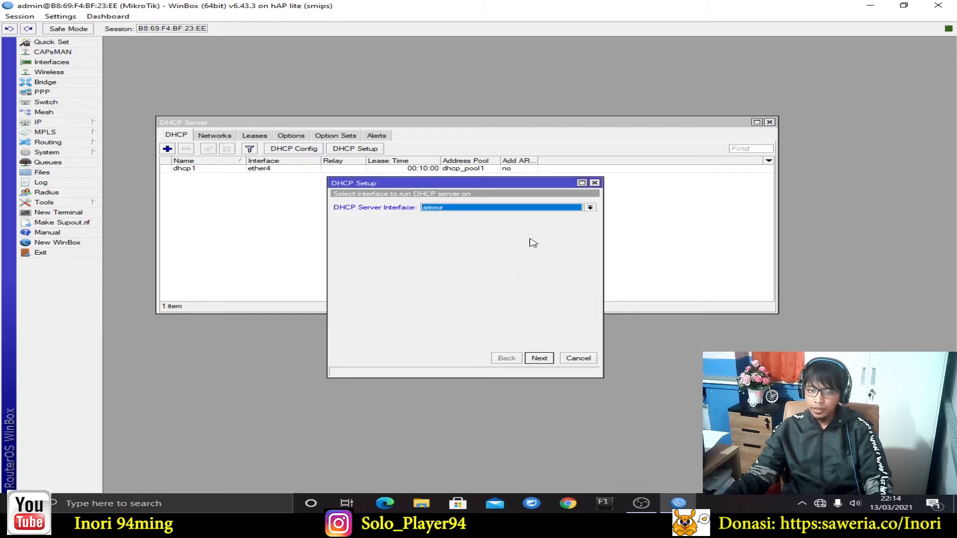
click(539, 359)
click(538, 359)
click(539, 359)
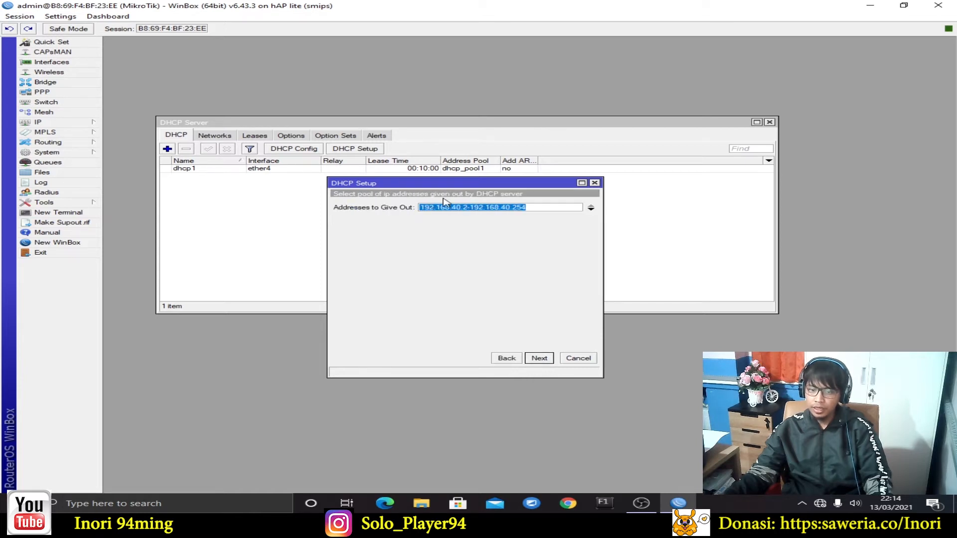
Set the range to 192.168.40.10-192.168.40.50, accept DNS and lease time, and finish setup
drag(457, 378, 462, 248)
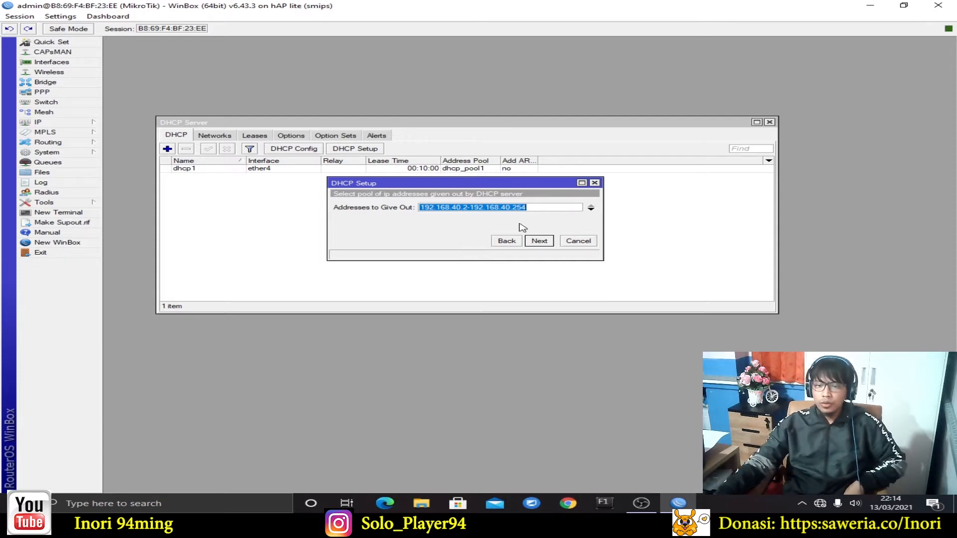
click(500, 208)
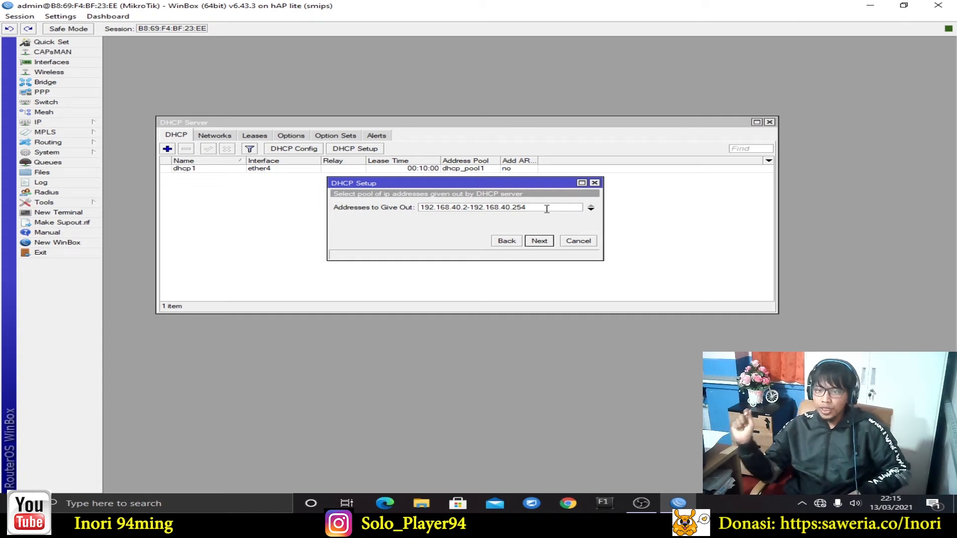
key(BackSpace)
text(10)
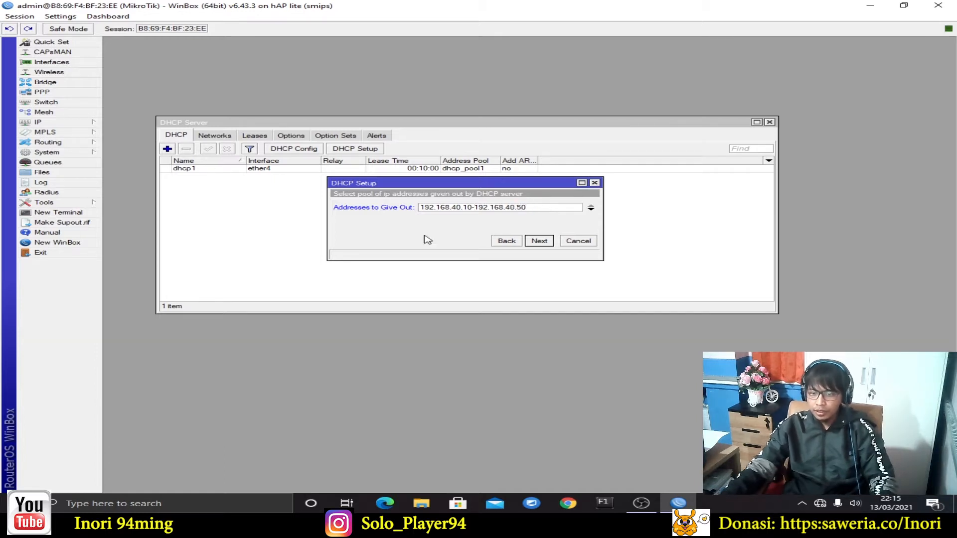
click(539, 241)
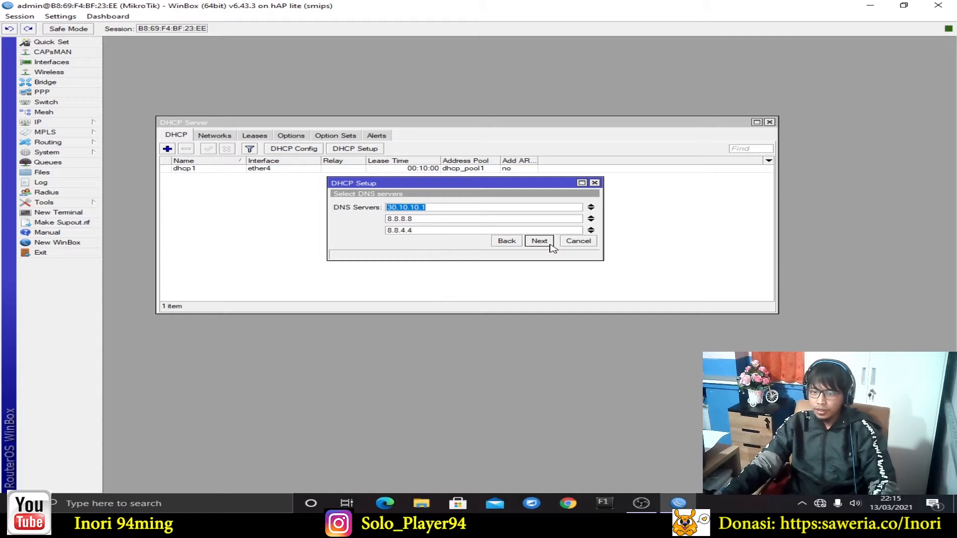
click(550, 244)
click(547, 243)
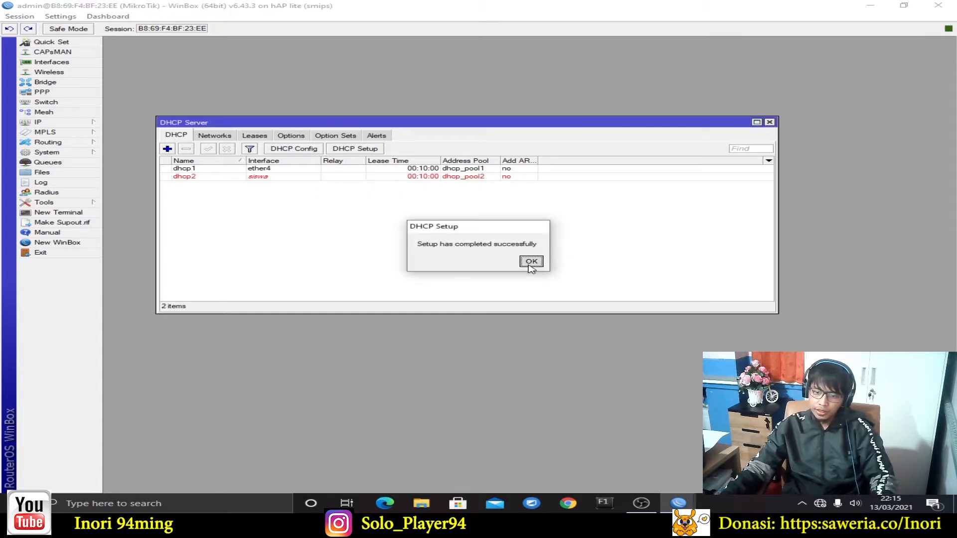
click(531, 262)
click(297, 178)
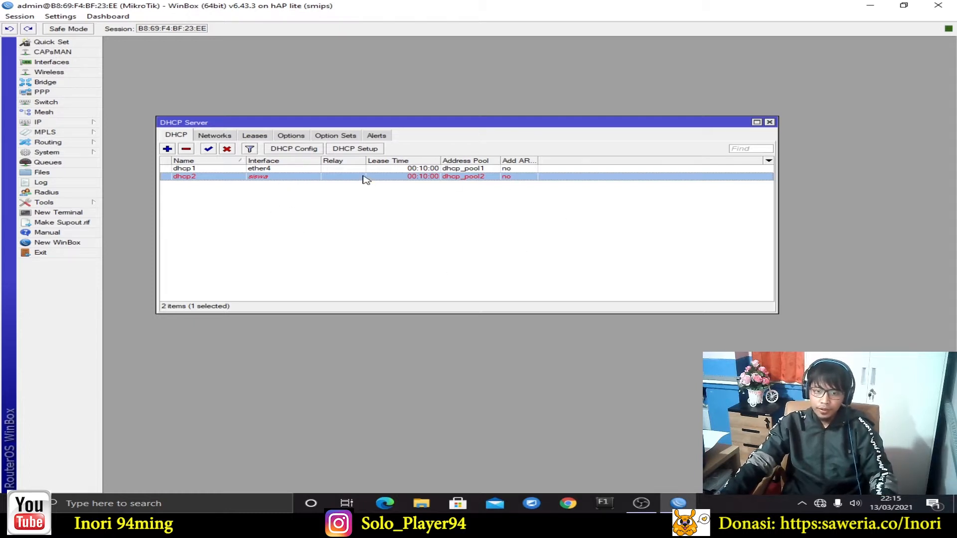
Run DHCP Setup on guru, accepting the address space and gateway 192.168.60.1
click(375, 149)
click(458, 206)
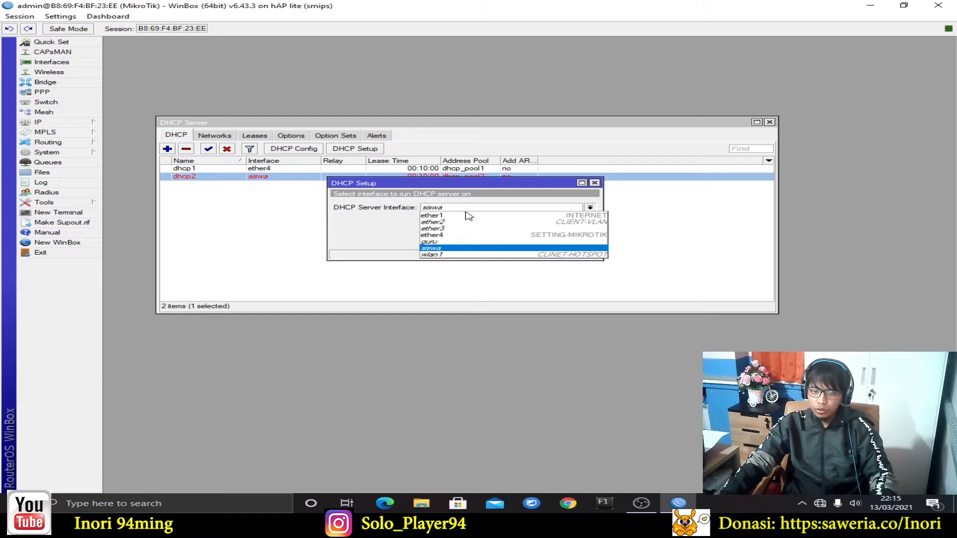
click(458, 240)
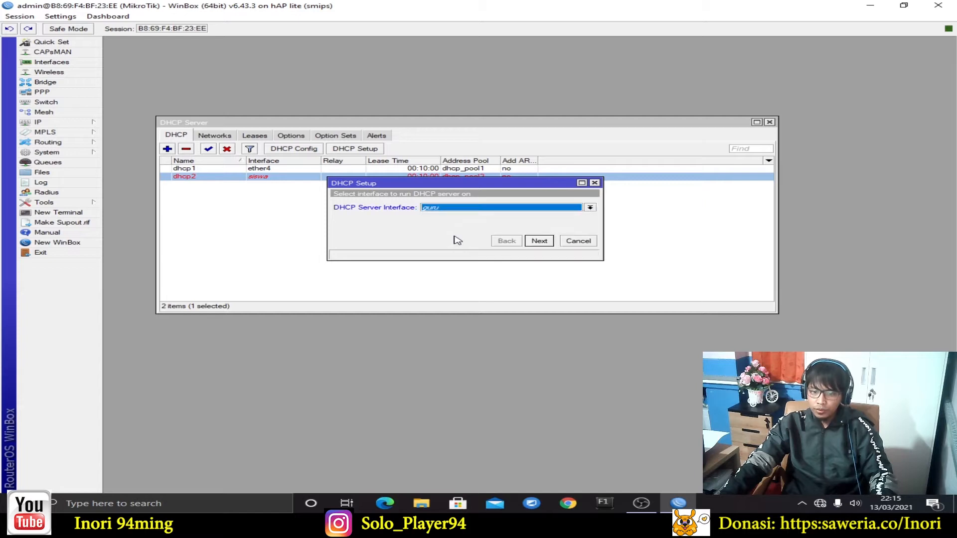
click(540, 241)
click(543, 242)
click(547, 241)
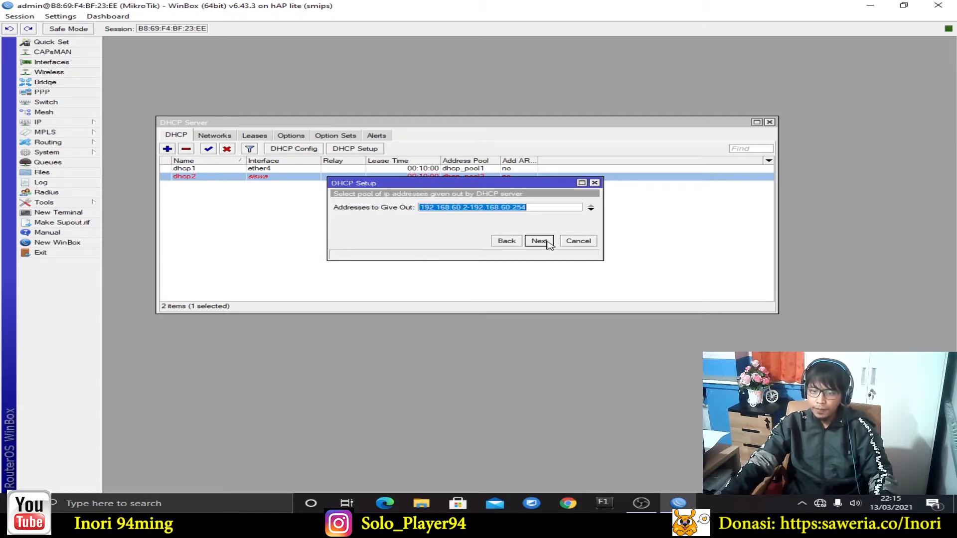
Set the range to 192.168.60.10-192.168.60.50, accept DNS and 10-minute lease, and finish setup
click(467, 208)
key(BackSpace)
text(10)
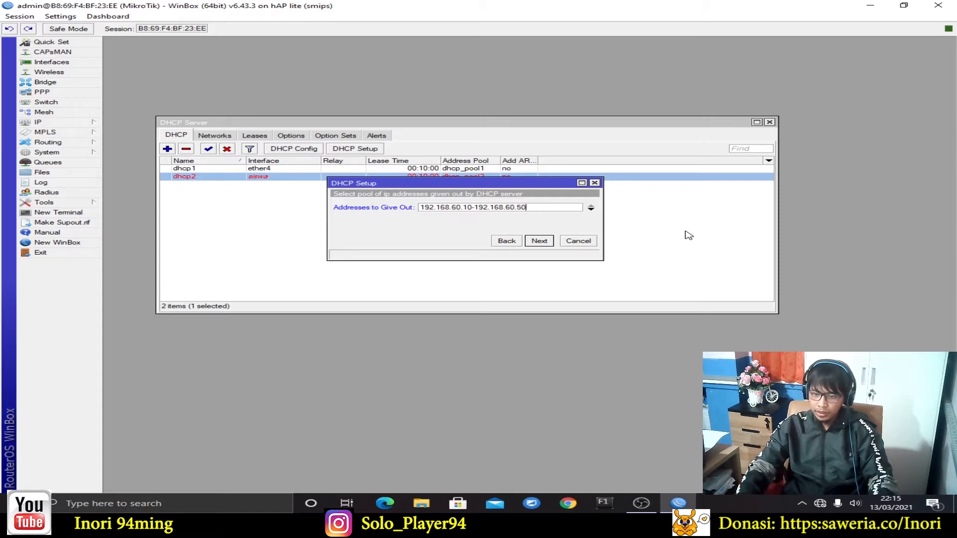
click(540, 241)
click(540, 240)
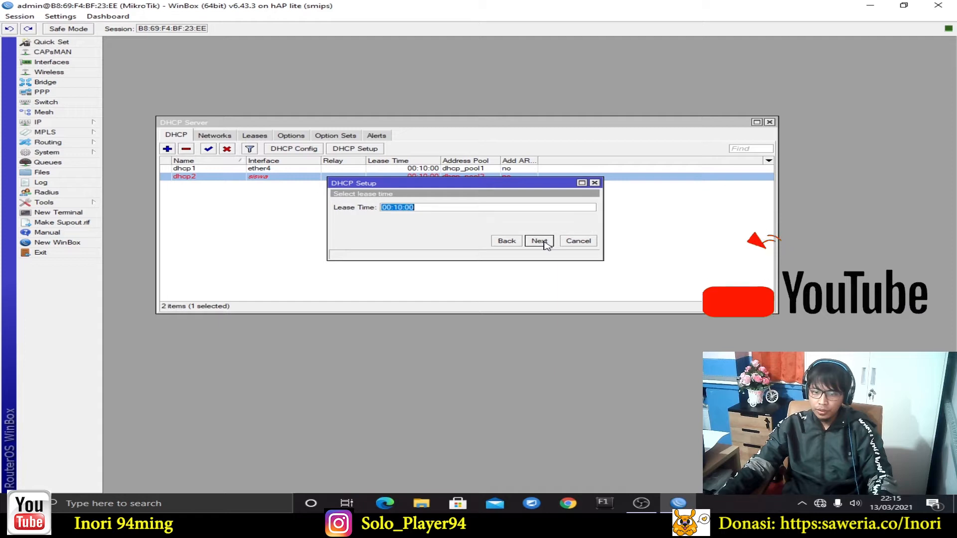
click(540, 240)
click(531, 260)
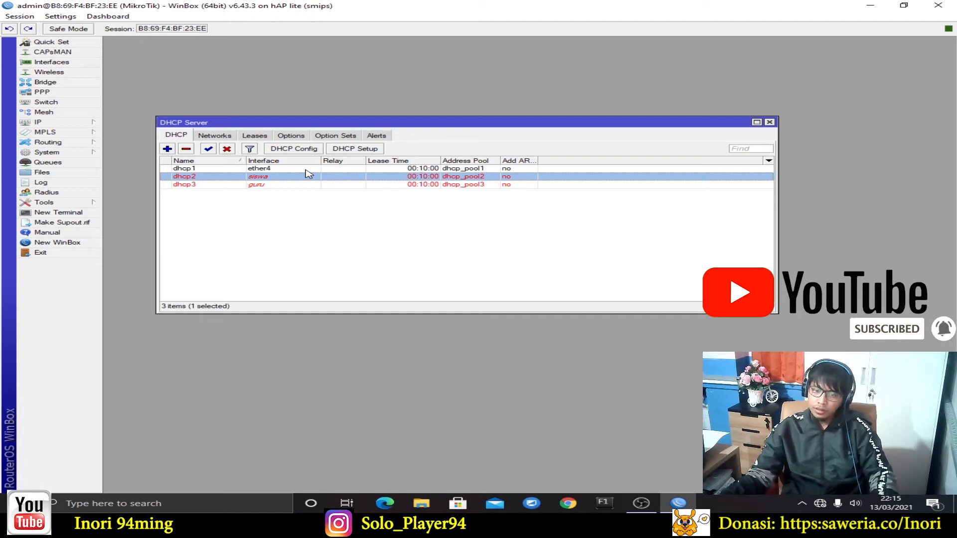
click(360, 208)
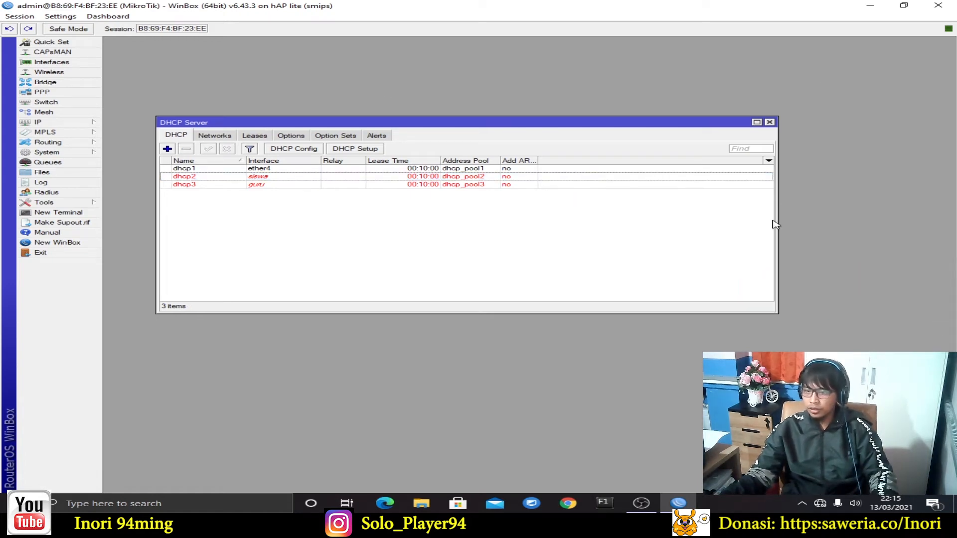
drag(448, 125, 445, 113)
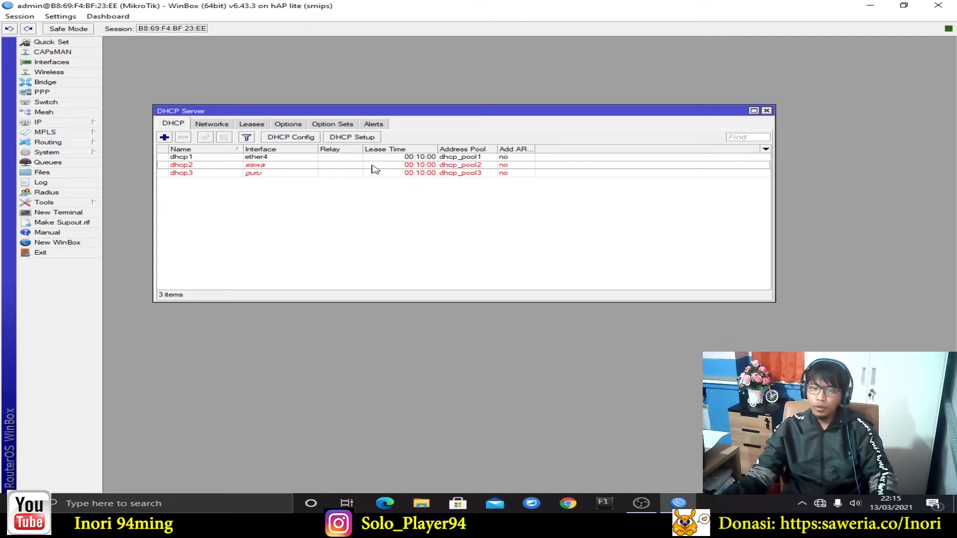
Start Hotspot Setup on wlan1 with local address 192.168.20.1/24 and masquerade enabled
click(766, 110)
click(89, 123)
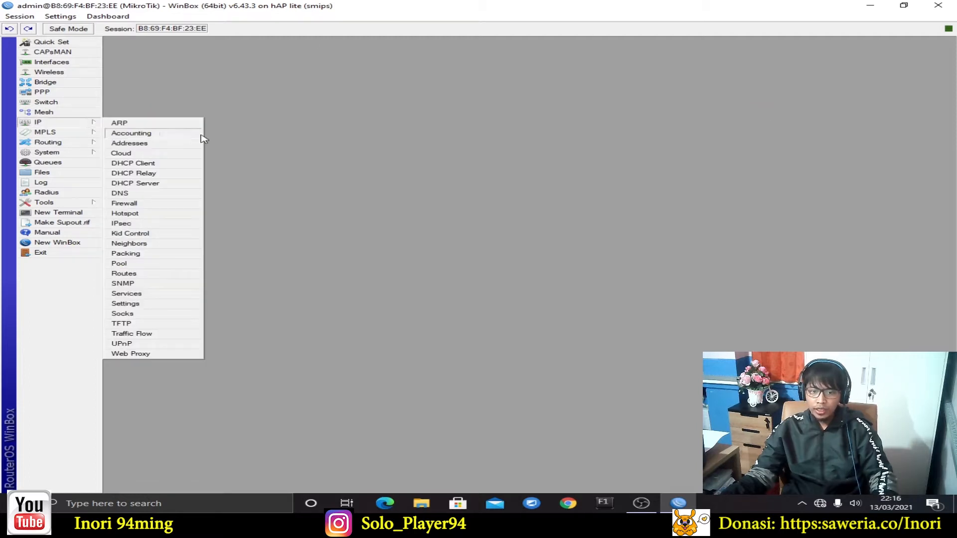
click(150, 214)
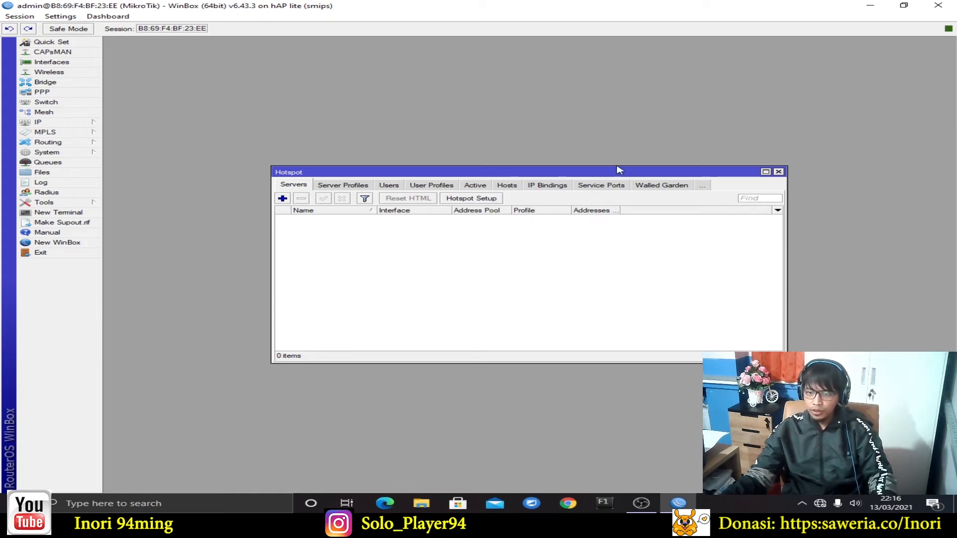
click(487, 202)
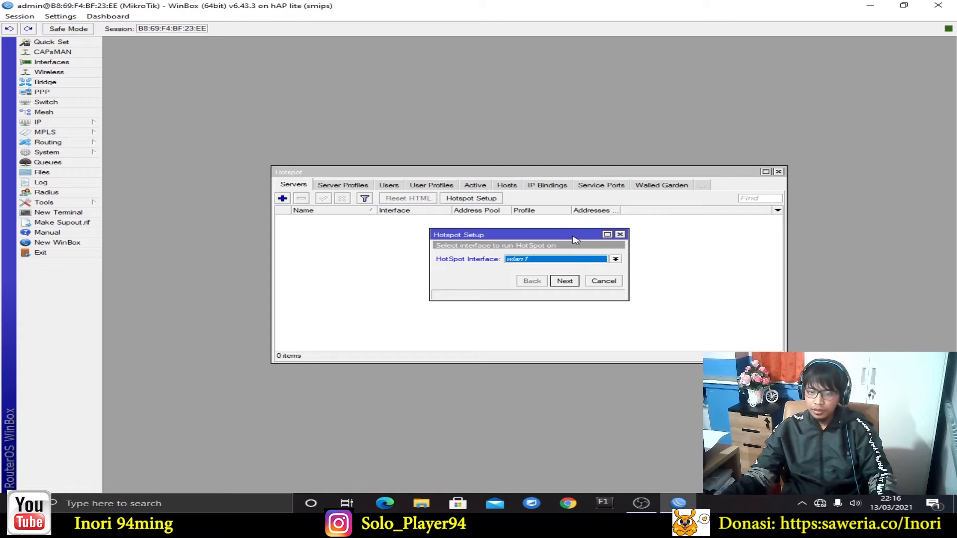
drag(573, 240, 568, 201)
click(559, 243)
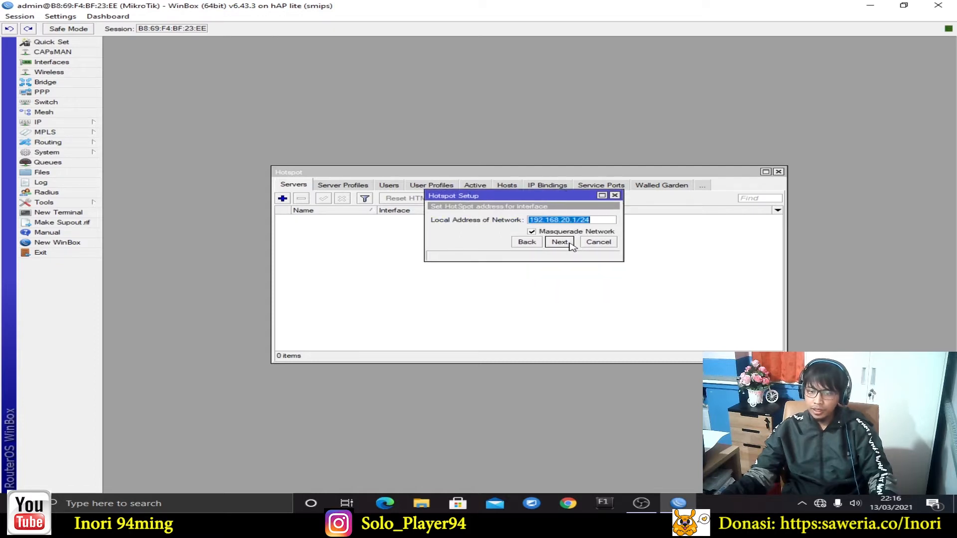
click(559, 242)
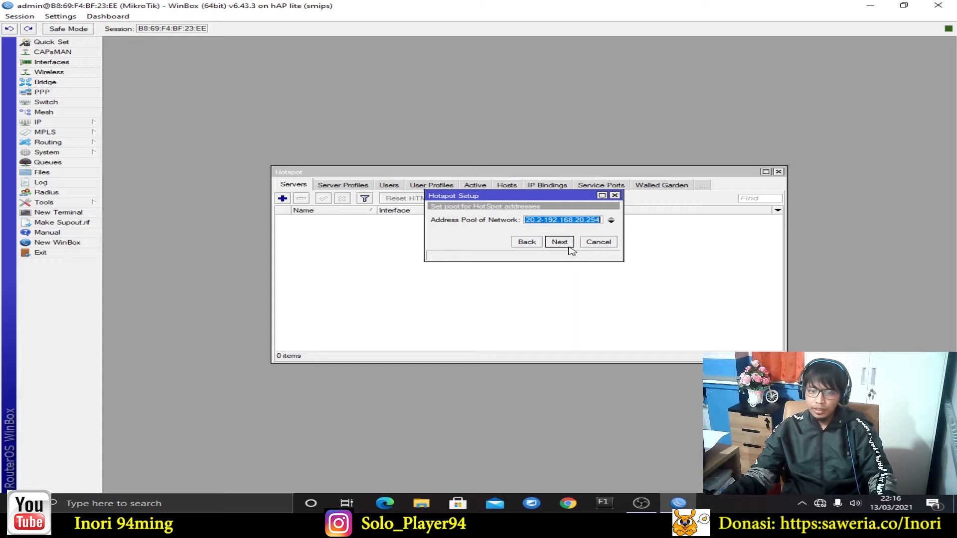
Edit the hotspot address pool range so it starts at .10 and accept it
click(569, 220)
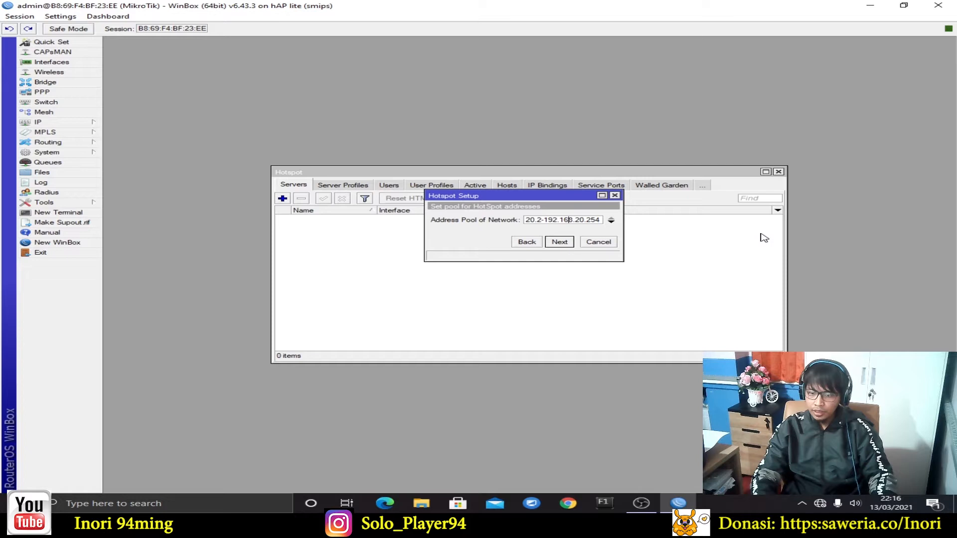
key(Left)
key(Left)
key(BackSpace)
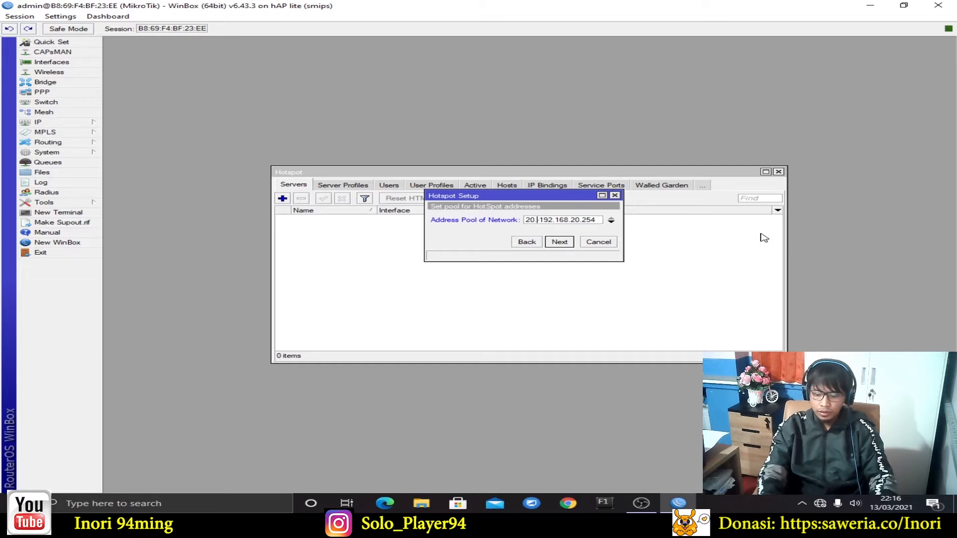
text(10)
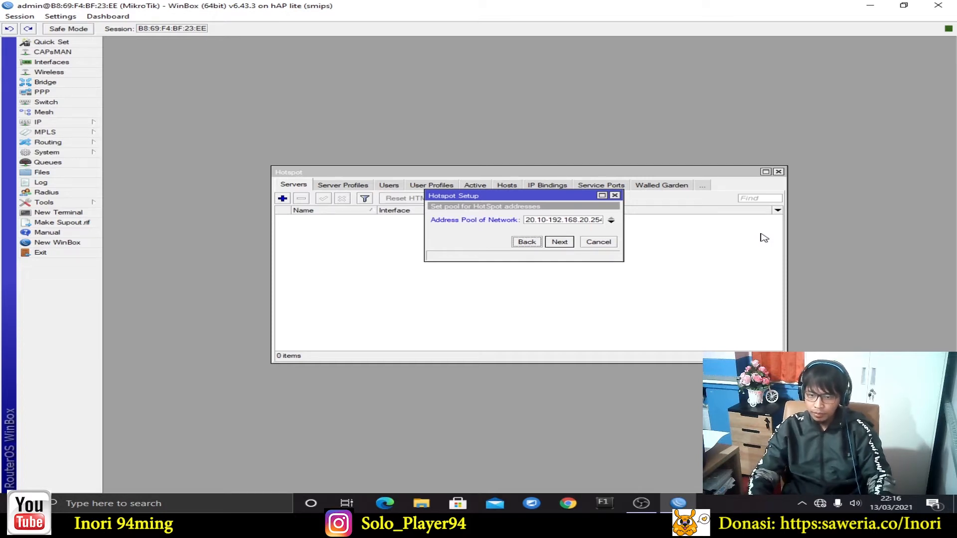
key(ctrl+a)
key(End)
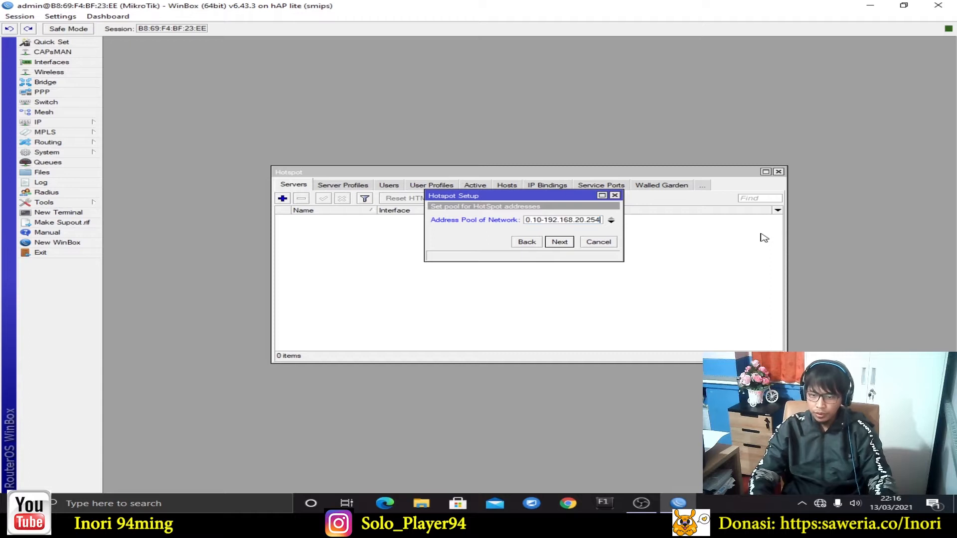
key(BackSpace)
key(BackSpace)
key(BackSpace)
text(5)
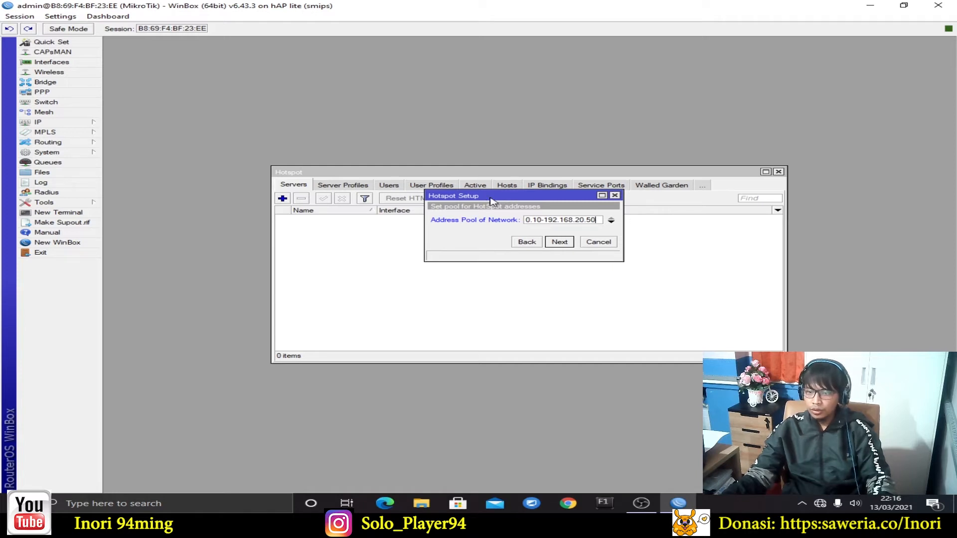
drag(513, 199, 477, 181)
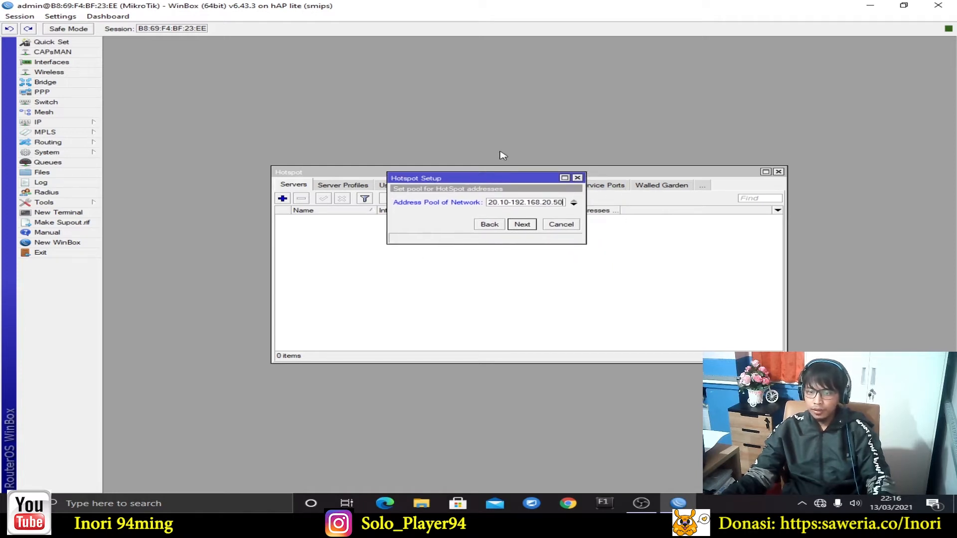
click(536, 226)
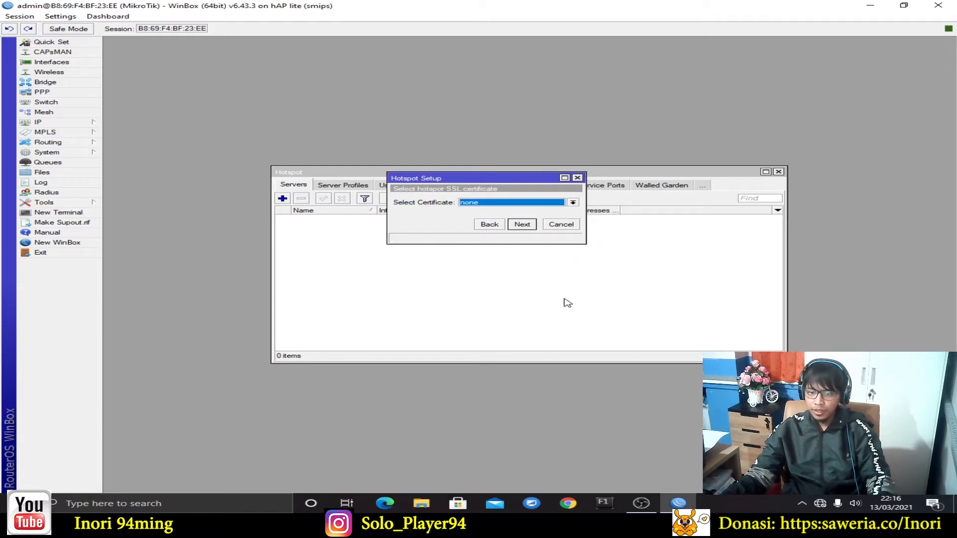
Skip the SSL certificate and SMTP server, and set DNS servers 30.10.10.1, 8.8.8.8 and 8.8.4.4
click(536, 226)
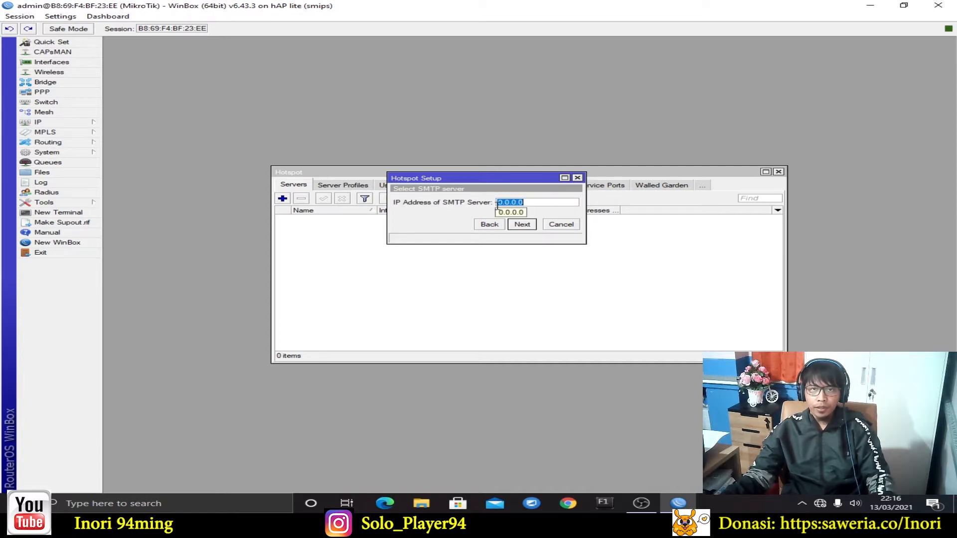
click(549, 203)
click(532, 227)
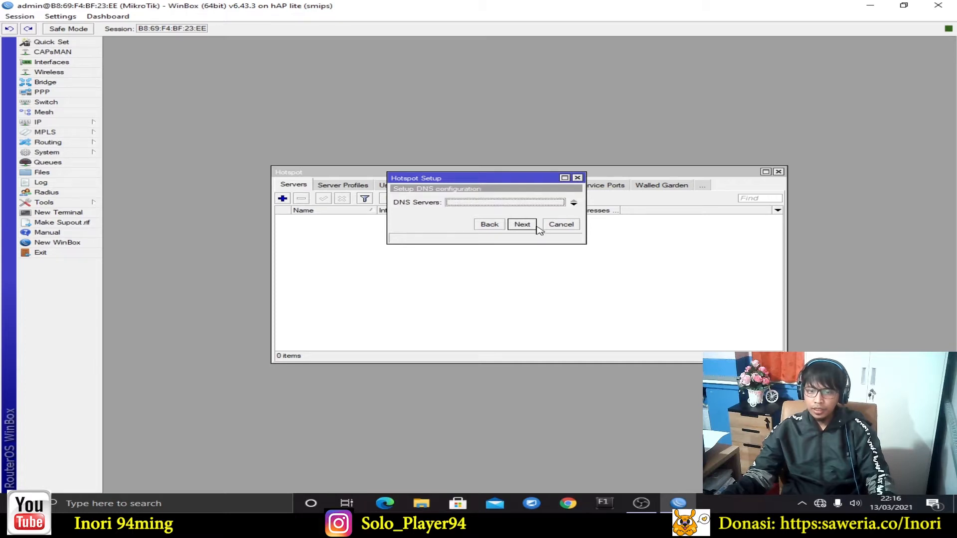
drag(454, 182, 502, 250)
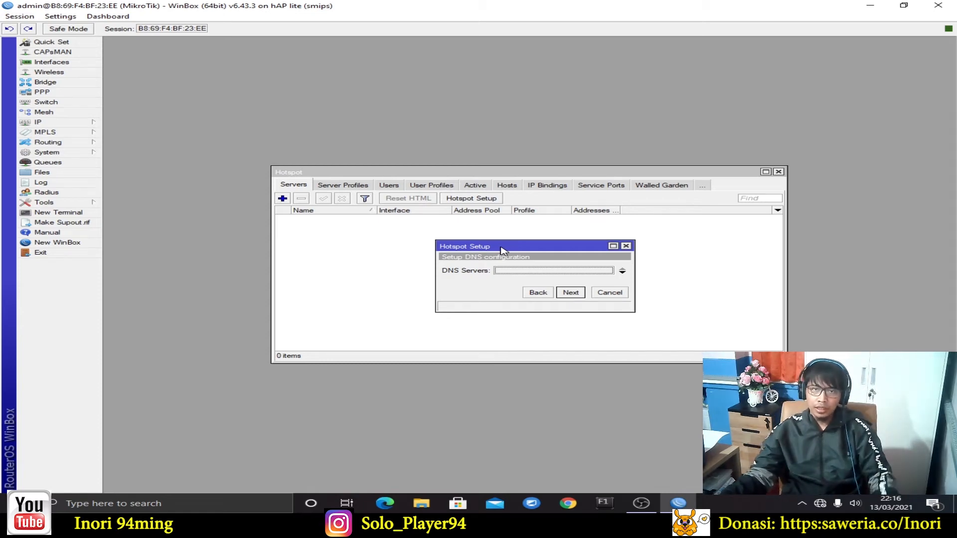
click(535, 273)
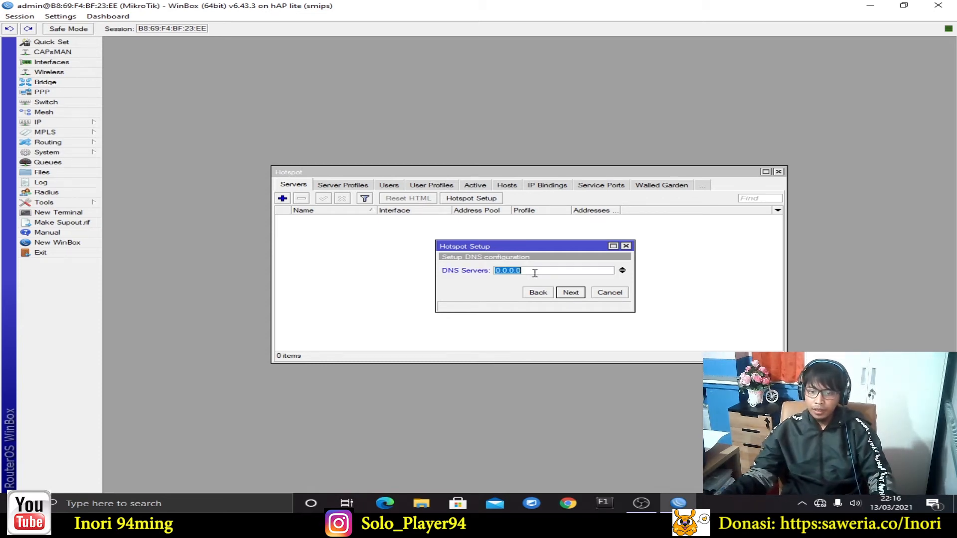
text(3)
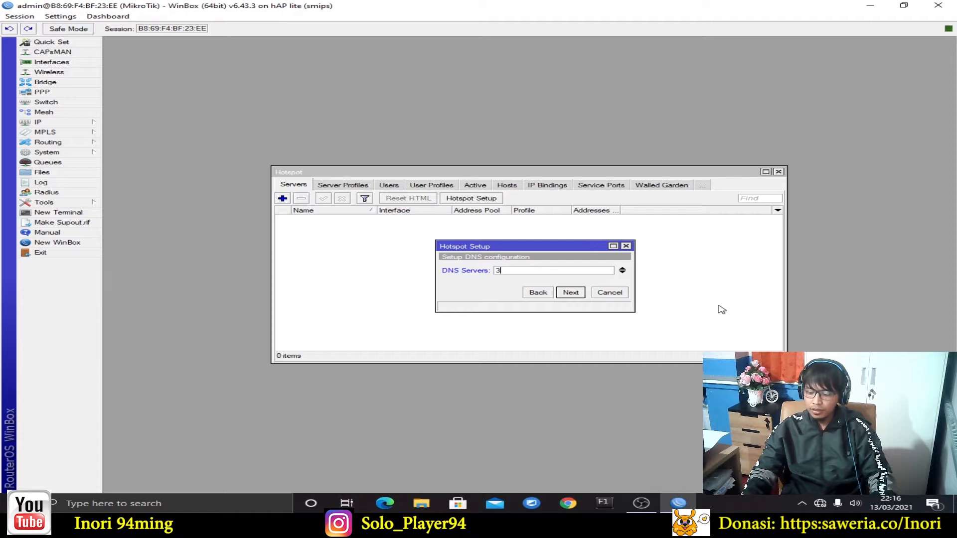
click(623, 270)
text(8.8)
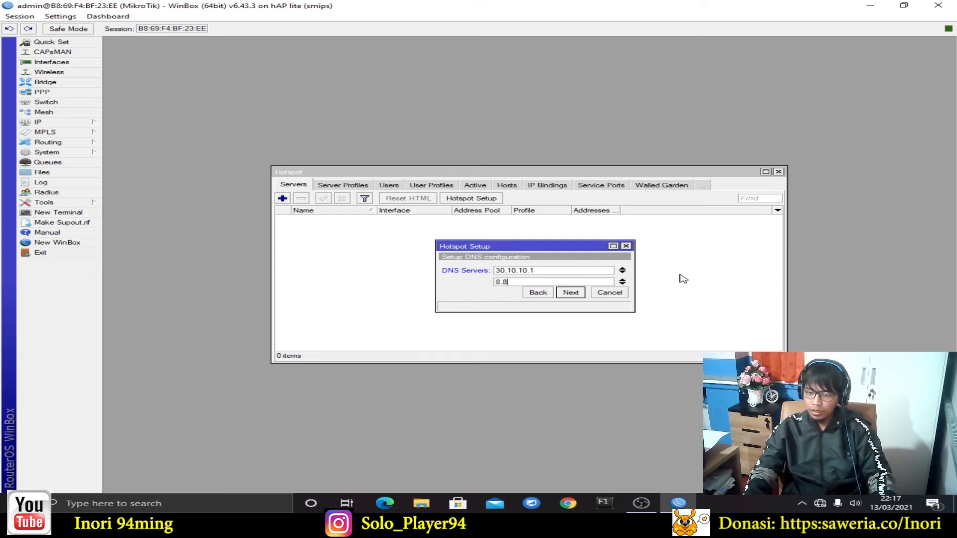
text(.8.8)
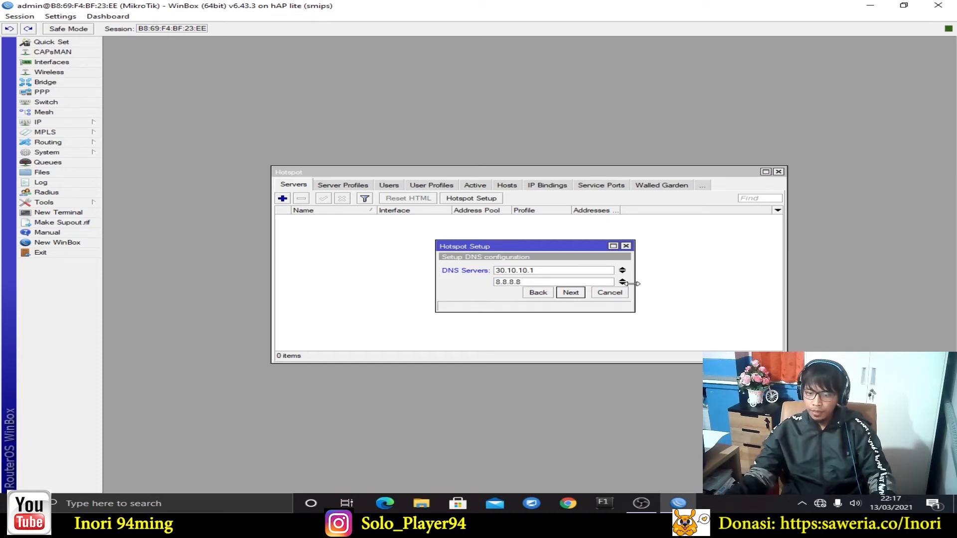
click(623, 282)
text(8.8.4.4)
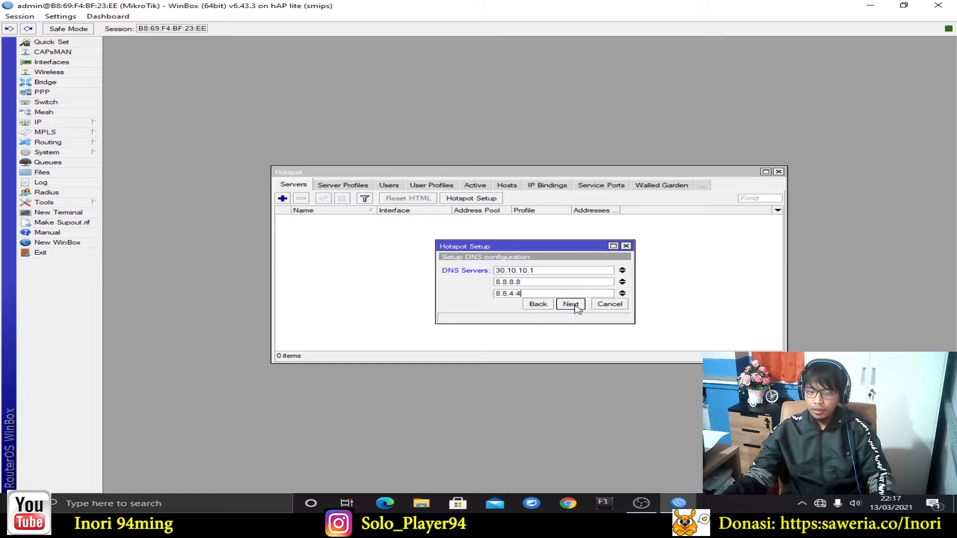
click(575, 305)
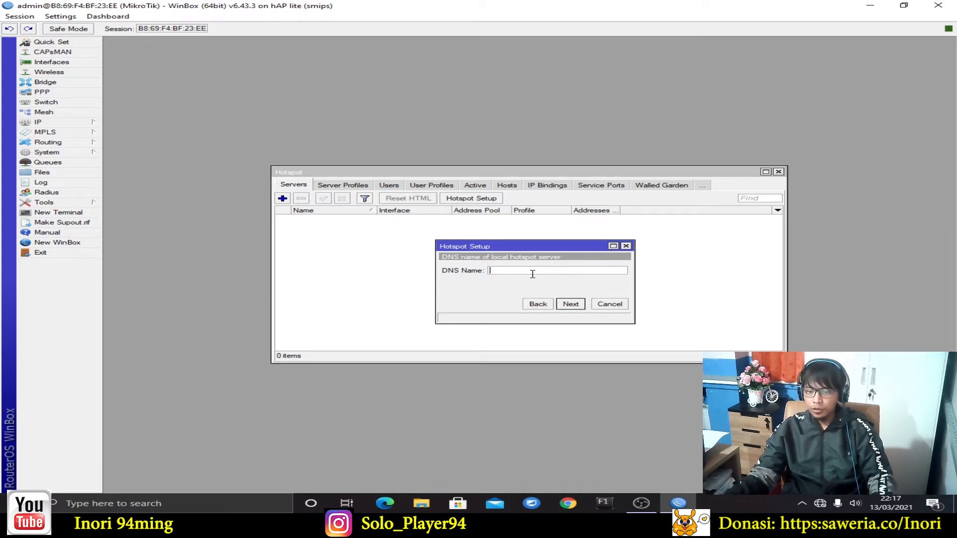
Set DNS name portalsmk.sch.id and the local hotspot user's password to finish creating hotspot1
drag(530, 249, 586, 236)
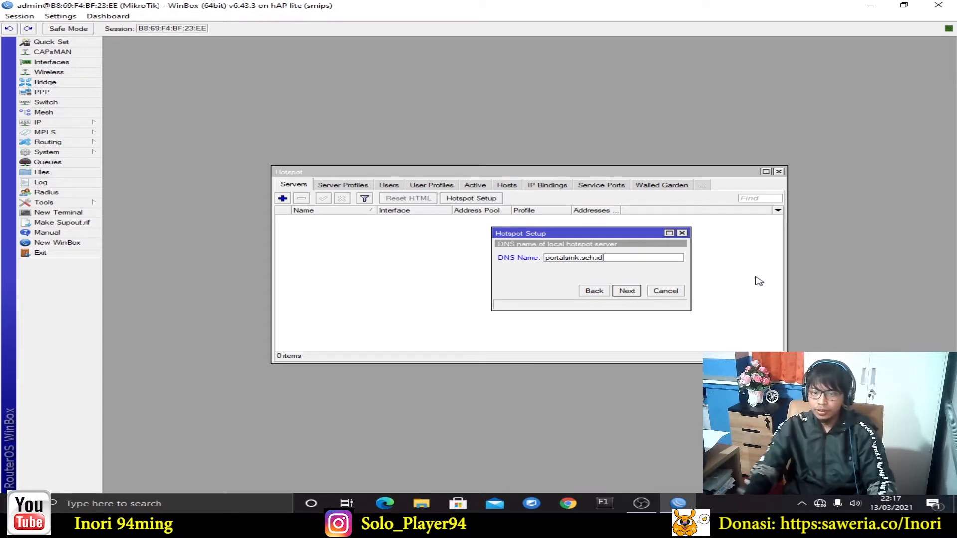
click(628, 292)
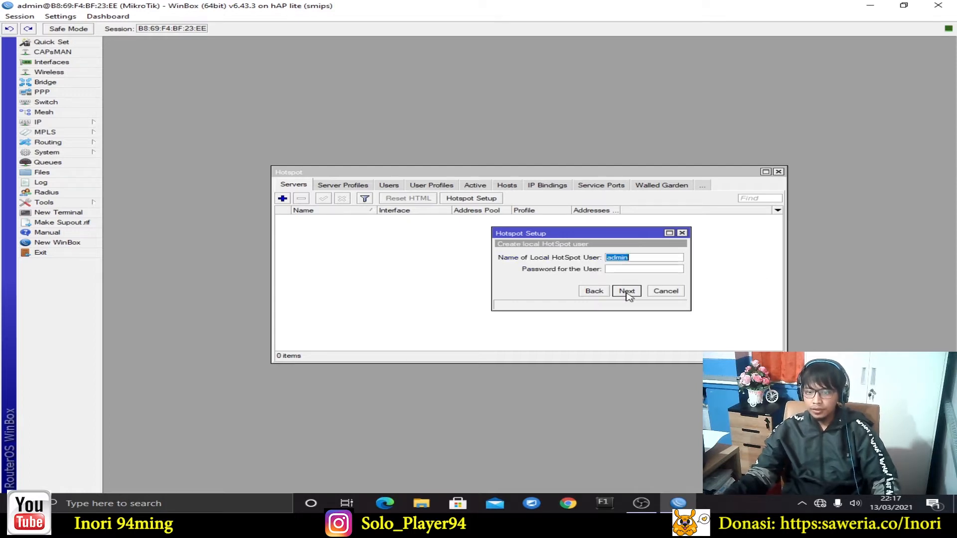
click(634, 269)
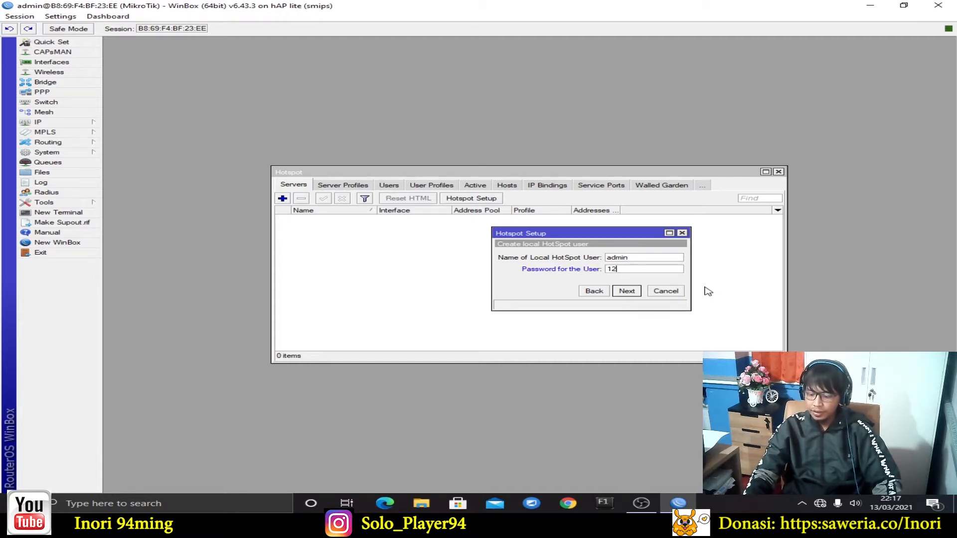
click(636, 294)
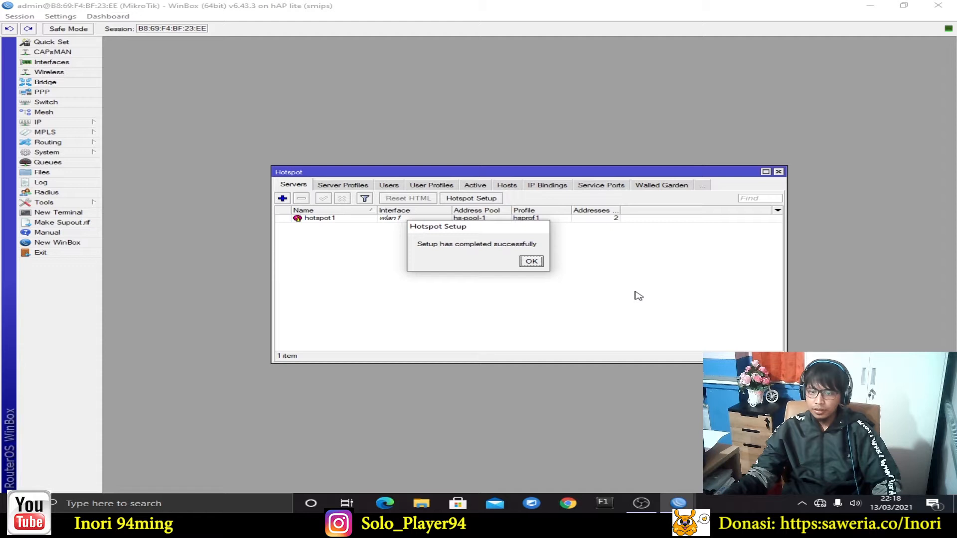
Dismiss the hotspot setup completion message and close the Hotspot window
click(530, 261)
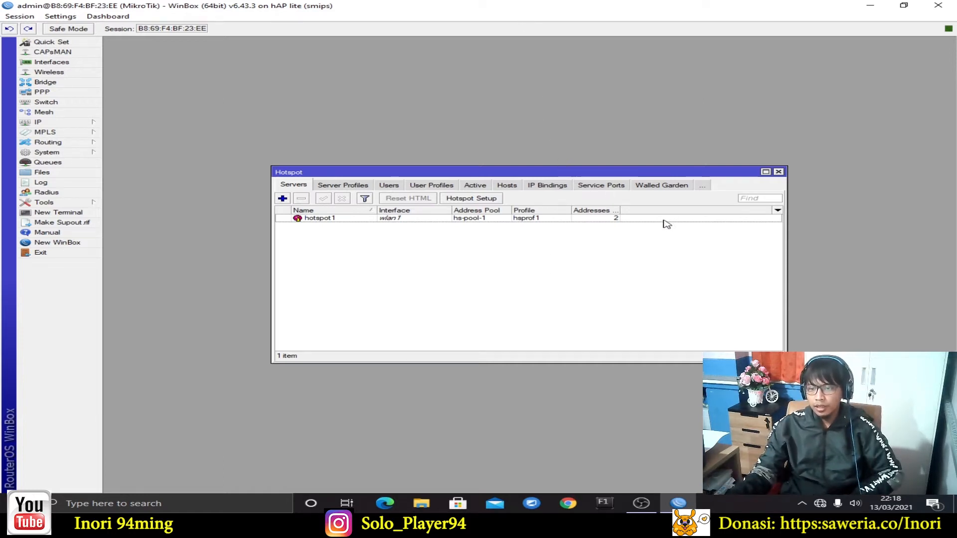
drag(700, 172, 695, 153)
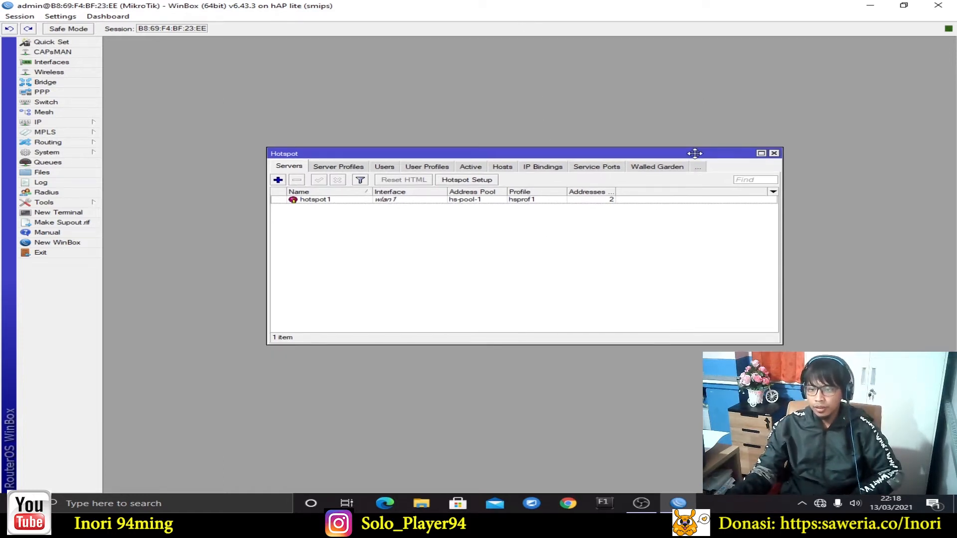
click(774, 153)
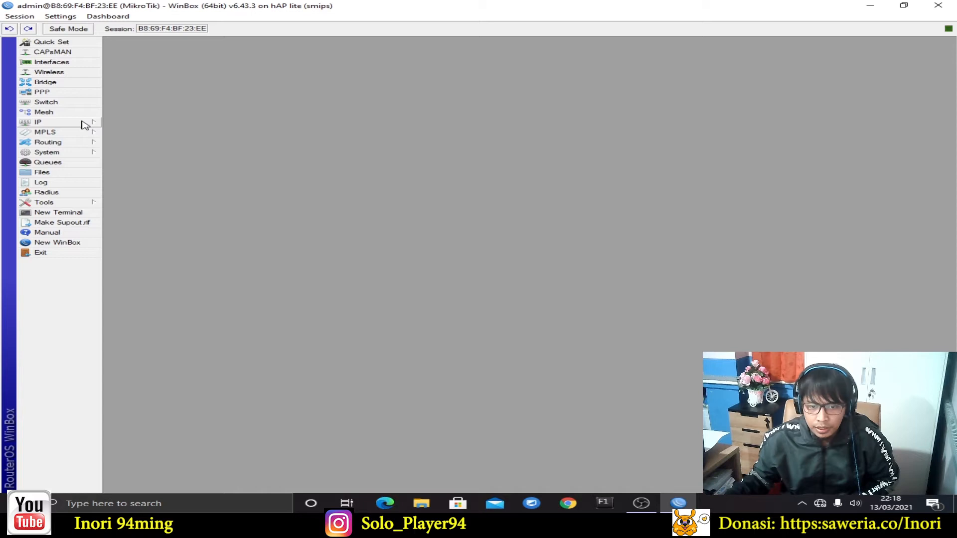
Open wlan1's interface properties from the Wireless list and allow the PC to be discoverable
click(80, 74)
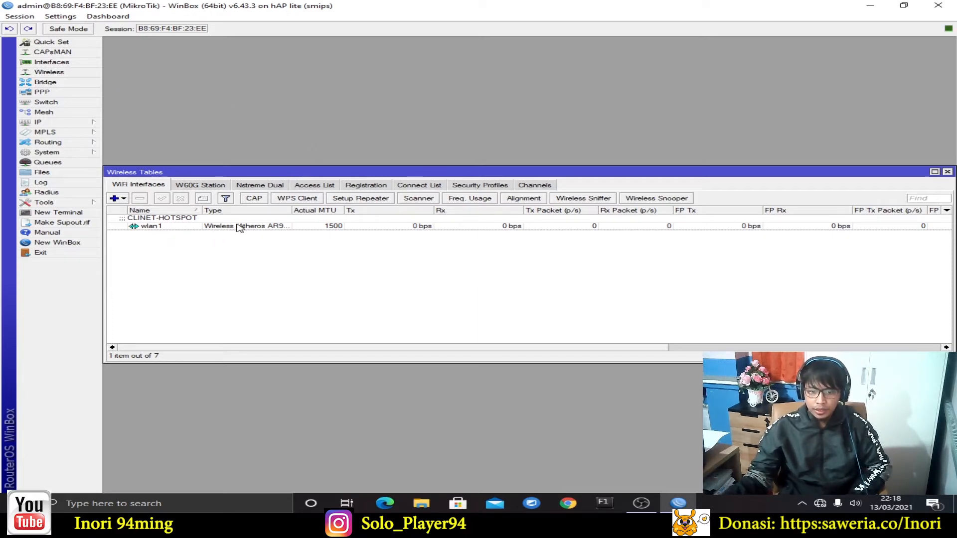
click(243, 227)
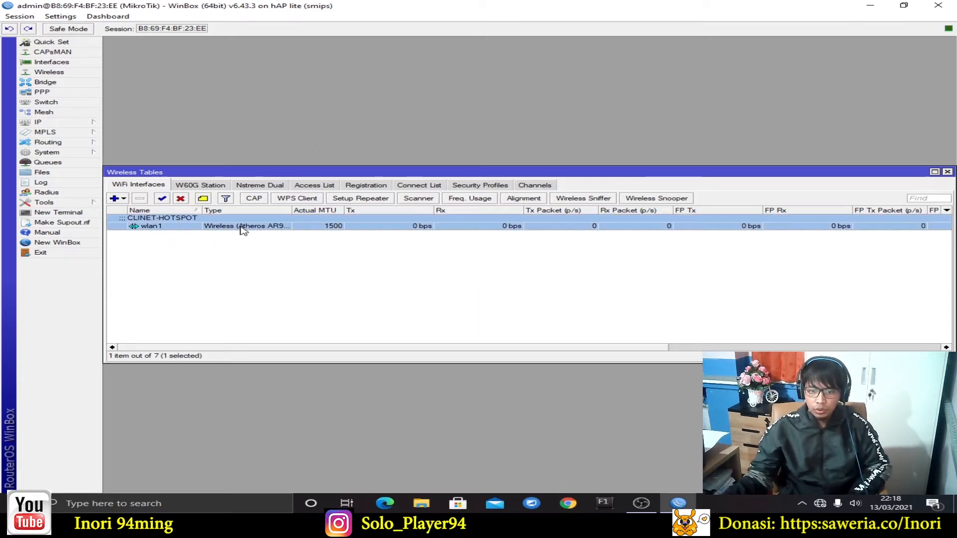
double_click(240, 228)
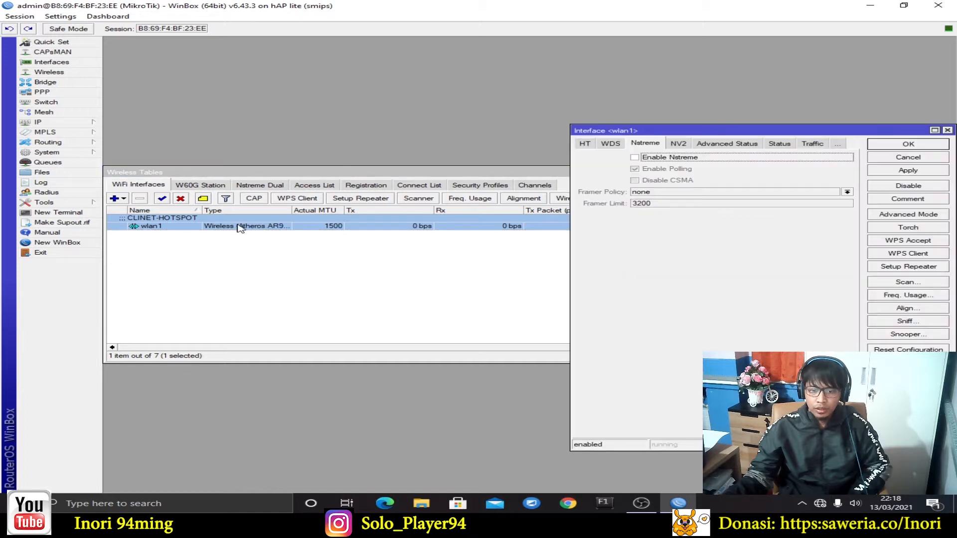
drag(813, 133, 504, 91)
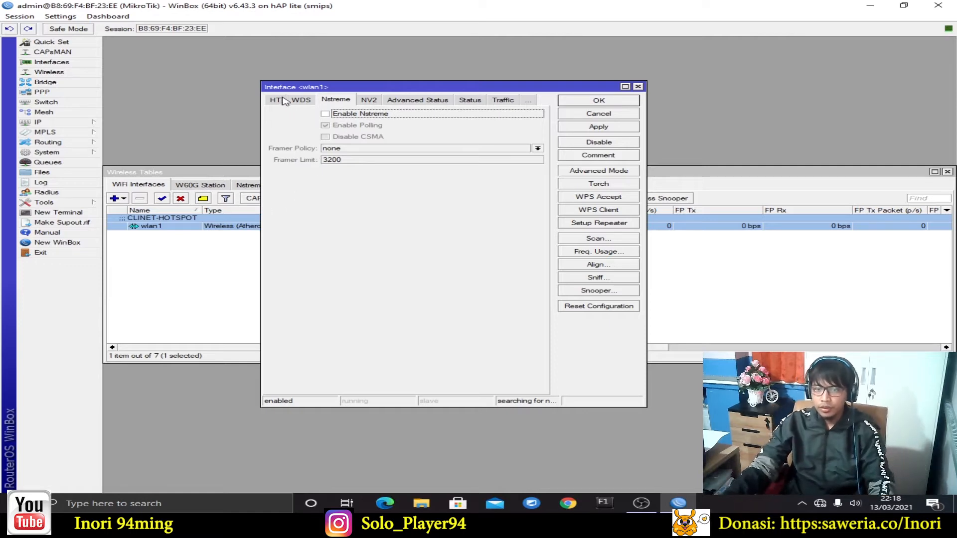
click(527, 101)
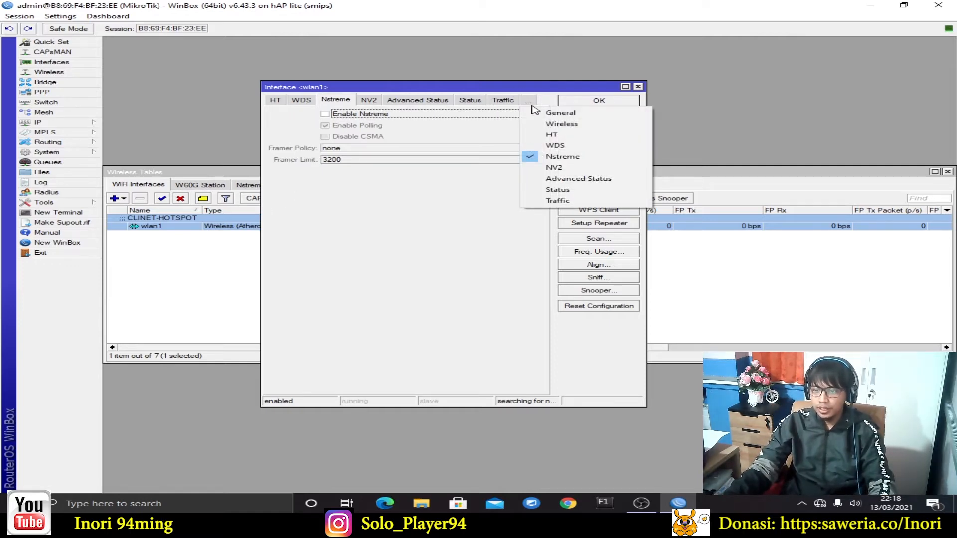
click(530, 101)
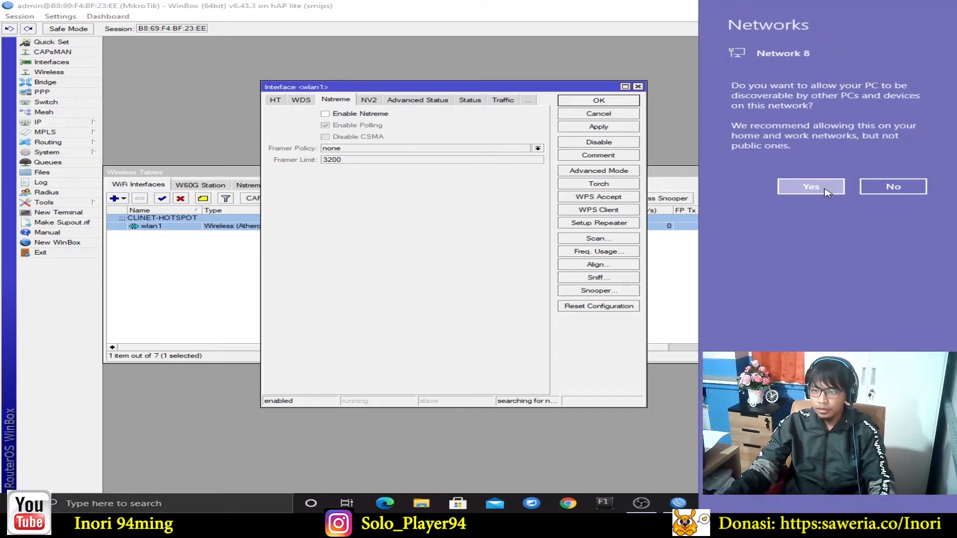
click(826, 191)
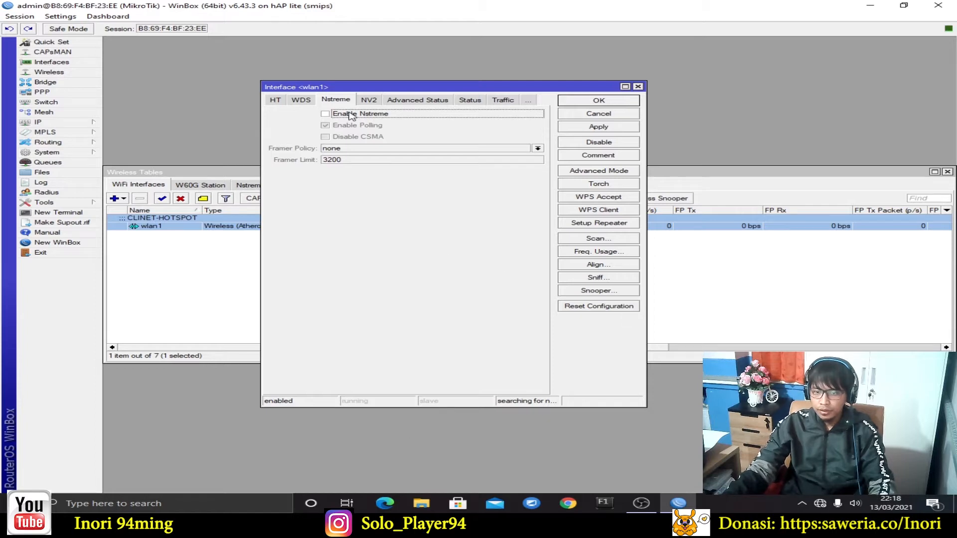
click(188, 509)
Run ipconfig in Command Prompt to confirm the PC's address 142.168.11.254 and gateway 142.168.11.1
text(cmd)
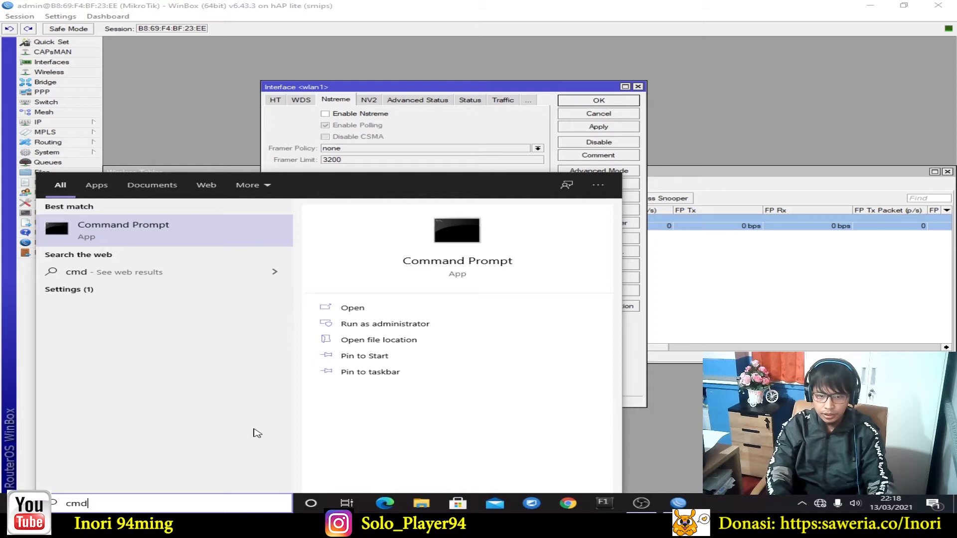
key(Return)
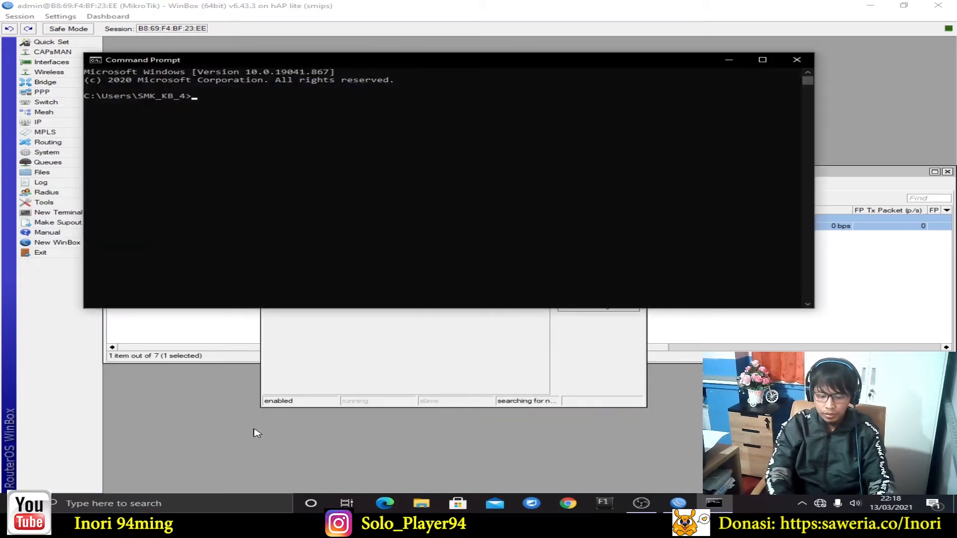
text(ipconfig)
key(Return)
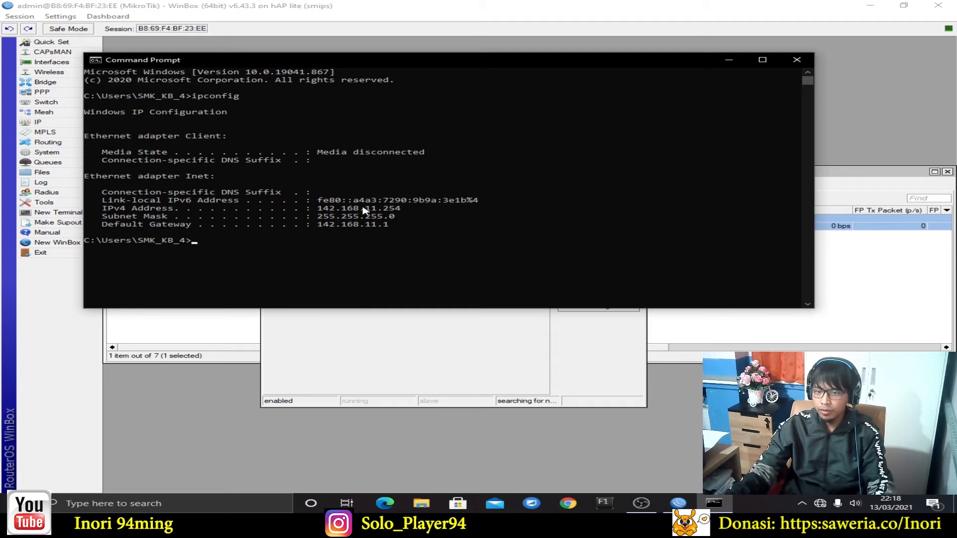
click(797, 59)
drag(596, 89, 613, 75)
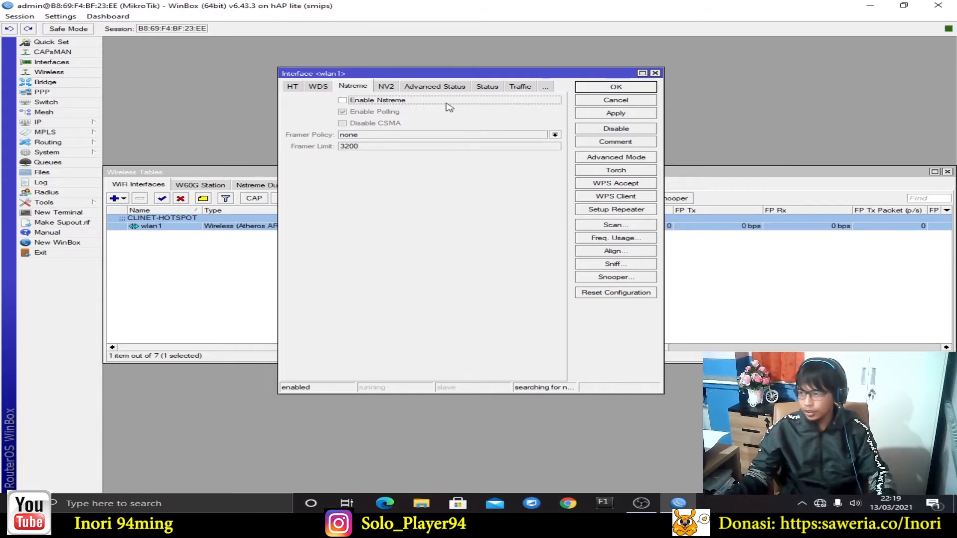
Reopen wlan1's interface settings from the Wireless Tables list
drag(470, 75, 469, 66)
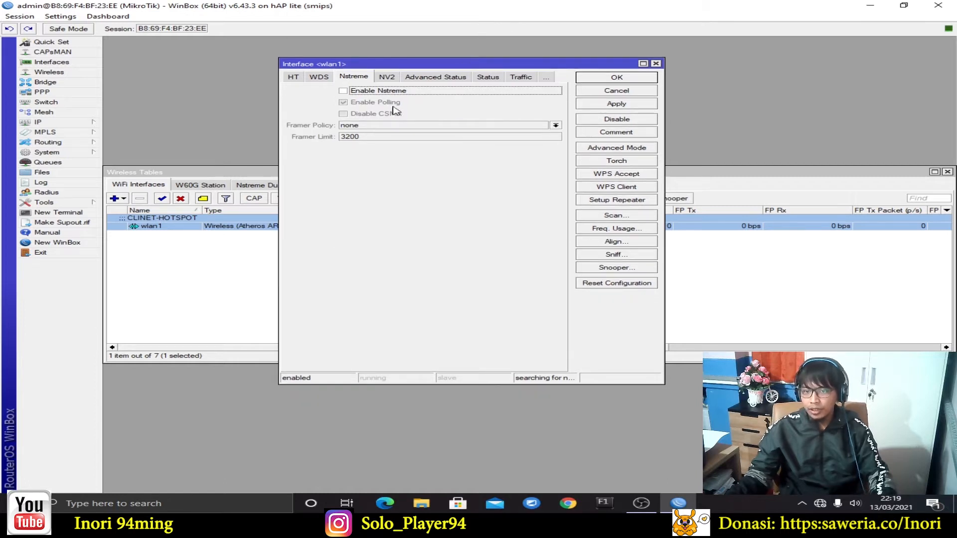
click(655, 64)
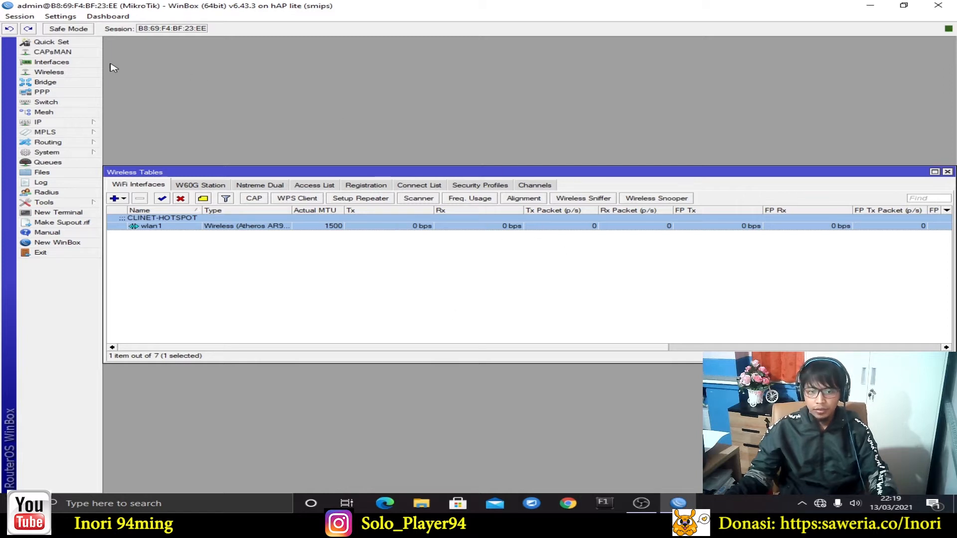
drag(285, 174, 285, 154)
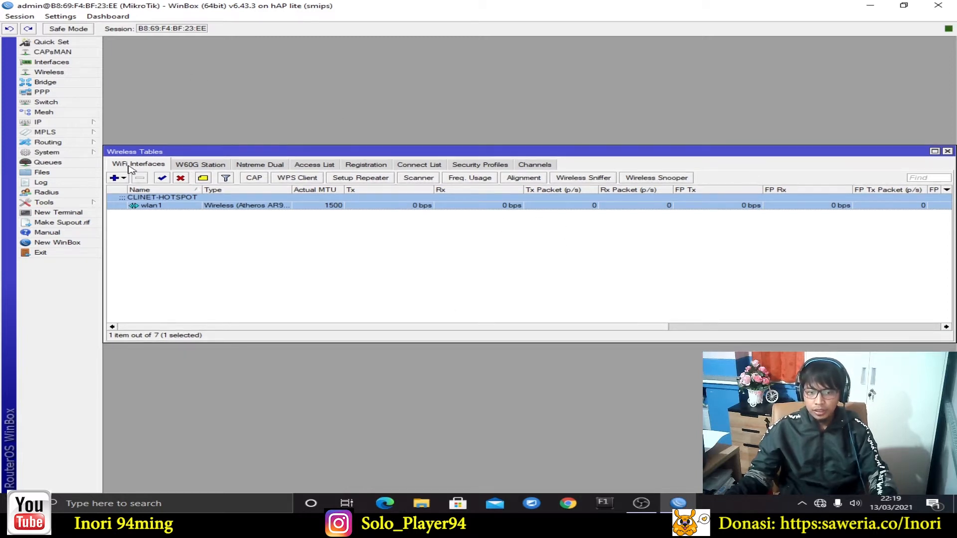
double_click(181, 207)
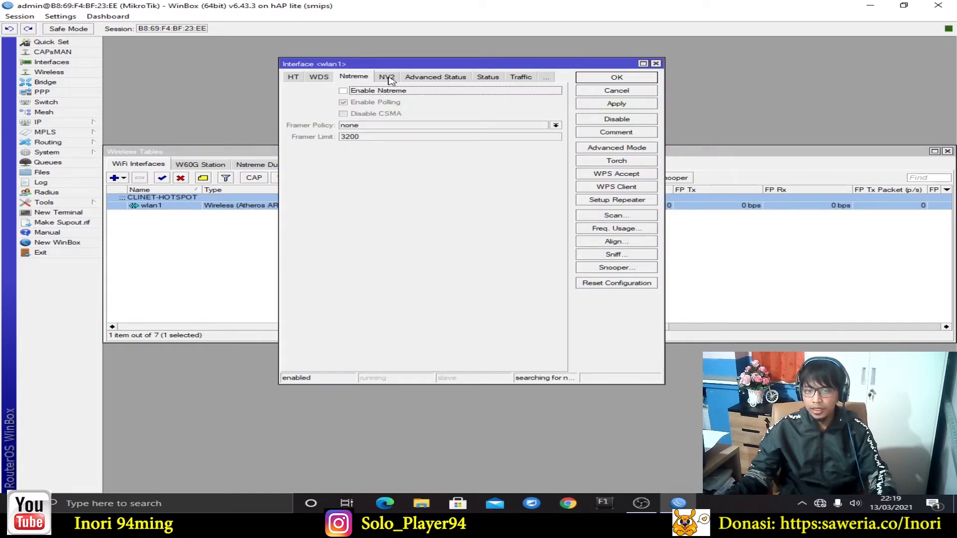
click(548, 79)
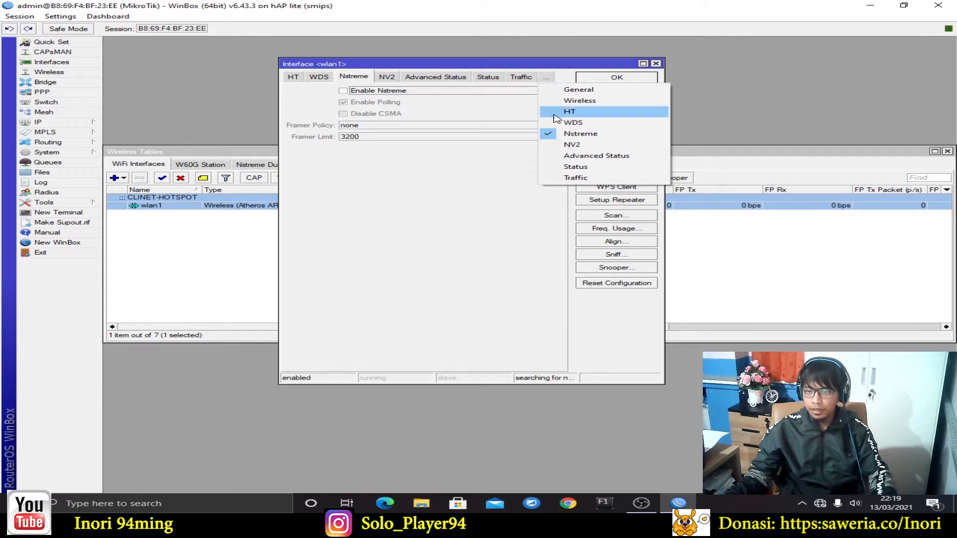
click(584, 92)
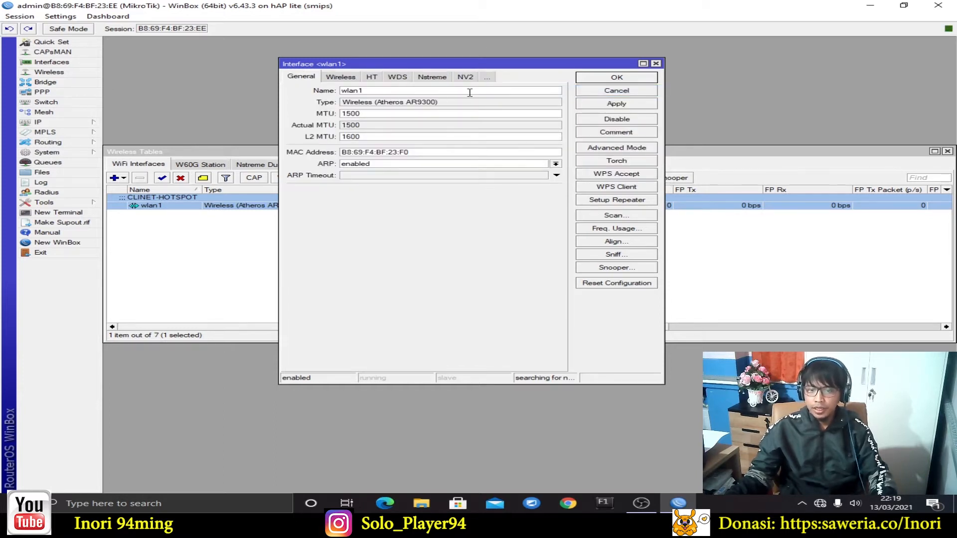
Set wlan1's wireless mode to ap bridge and change its SSID from MikroTik to UKK_109
click(344, 79)
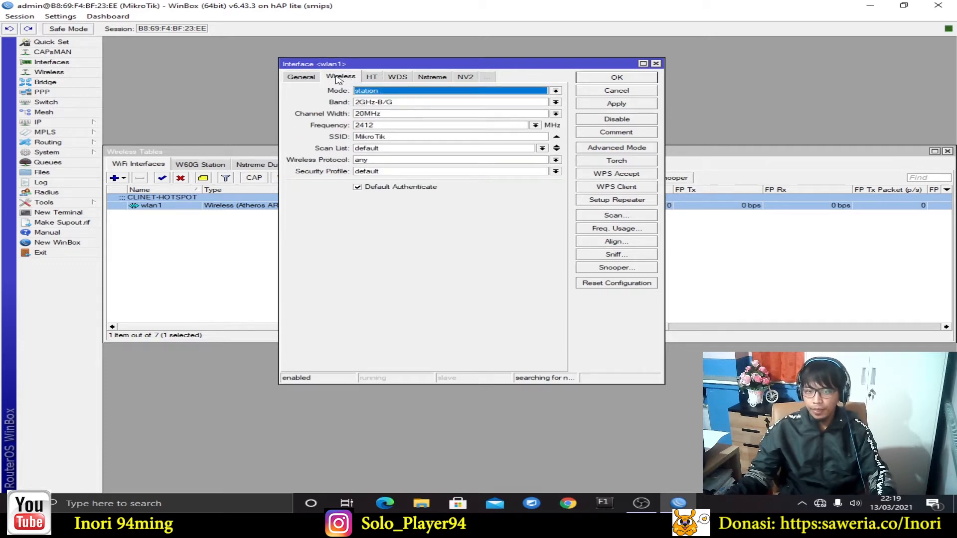
click(555, 91)
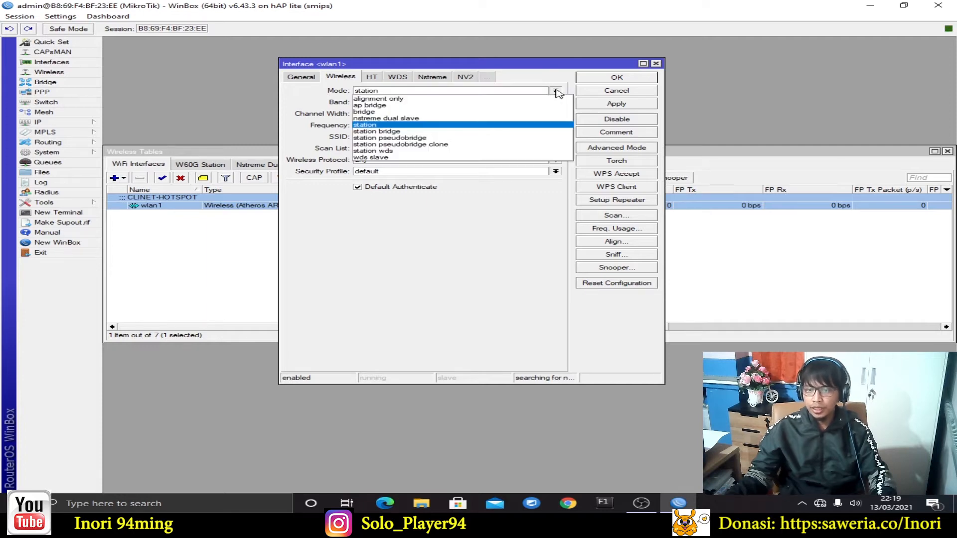
click(462, 106)
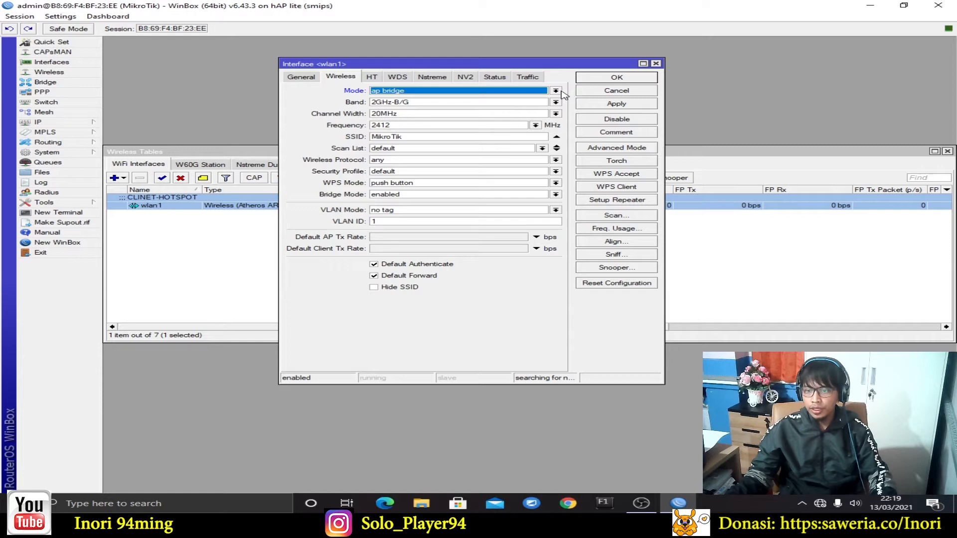
click(428, 136)
drag(463, 139, 299, 138)
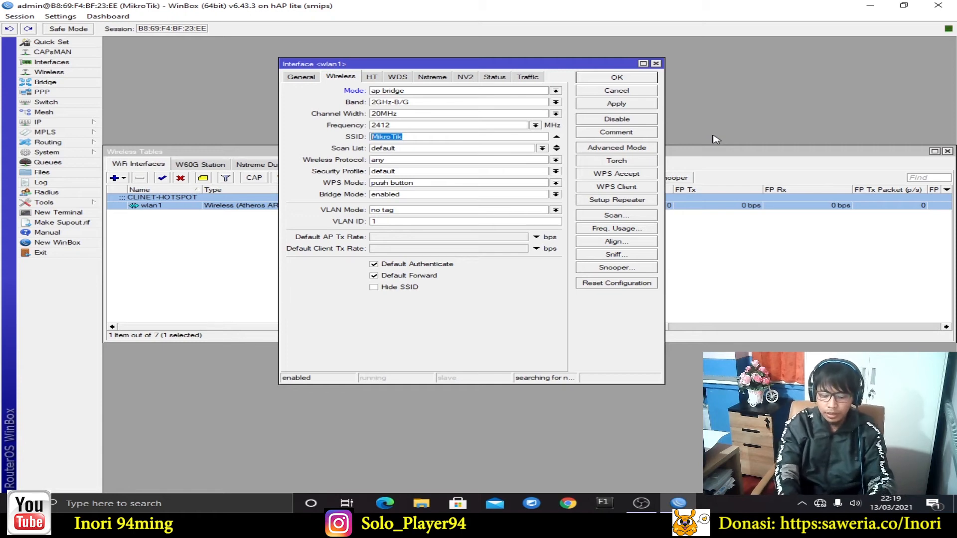
key(BackSpace)
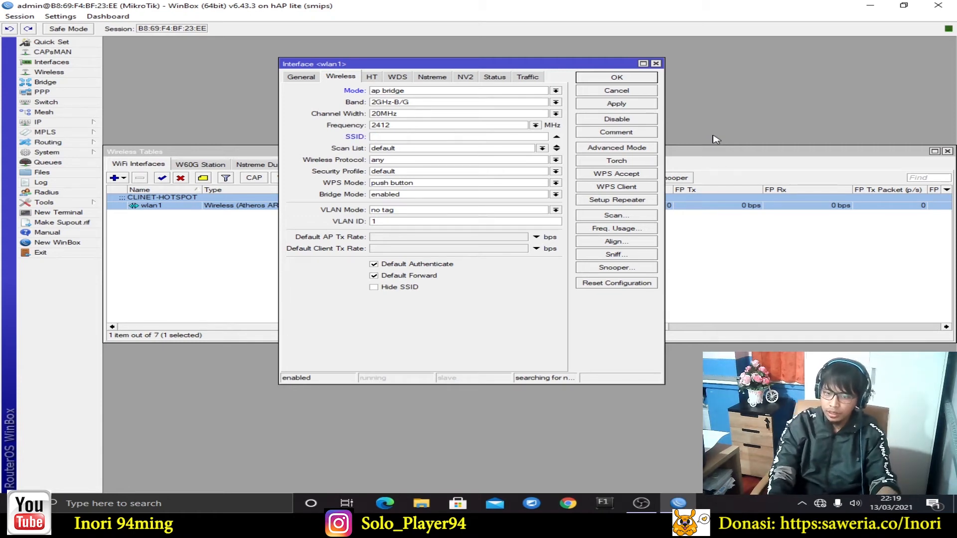
text(U)
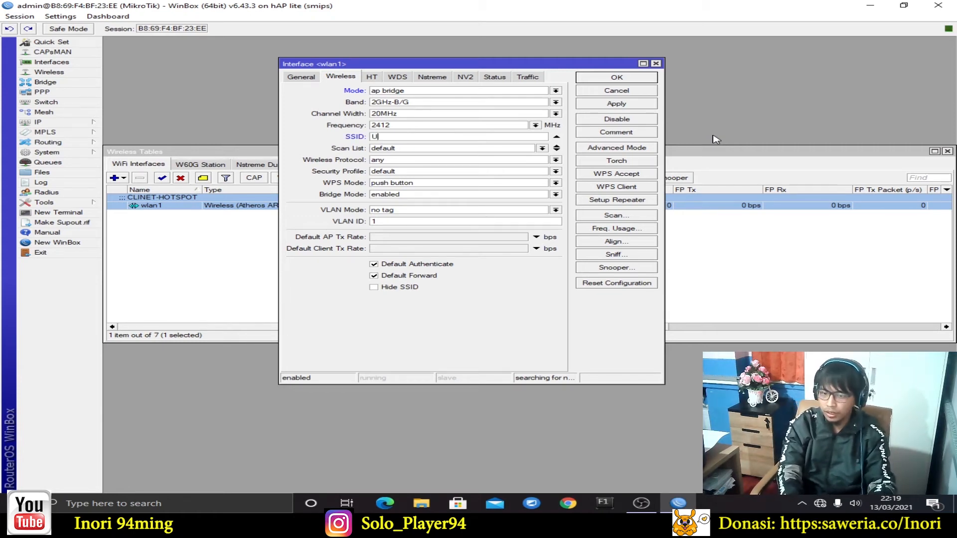
text(KK_109)
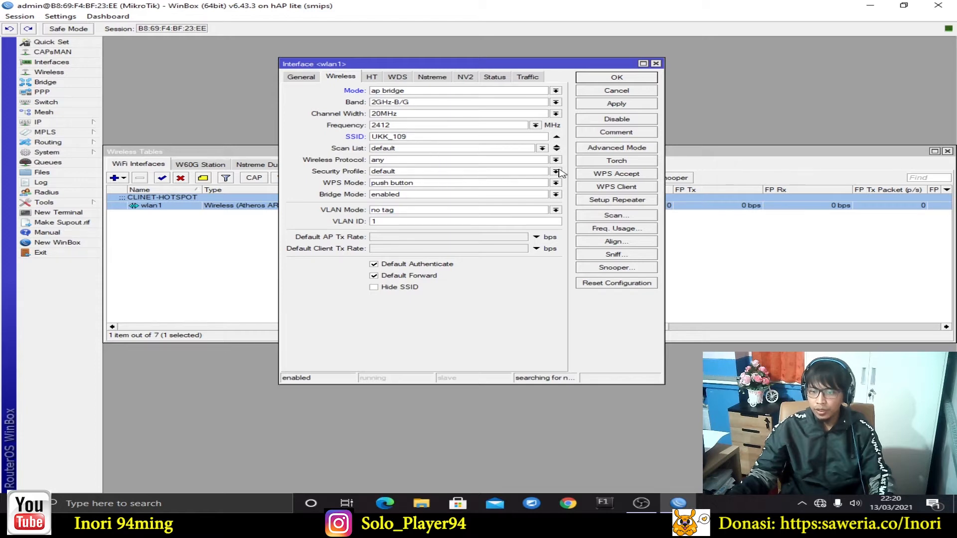
Keep wlan1's default security profile and save its ap bridge and UKK_109 settings
click(518, 173)
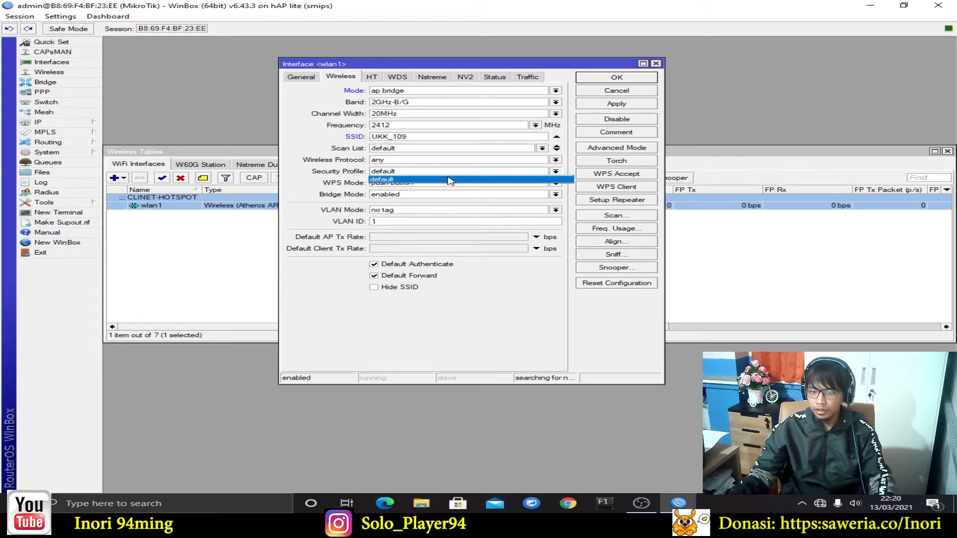
click(516, 172)
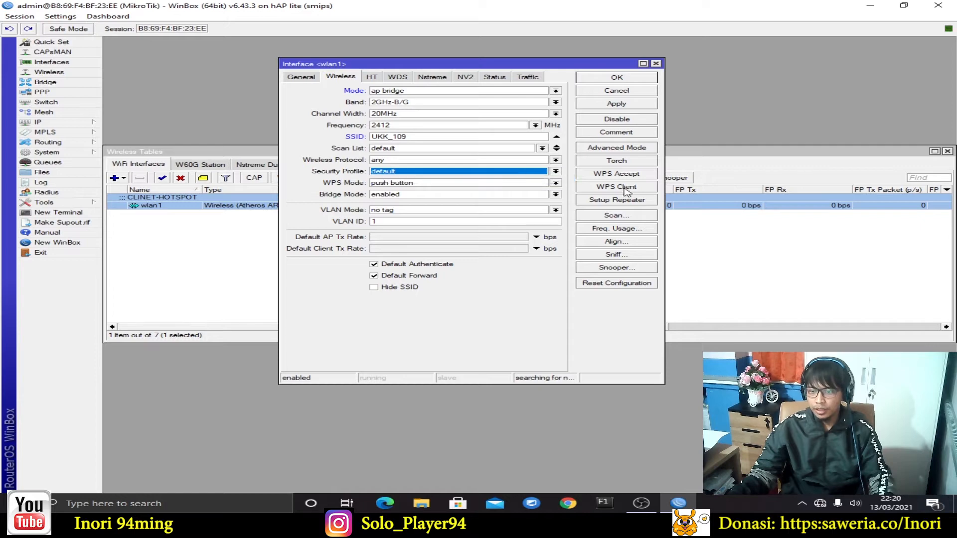
drag(550, 76, 653, 89)
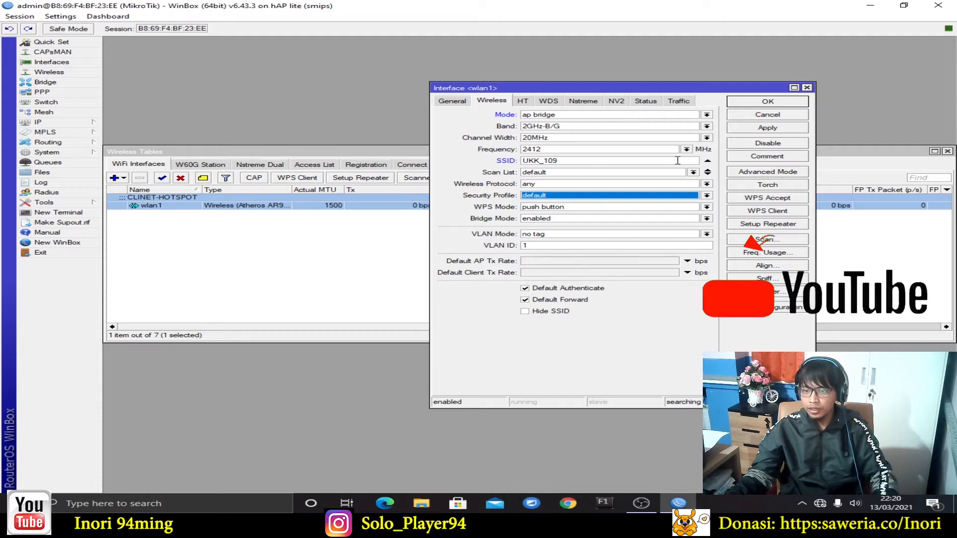
click(768, 128)
click(767, 102)
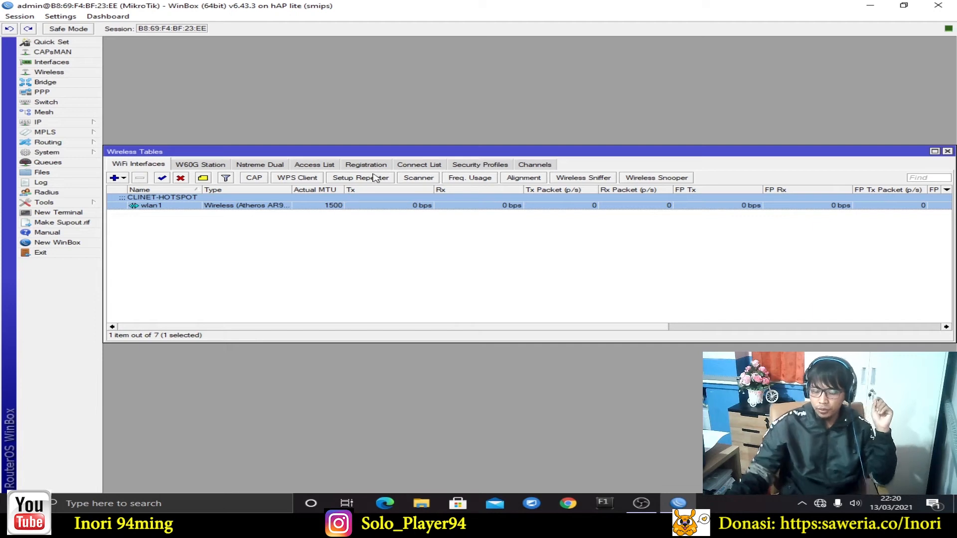
Create a new security profile named passwordwifi with WPA/WPA2 EAP authentication enabled
click(476, 170)
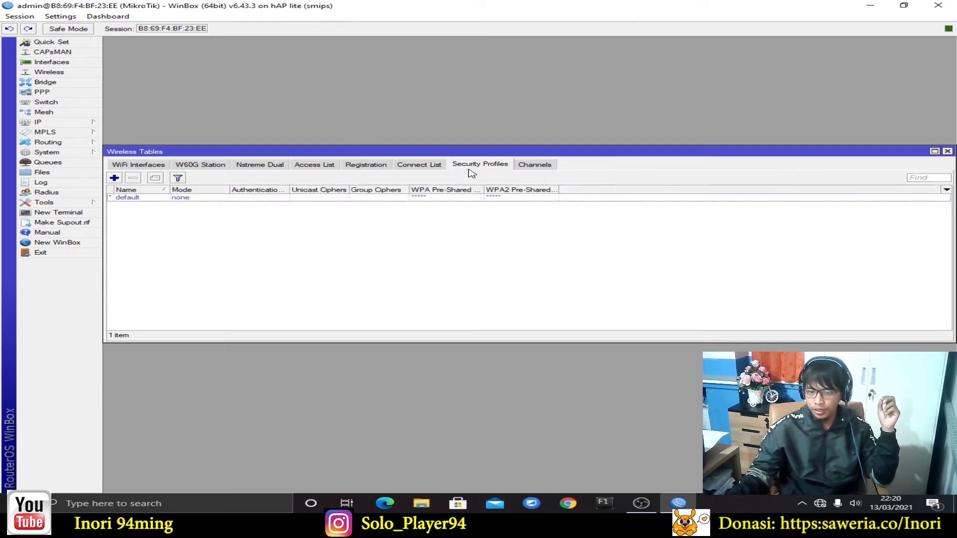
click(115, 178)
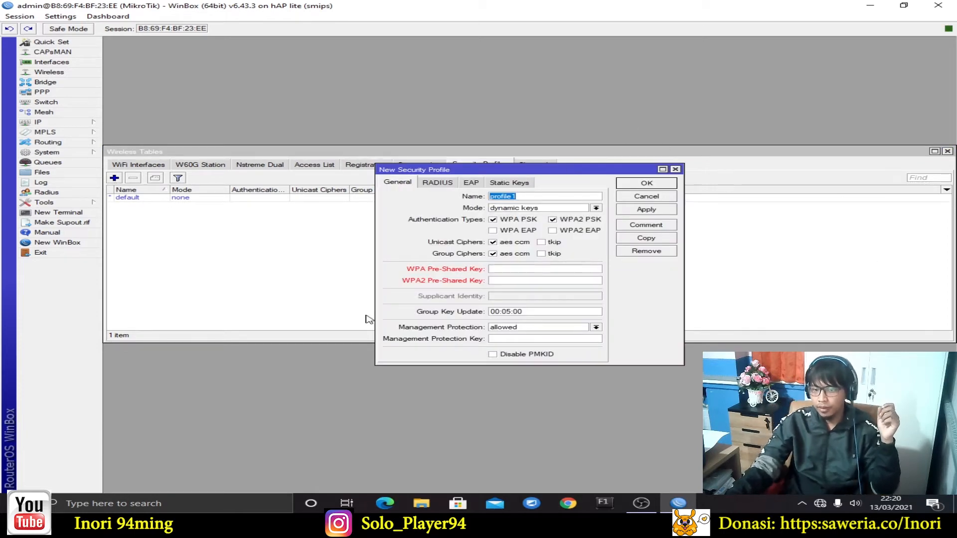
click(676, 169)
click(114, 179)
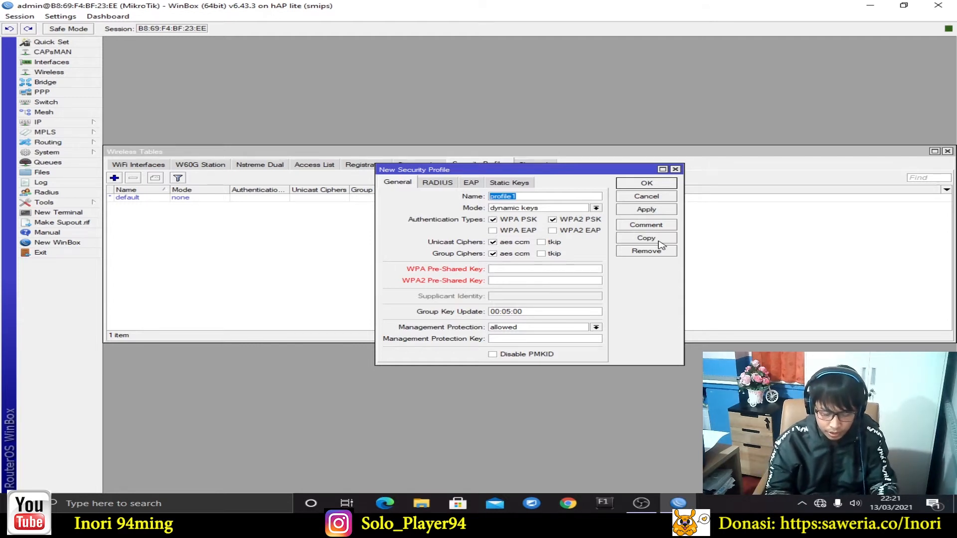
text(passwordwi)
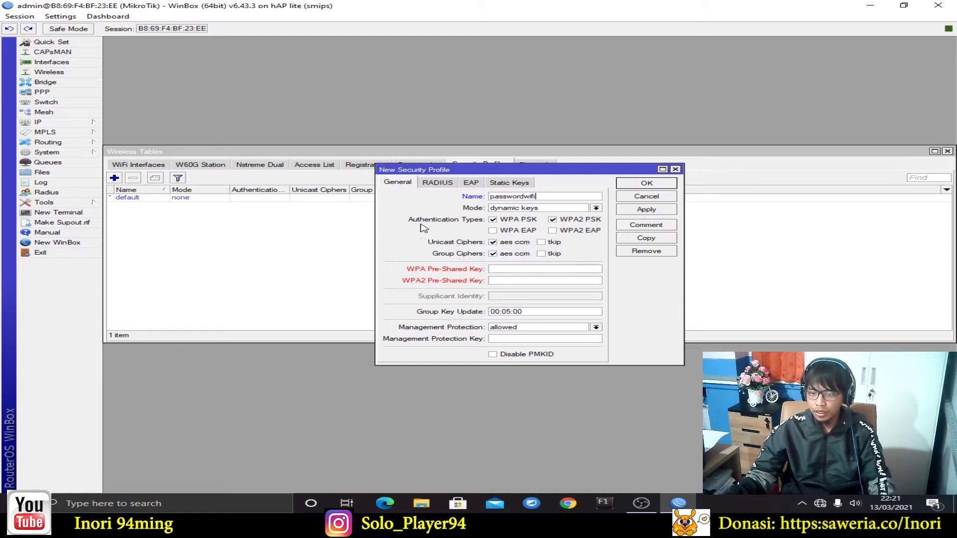
click(552, 231)
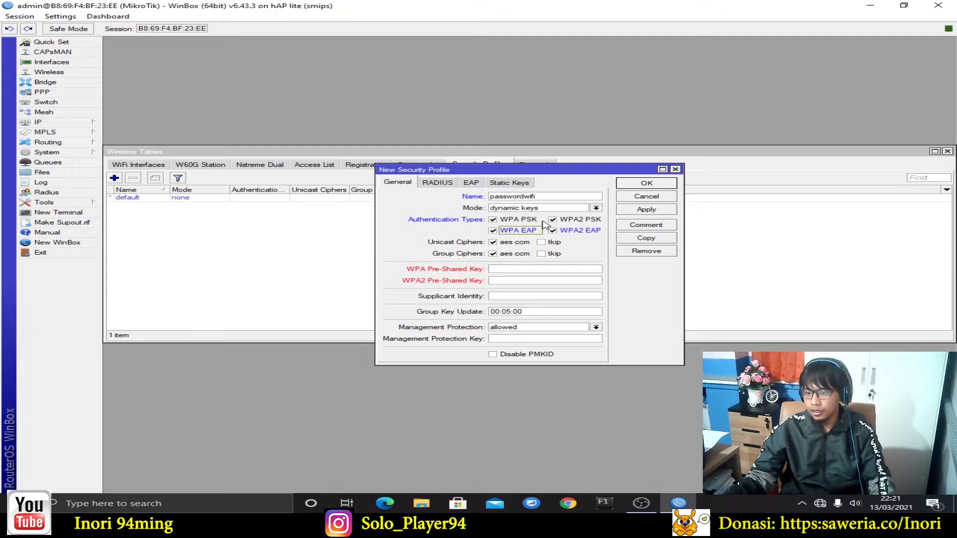
Enter the WPA and WPA2 pre-shared keys and save the passwordwifi profile
click(501, 270)
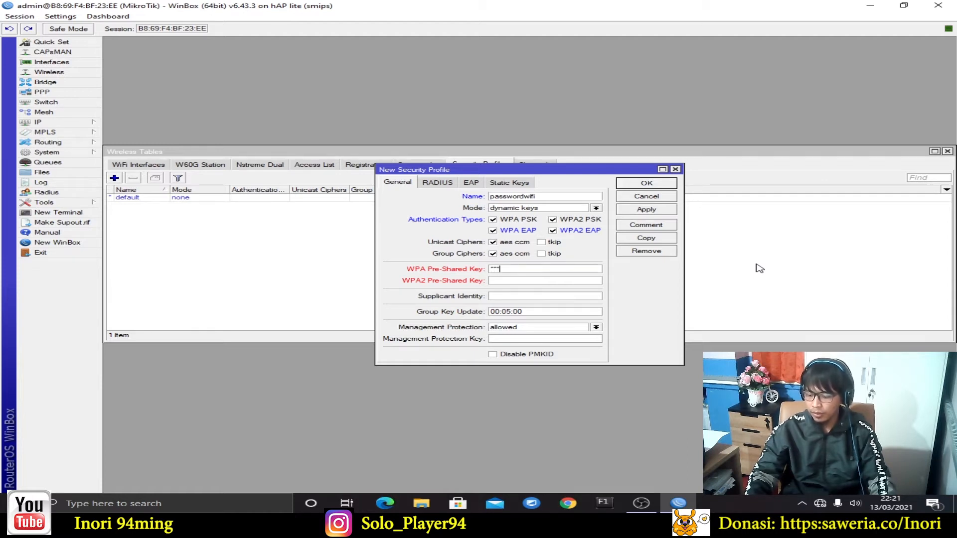
text(78)
click(587, 280)
text(12345678)
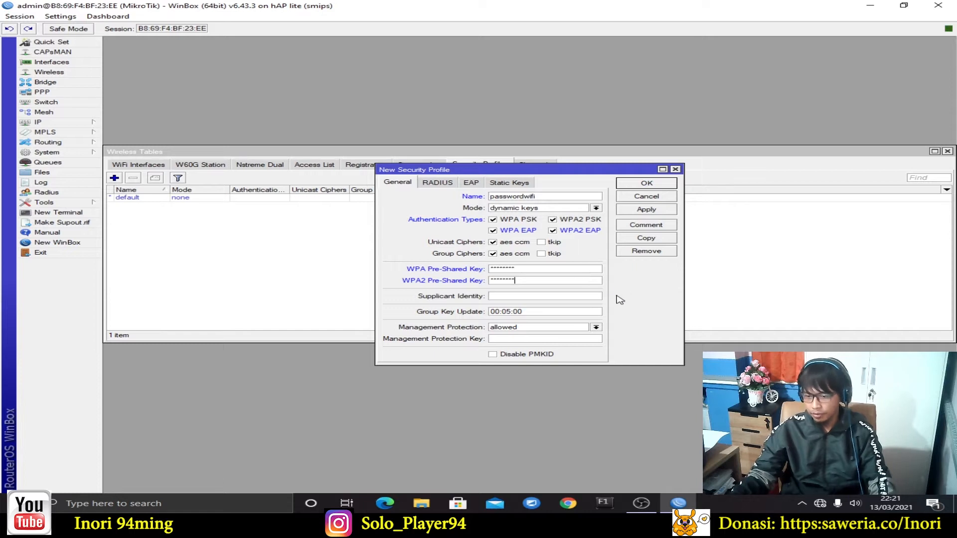
click(637, 212)
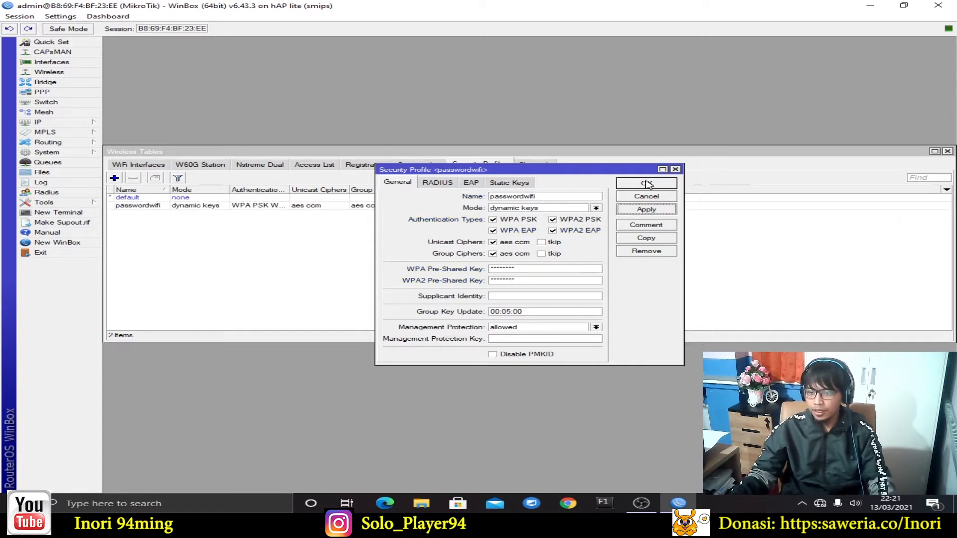
click(646, 185)
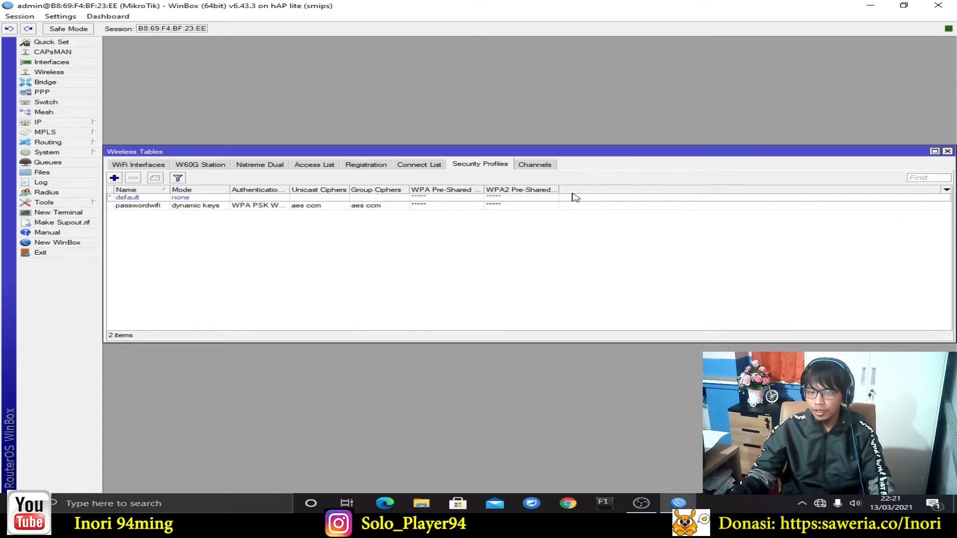
click(293, 206)
Reopen wlan1's settings, check the UKK_109 SSID, and switch its security profile to passwordwifi
click(154, 166)
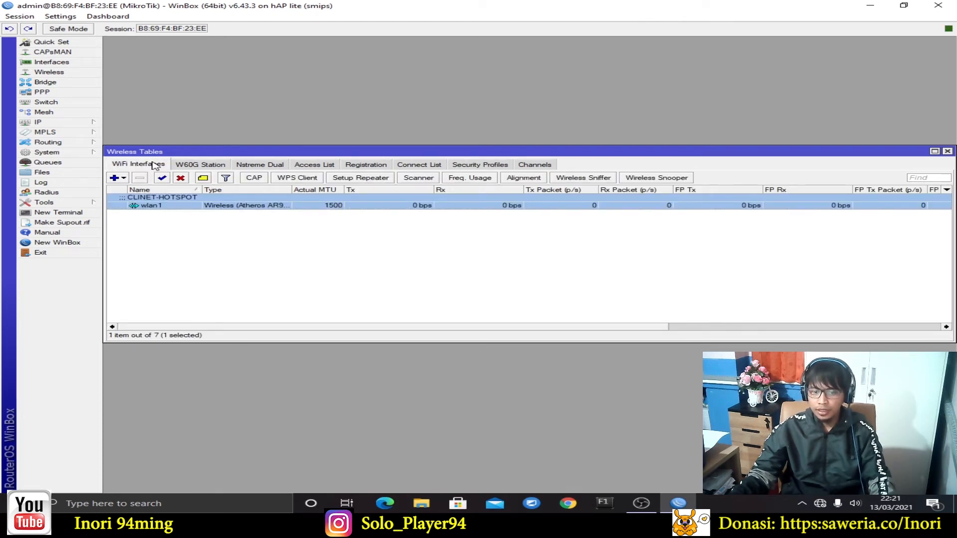
double_click(181, 206)
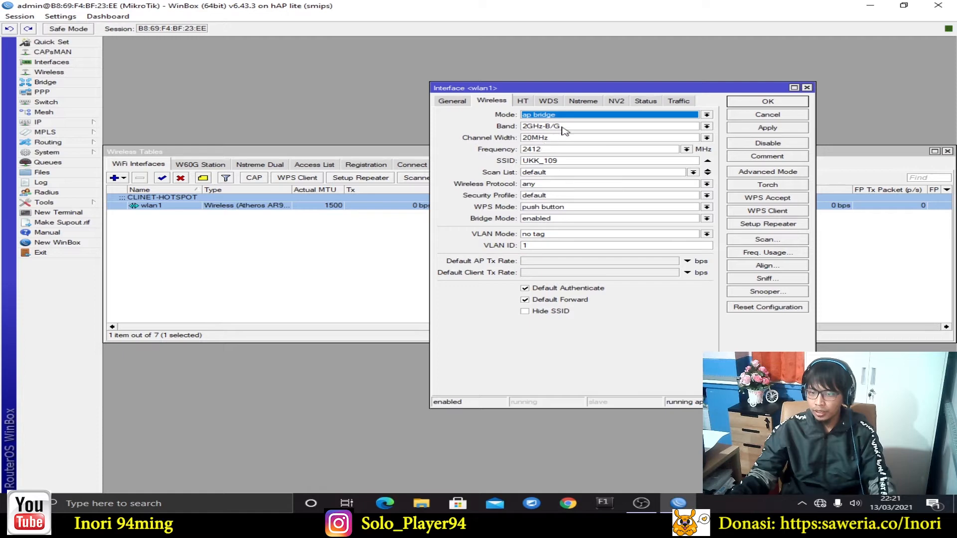
click(577, 163)
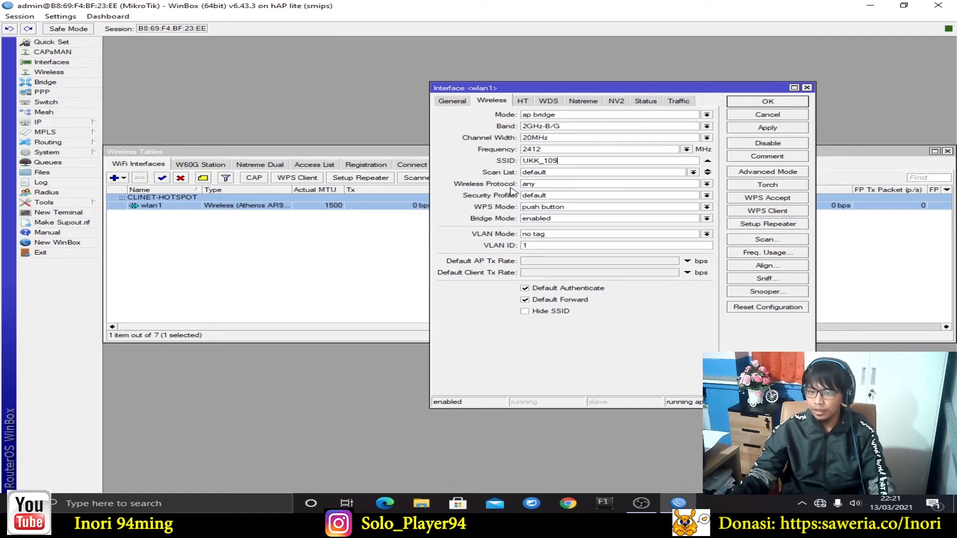
click(706, 196)
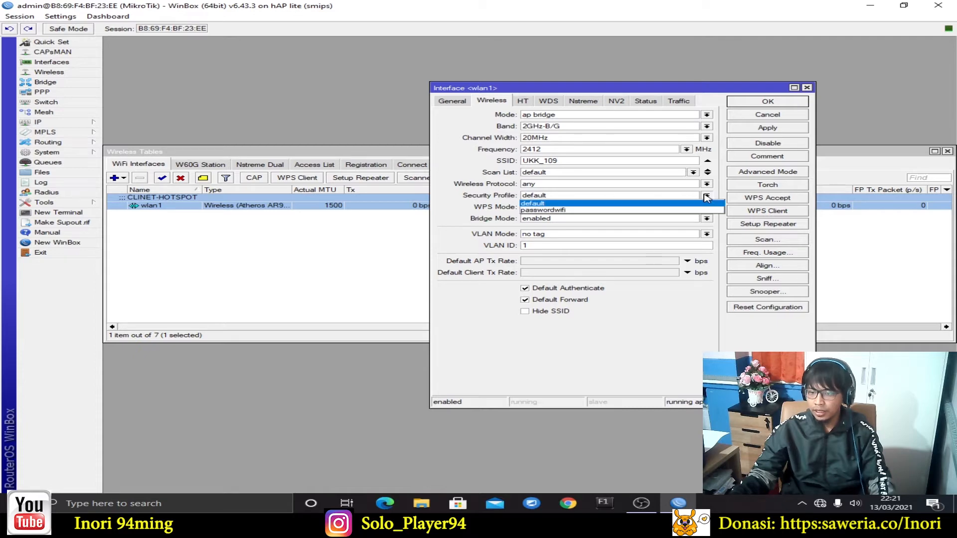
click(561, 209)
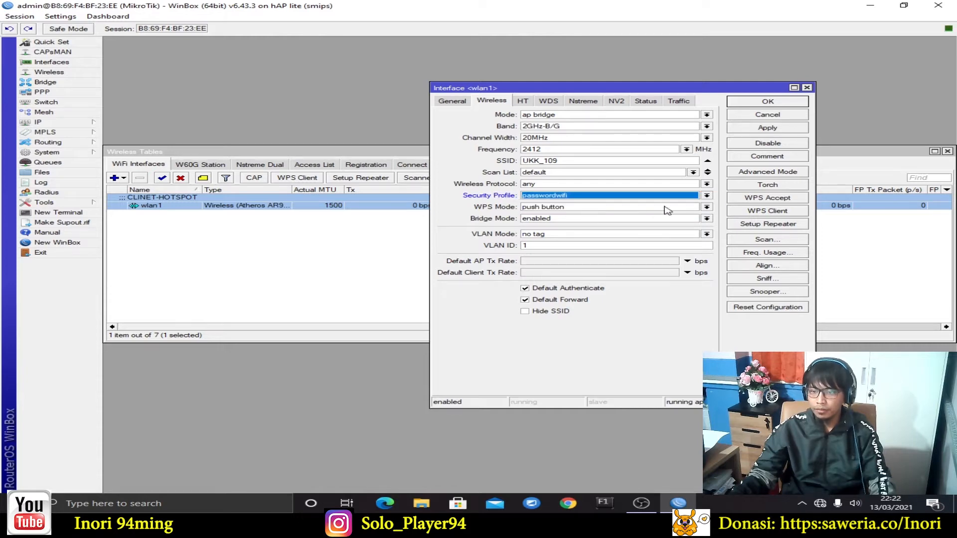
click(800, 131)
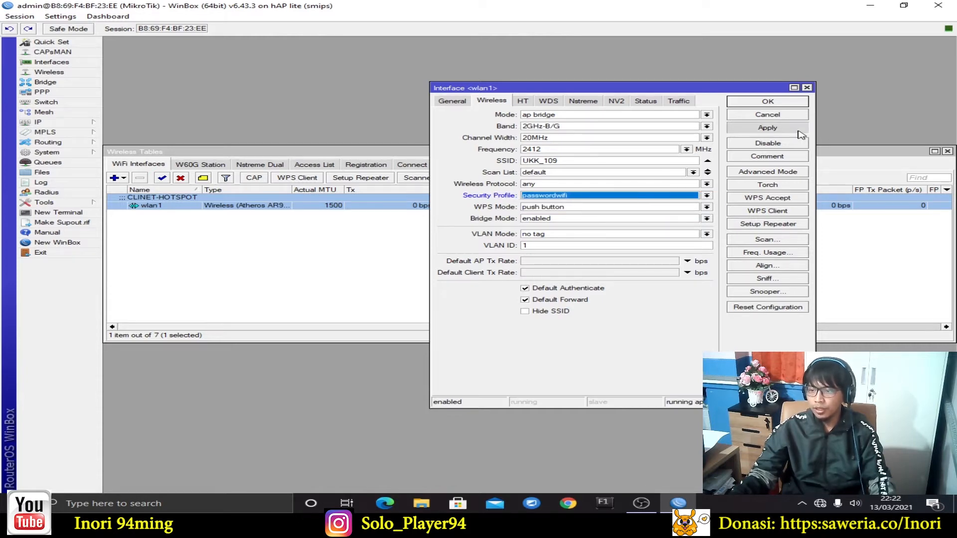
click(789, 109)
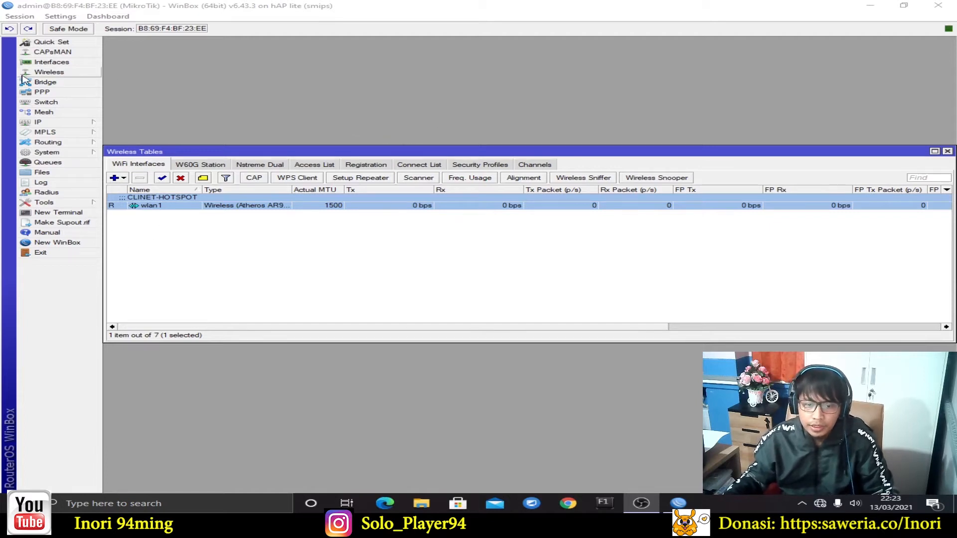
Open IP > Hotspot on the User Profiles list and start a new hotspot user profile
click(51, 127)
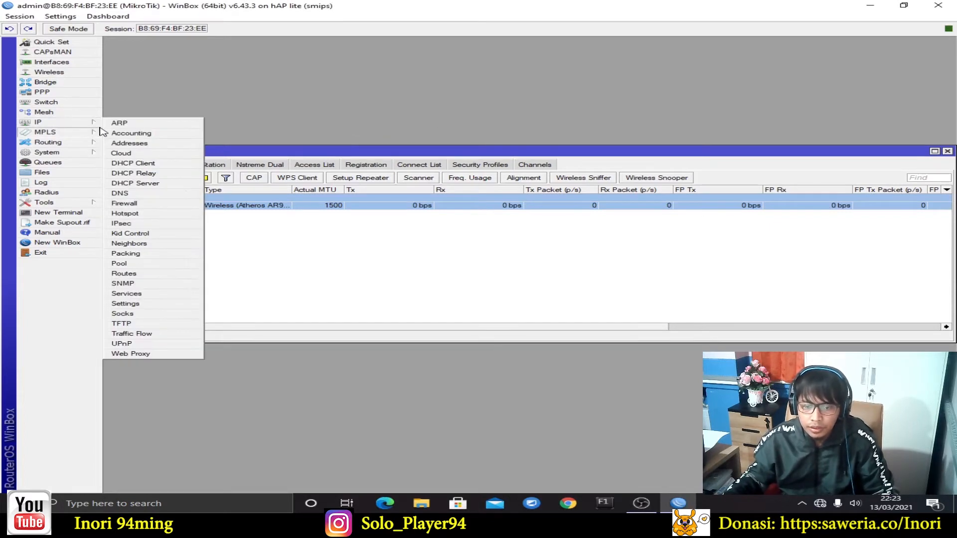
click(53, 132)
click(49, 122)
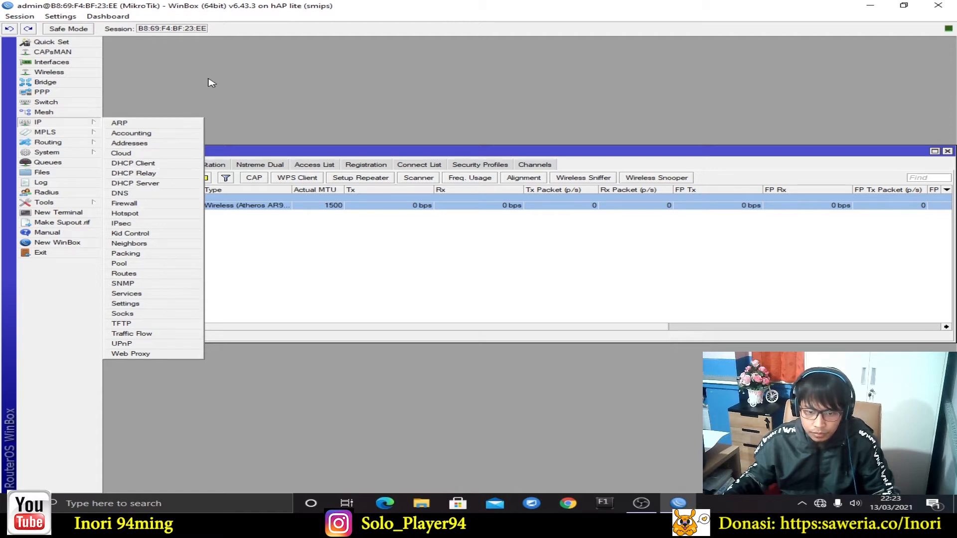
click(146, 214)
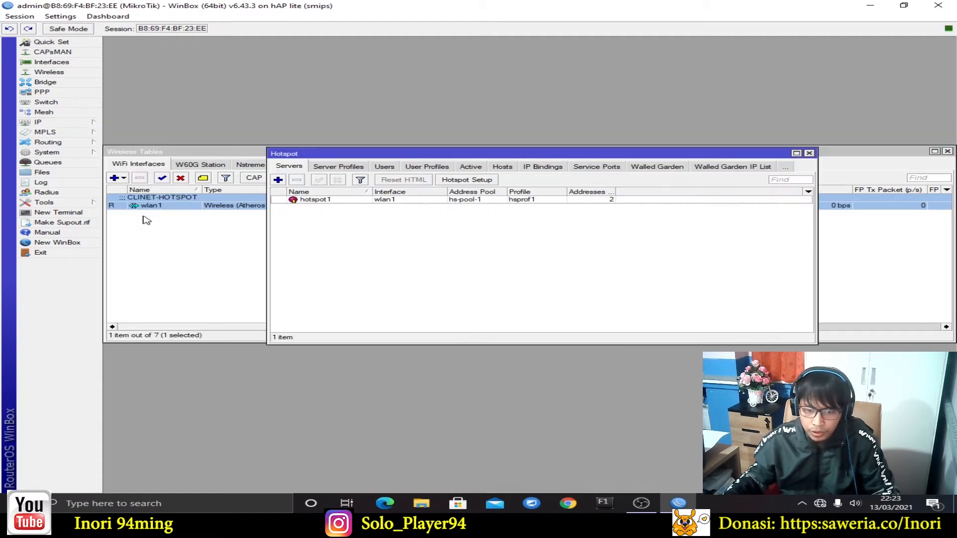
click(445, 169)
drag(442, 171, 391, 136)
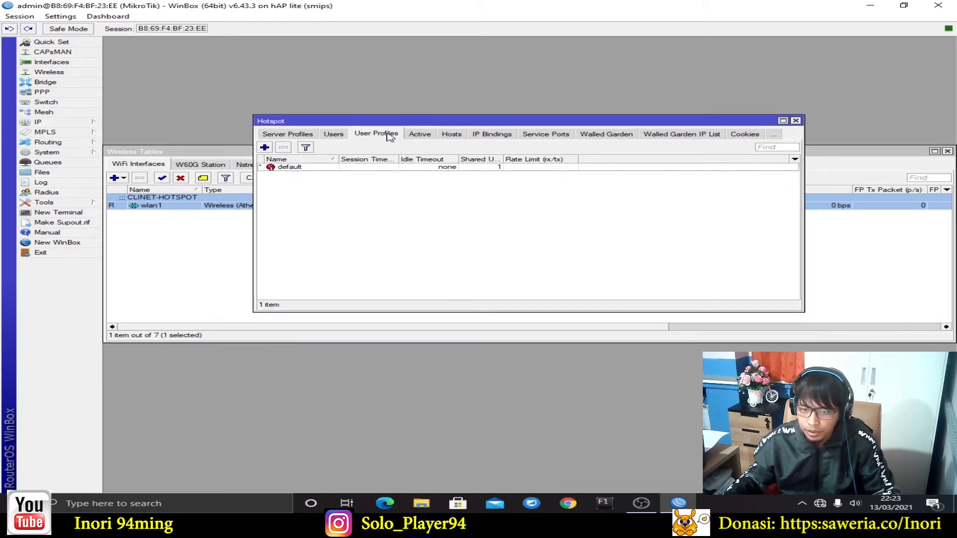
click(463, 169)
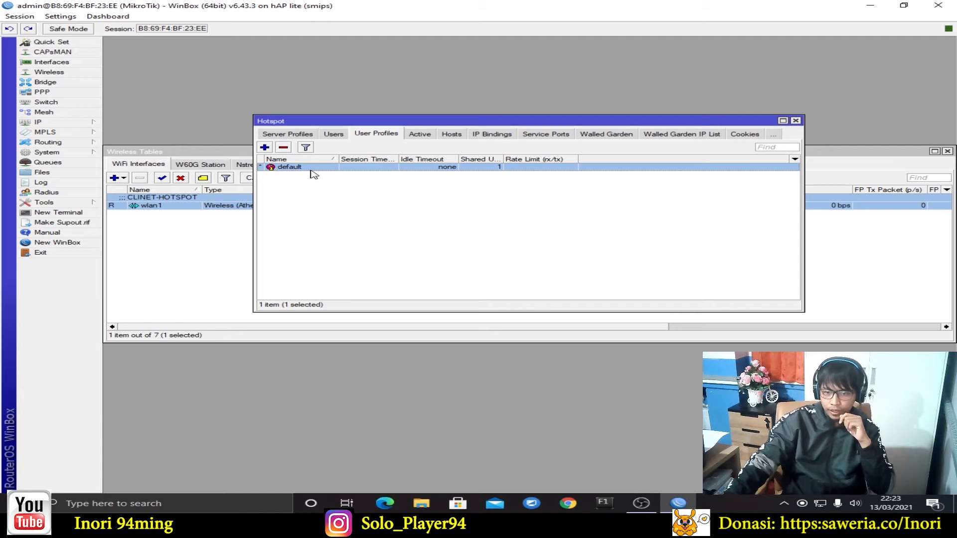
click(327, 184)
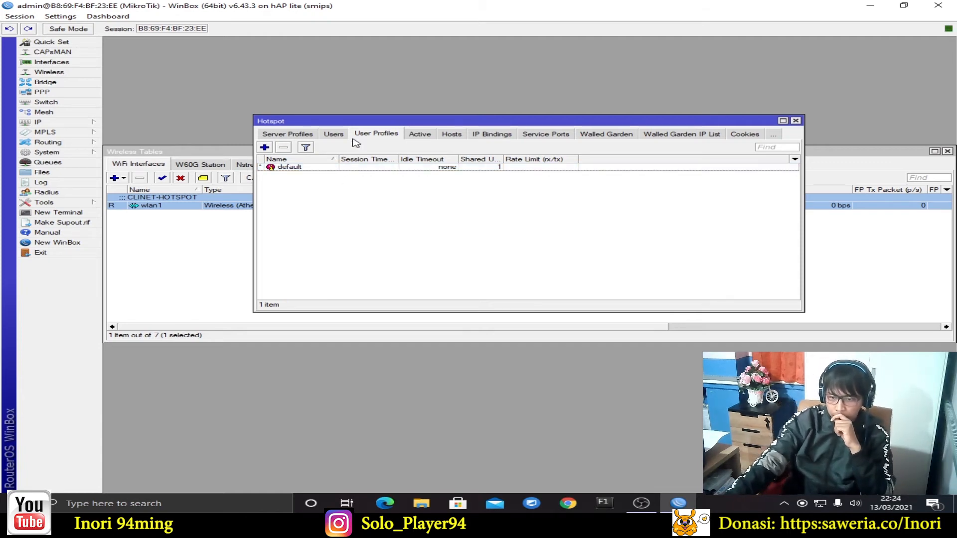
click(264, 148)
Name the new hotspot user profile kepalasekolah
click(497, 167)
double_click(497, 167)
text(i)
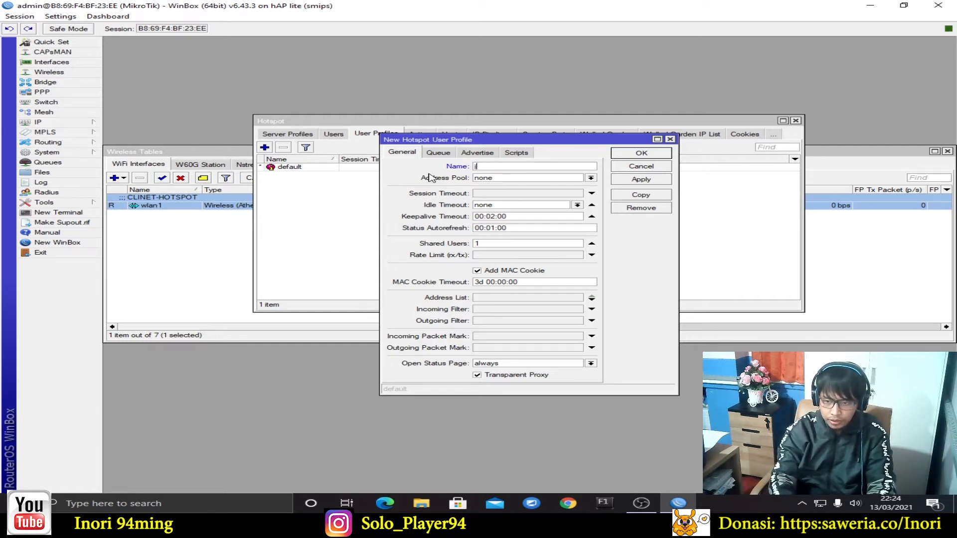
text(epalasekolah)
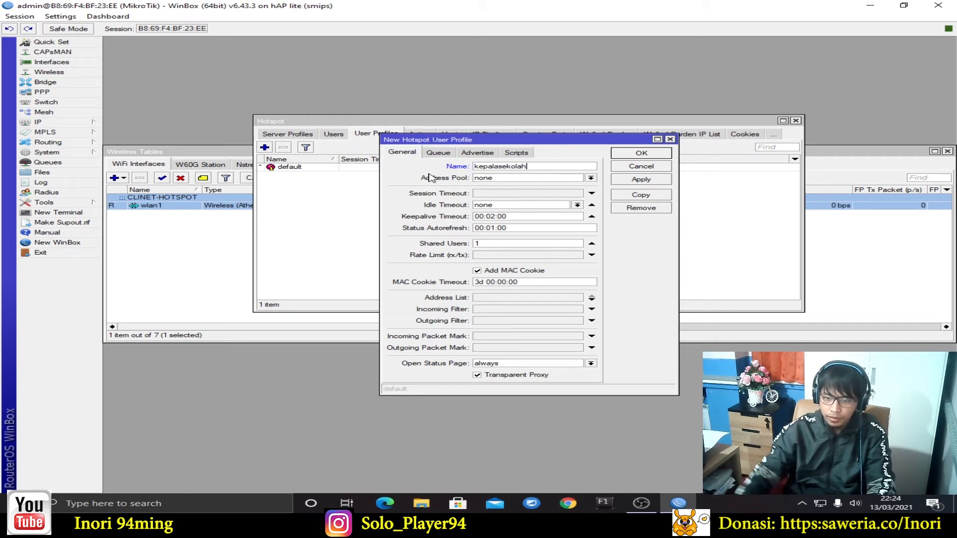
click(519, 179)
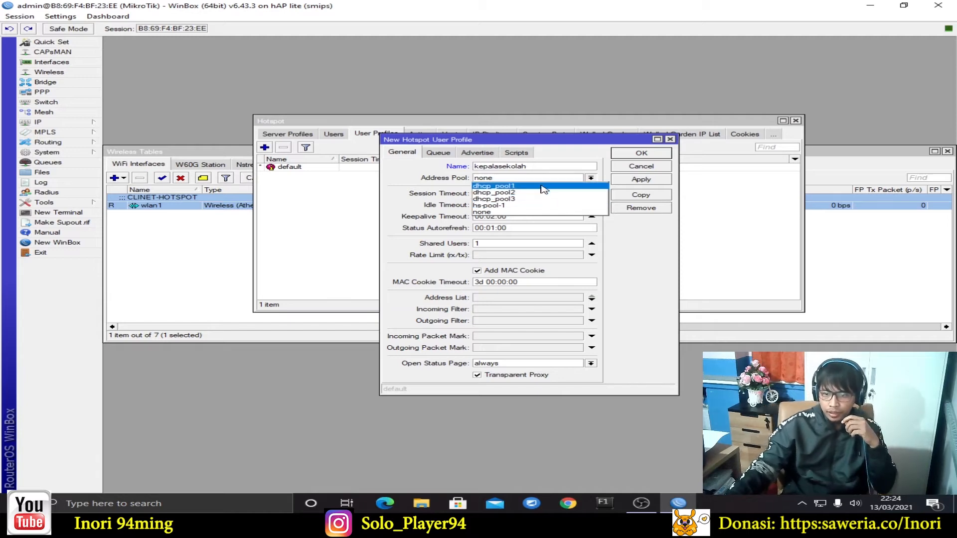
Check in IP > DHCP Server that wlan1 uses hs-pool-1, and rearrange the windows
click(61, 124)
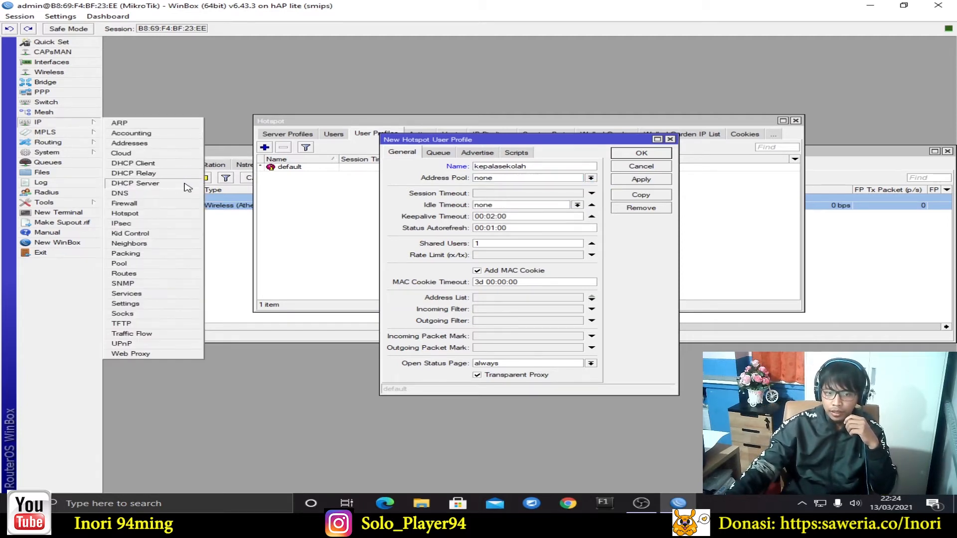
click(184, 183)
drag(457, 112, 666, 44)
click(600, 243)
drag(563, 141, 287, 188)
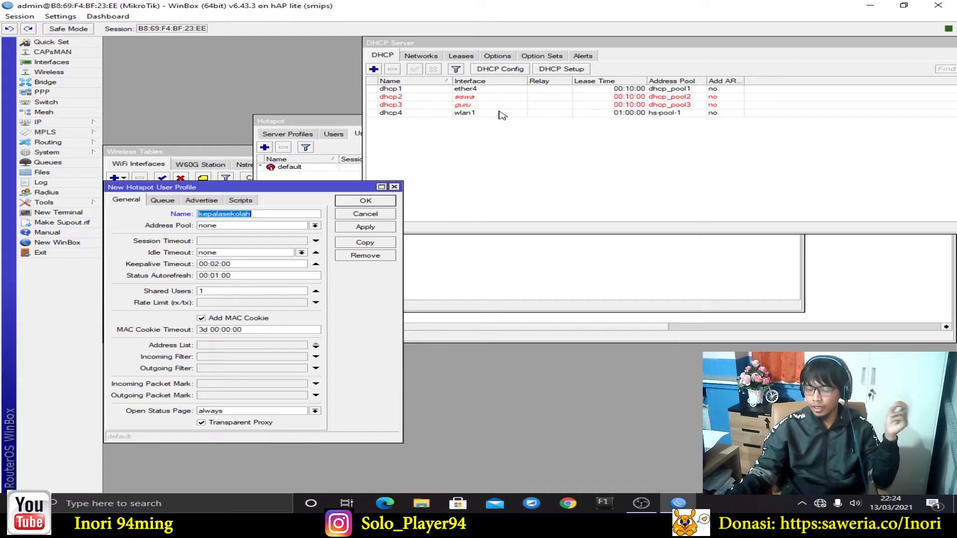
drag(263, 189, 391, 135)
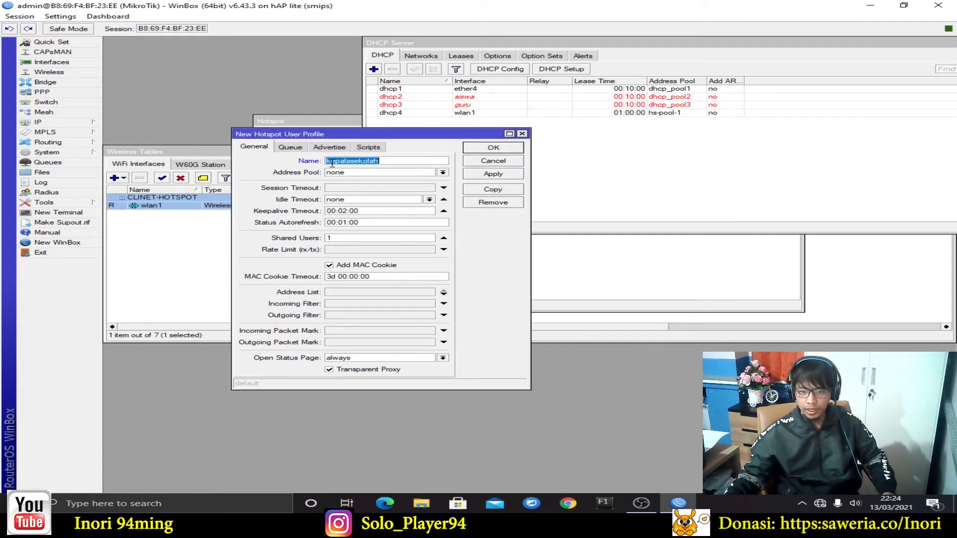
Give kepalasekolah address pool hs-pool-1 and rate limit 512k/512k, then save it
click(444, 172)
click(393, 200)
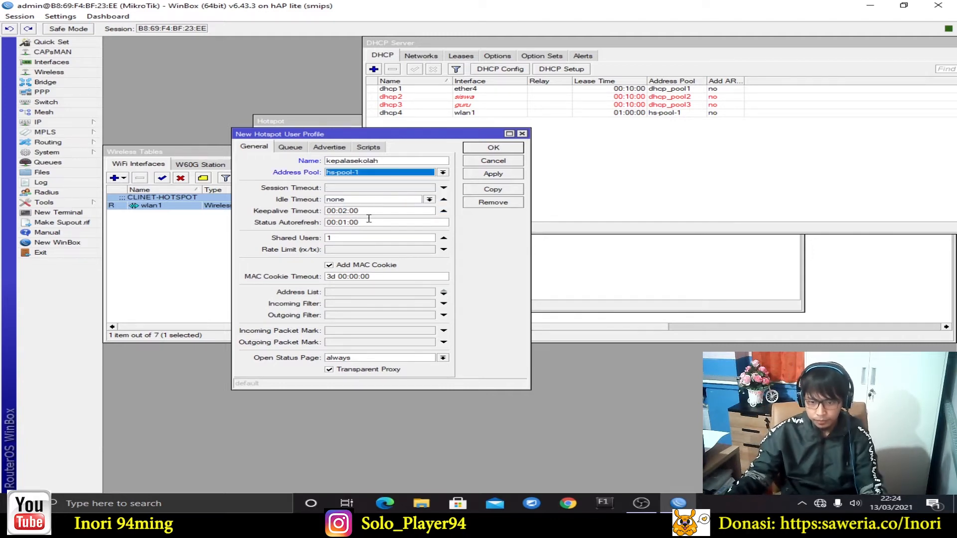
click(373, 252)
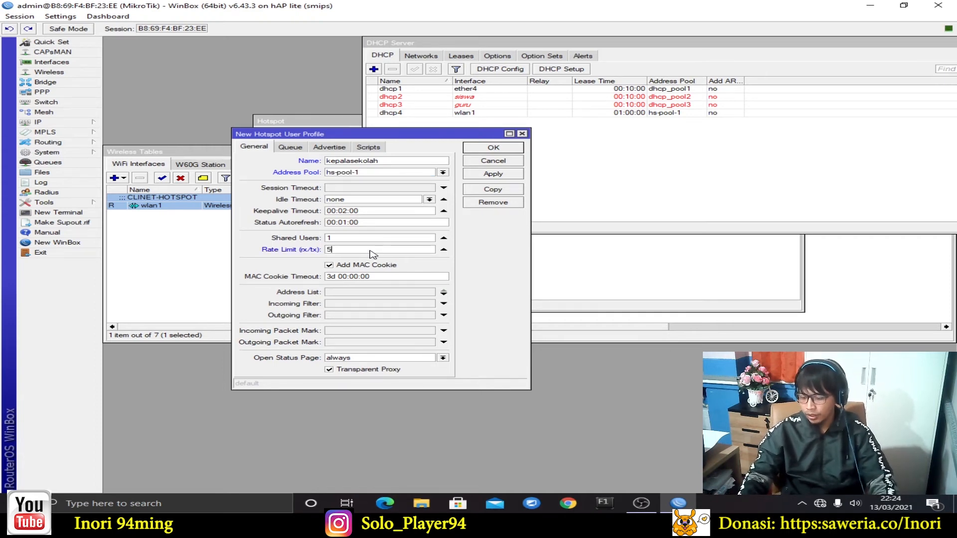
text(512k)
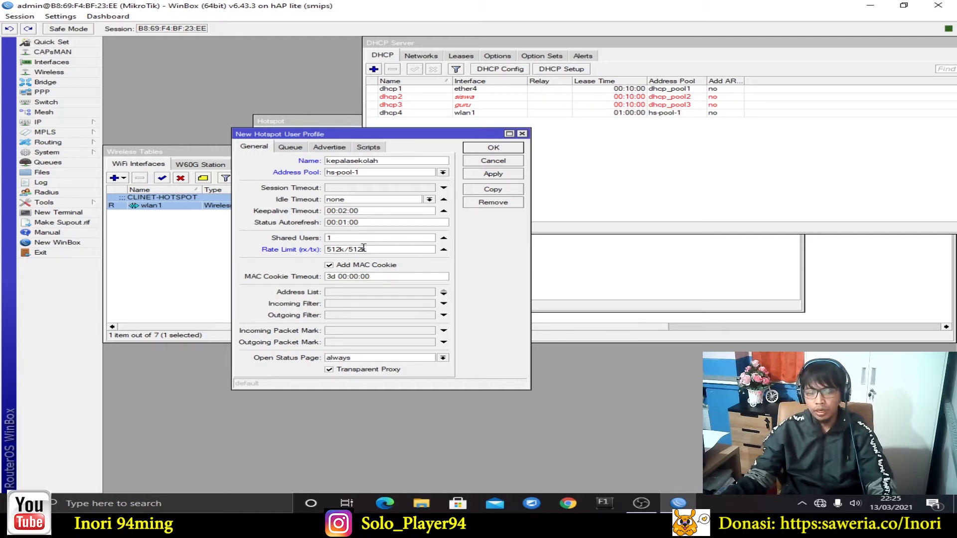
key(BackSpace)
text(M)
key(Right)
key(Right)
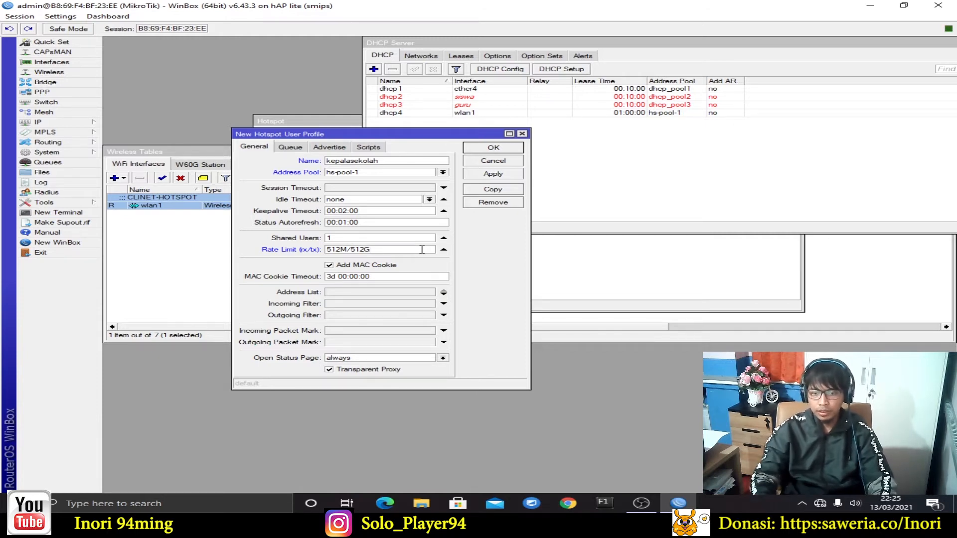
key(BackSpace)
text(G)
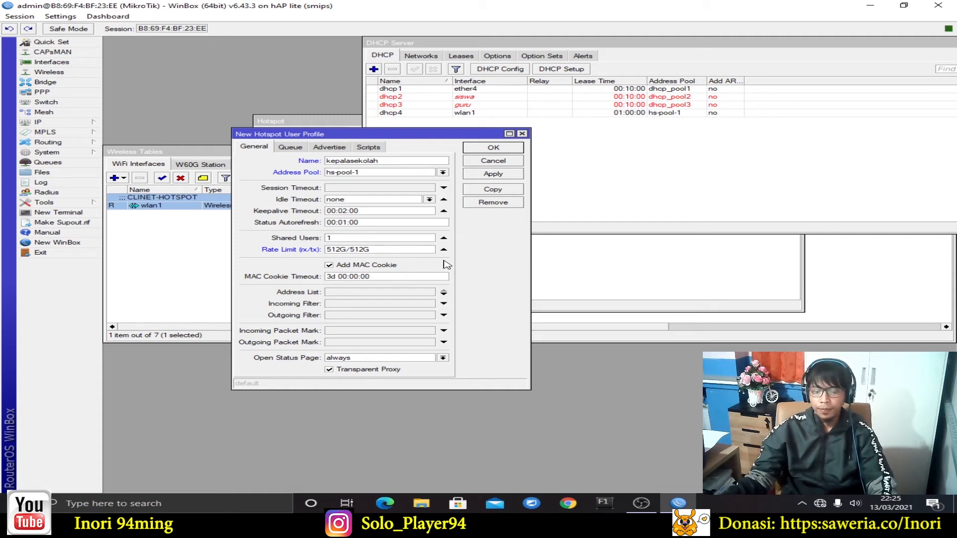
key(BackSpace)
text(k)
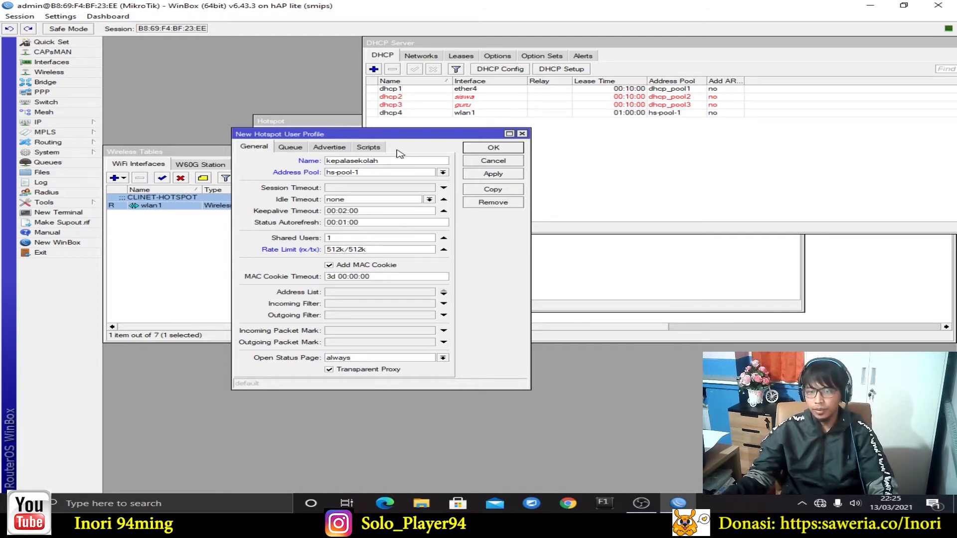
click(495, 176)
click(504, 151)
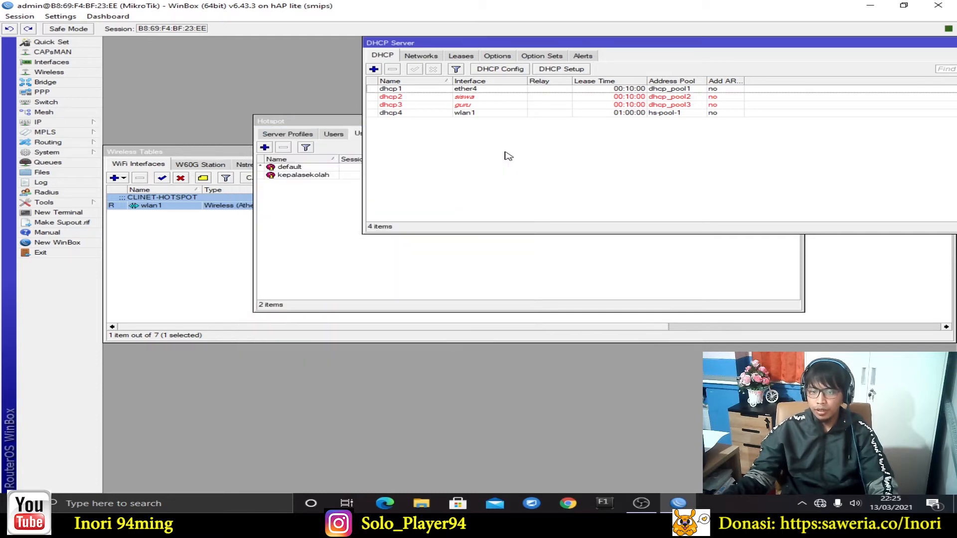
Close the DHCP Server window and bring the hotspot user profiles list forward
click(348, 124)
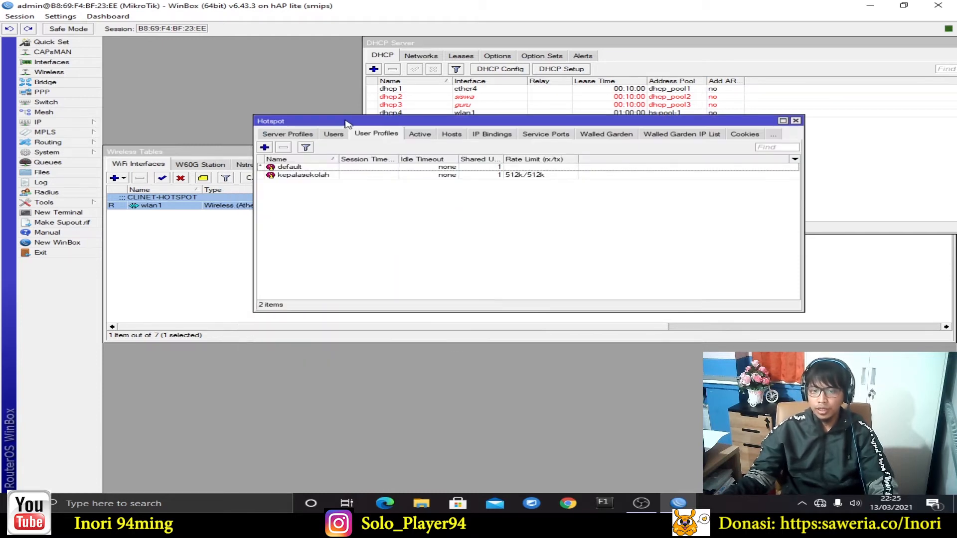
click(915, 48)
drag(915, 48, 799, 48)
click(859, 46)
drag(513, 119, 552, 110)
Create user profile 'guru' with address pool hs-pool-1 and rate limit 256k/256k
click(303, 137)
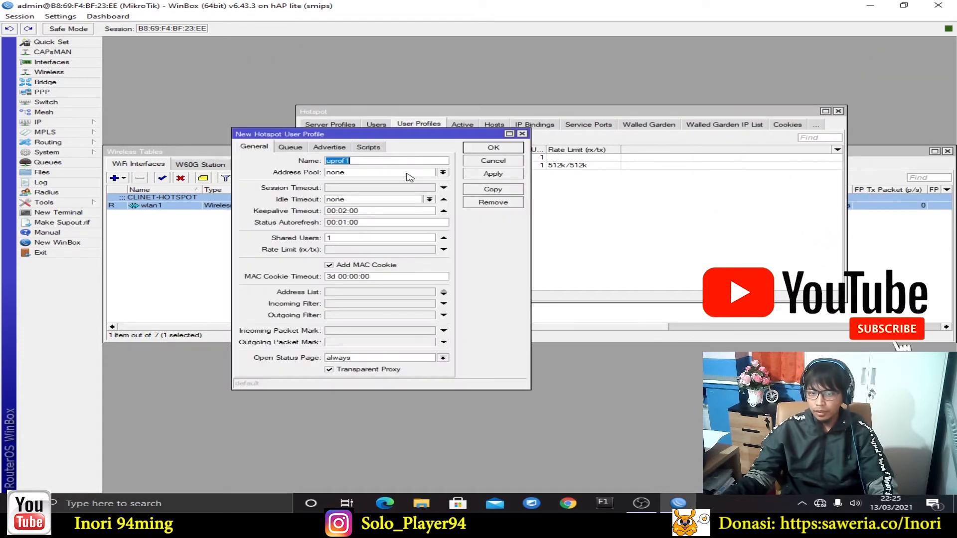
text(guru)
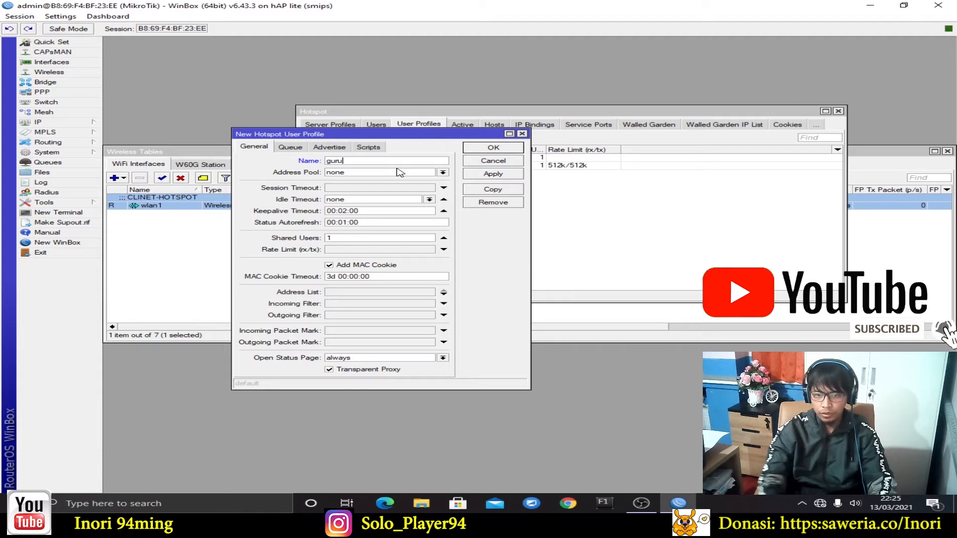
click(381, 173)
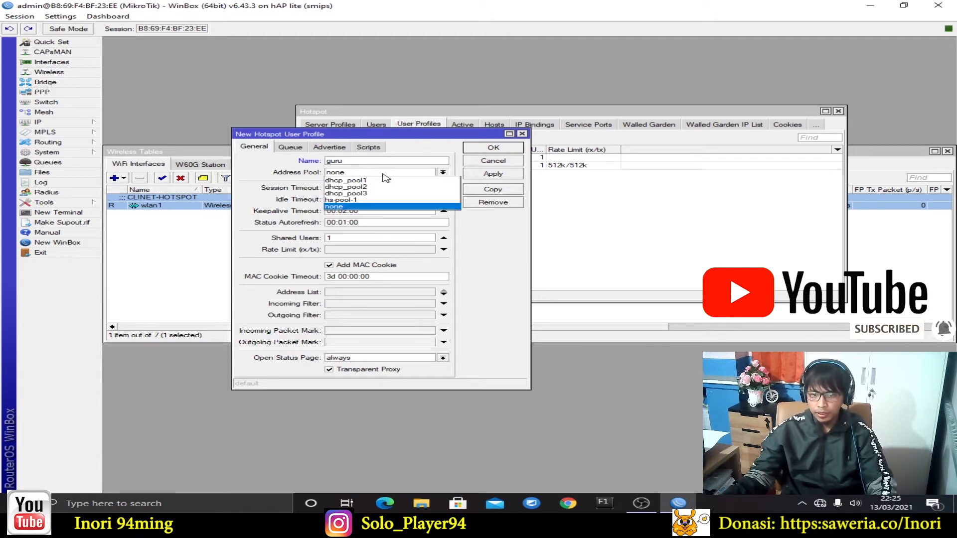
click(377, 200)
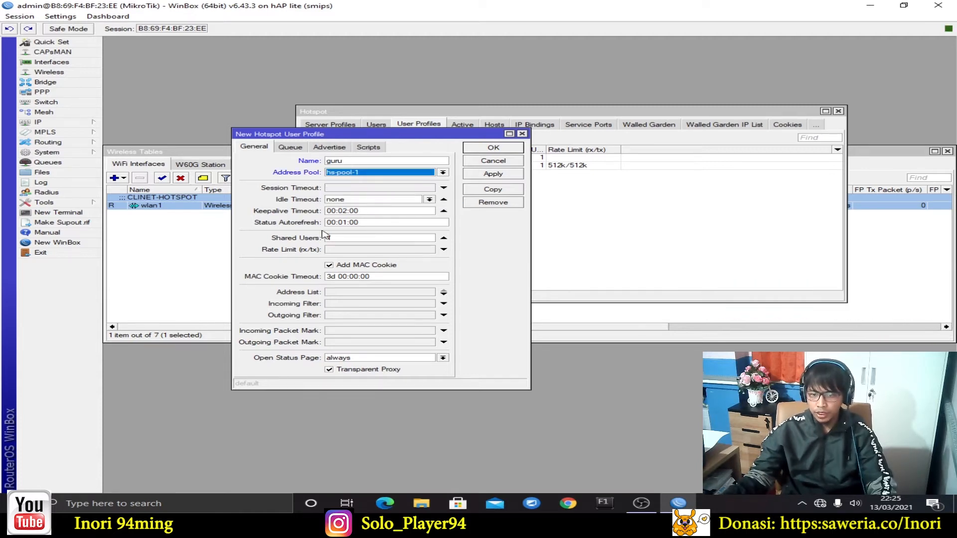
click(356, 239)
click(362, 250)
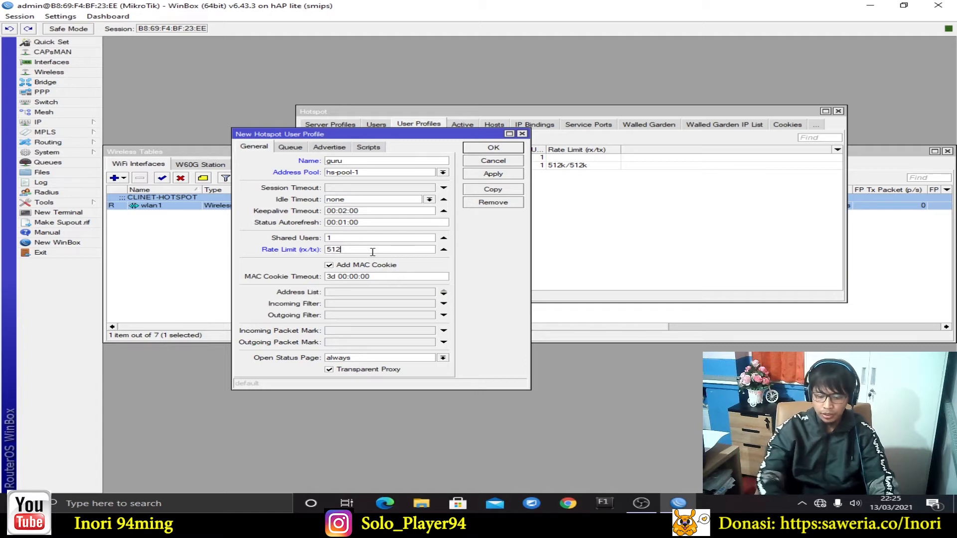
key(BackSpace)
key(BackSpace)
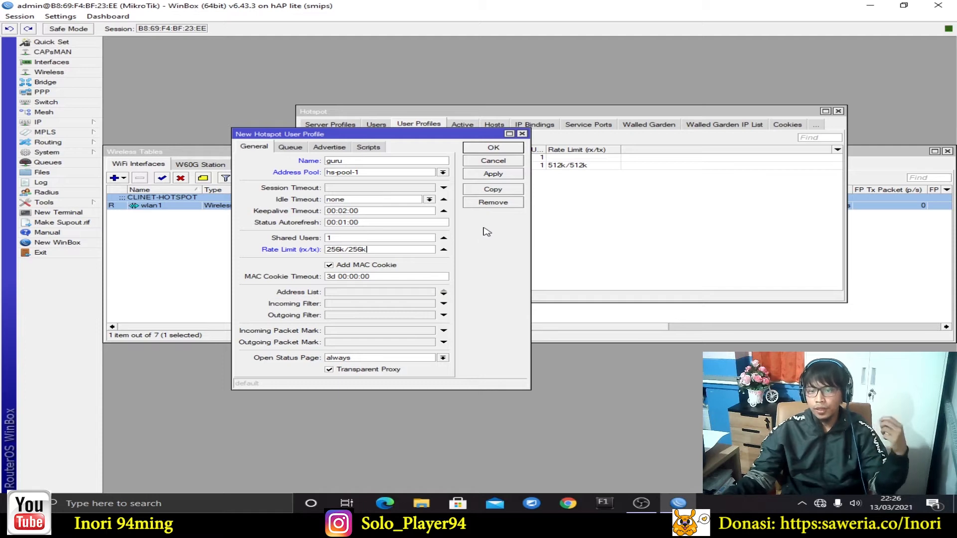
click(504, 177)
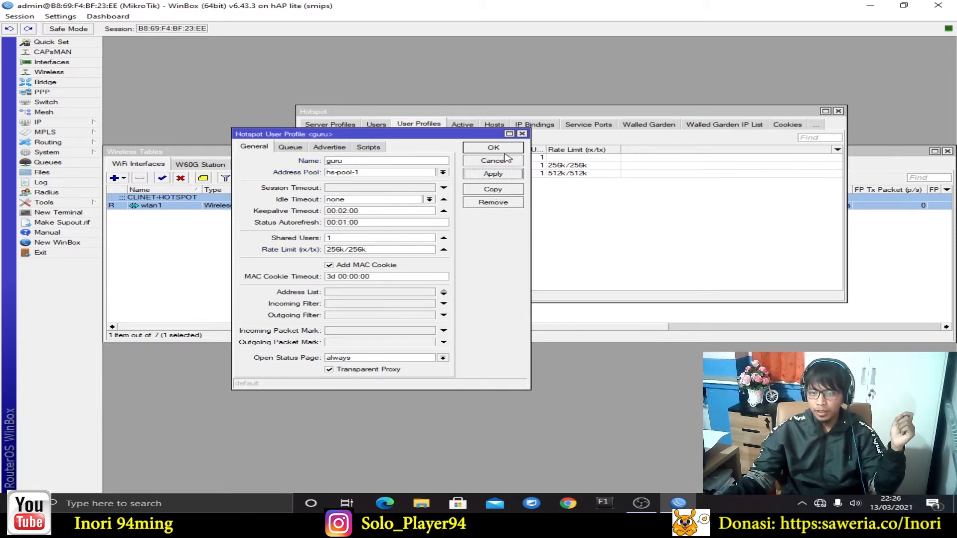
click(506, 148)
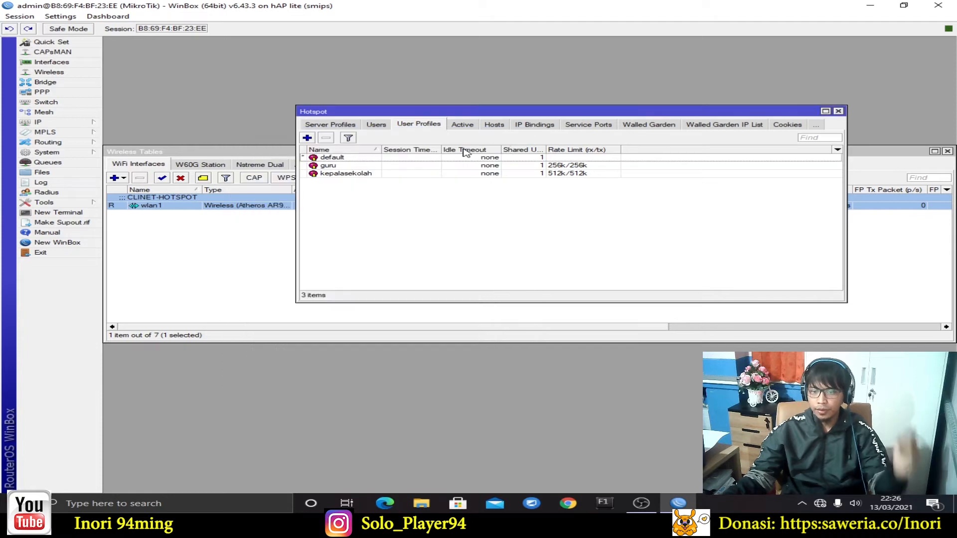
Add profile 'siswa' with hs-pool-1 and a 128k/128k rate limit, then show the Users list
click(307, 138)
text(siswa)
click(391, 173)
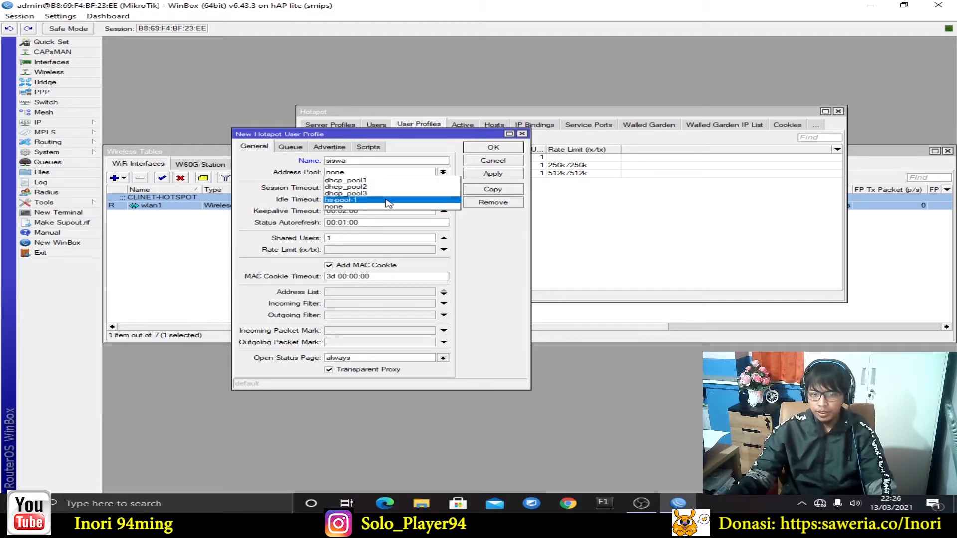
click(389, 201)
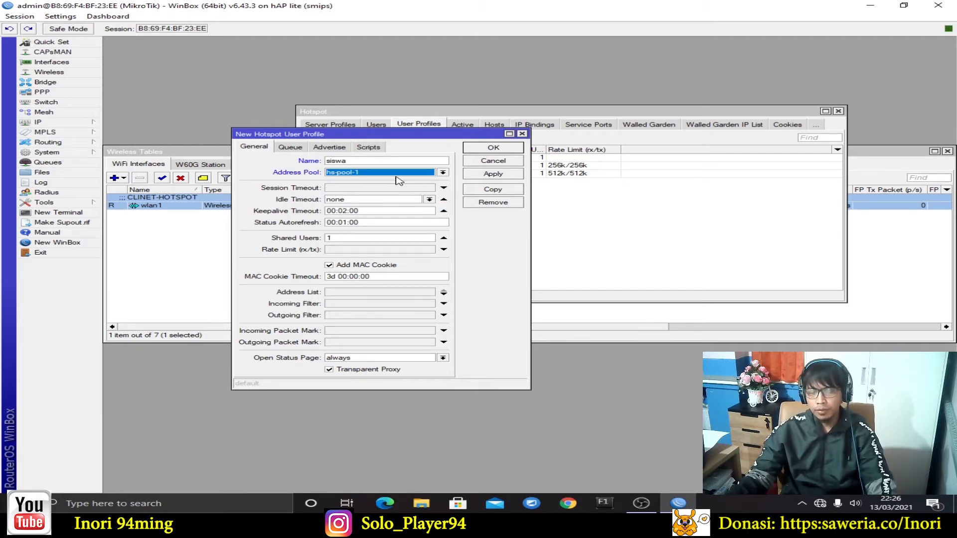
click(339, 250)
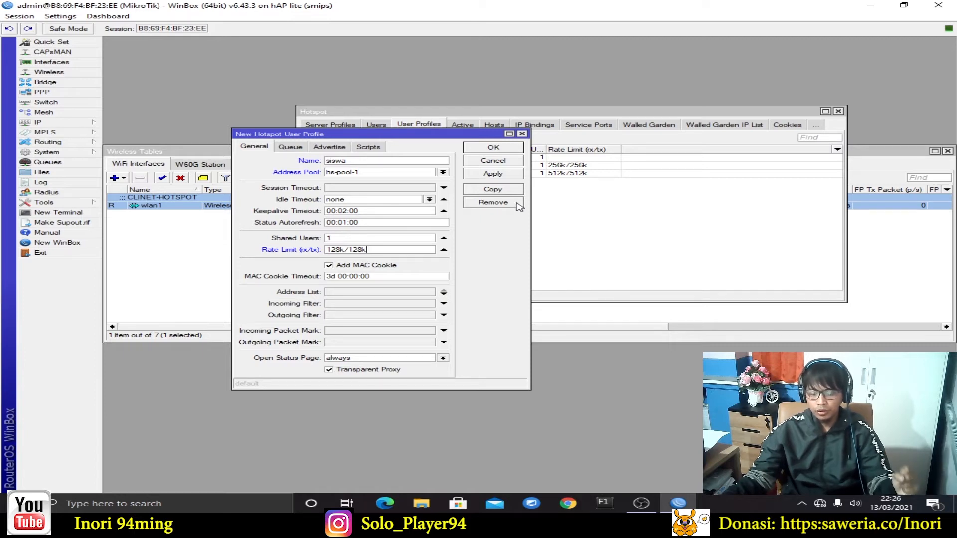
click(513, 174)
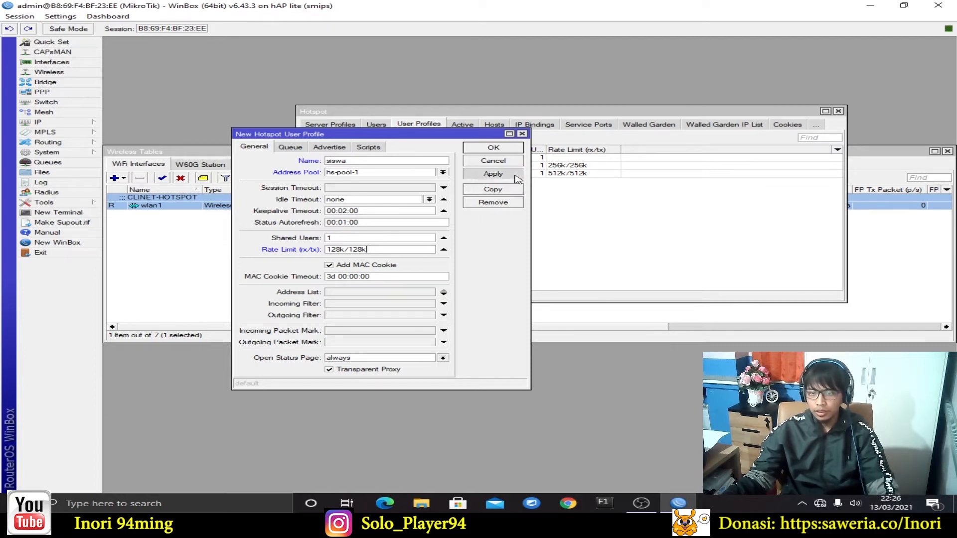
click(507, 148)
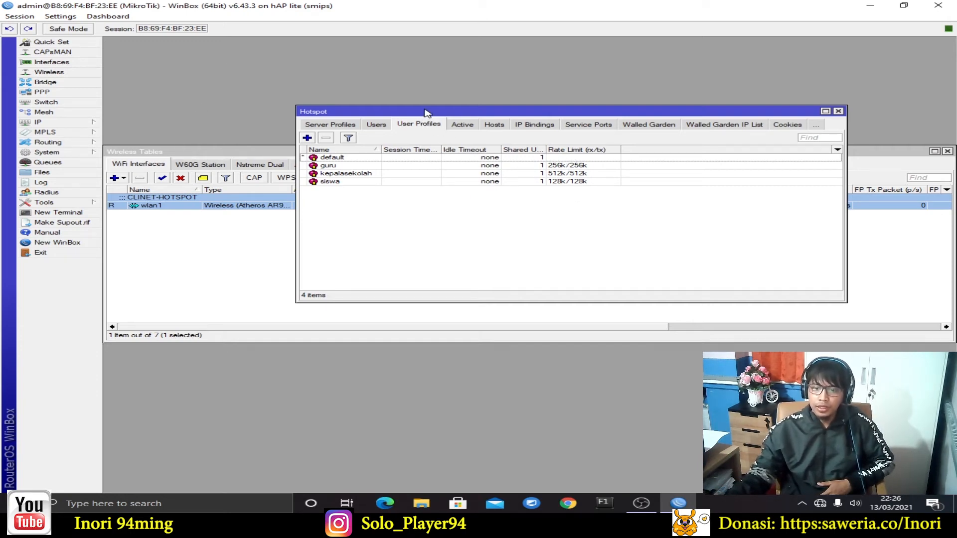
drag(424, 111, 425, 106)
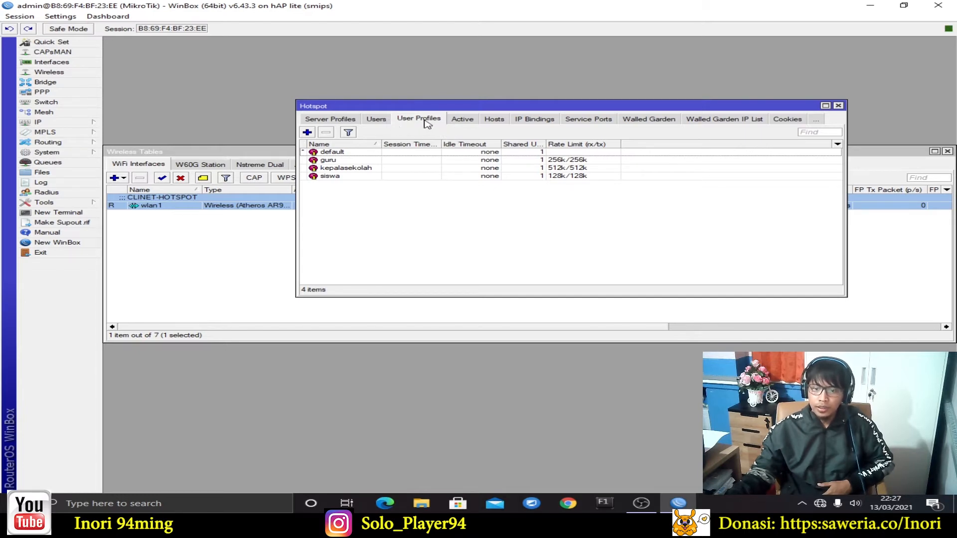
click(386, 120)
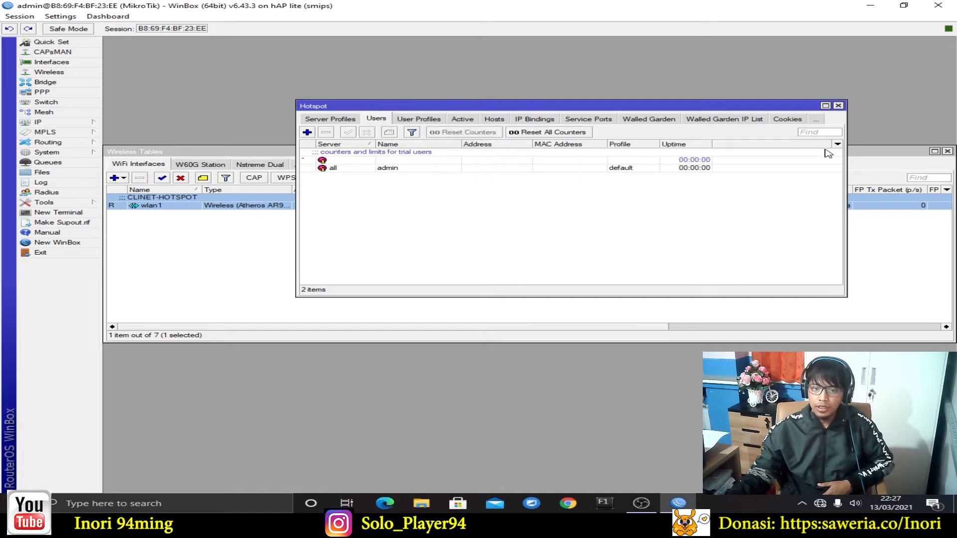
Reopen IP > Hotspot directly on its Users list
click(839, 106)
click(55, 124)
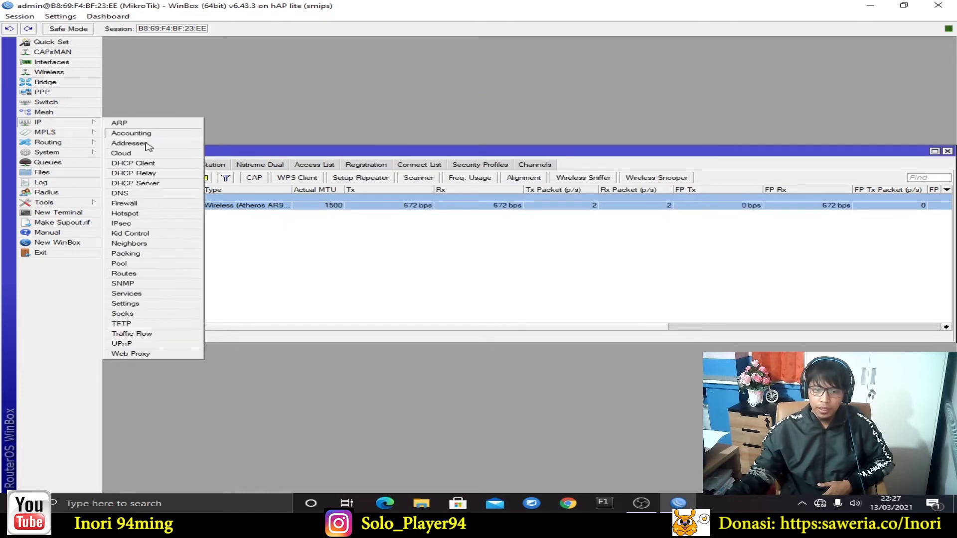
click(169, 214)
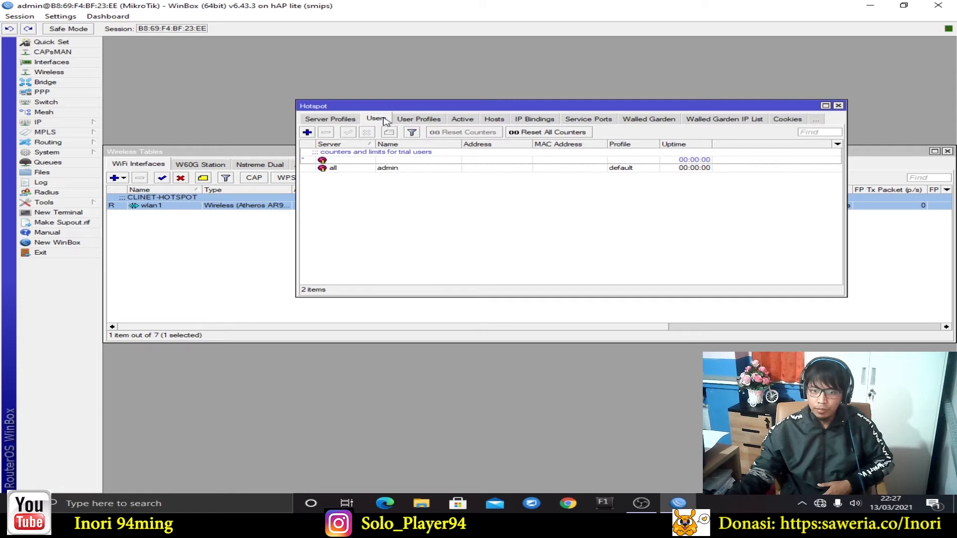
Add hotspot user kepalasekolah on server hotspot1 with a password and the kepalasekolah profile
click(307, 133)
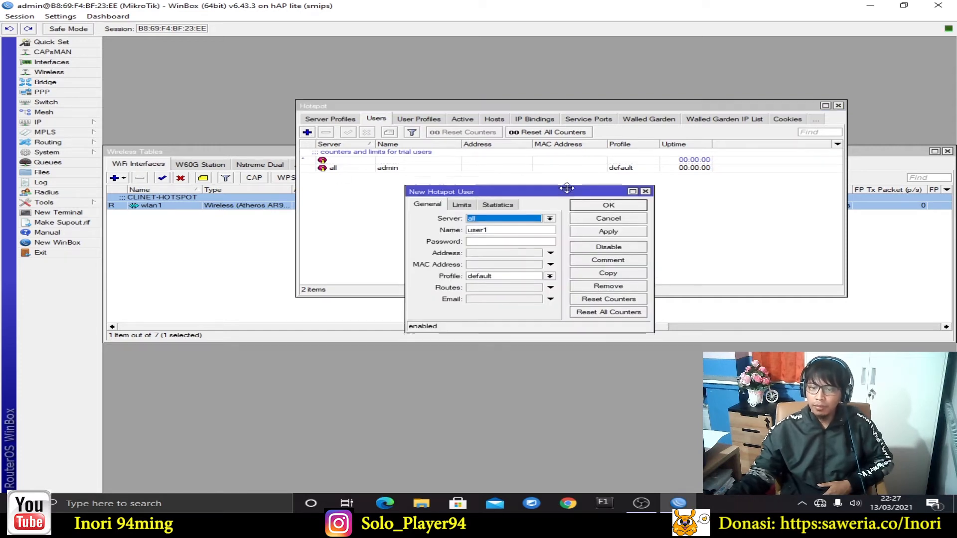
click(550, 217)
click(520, 221)
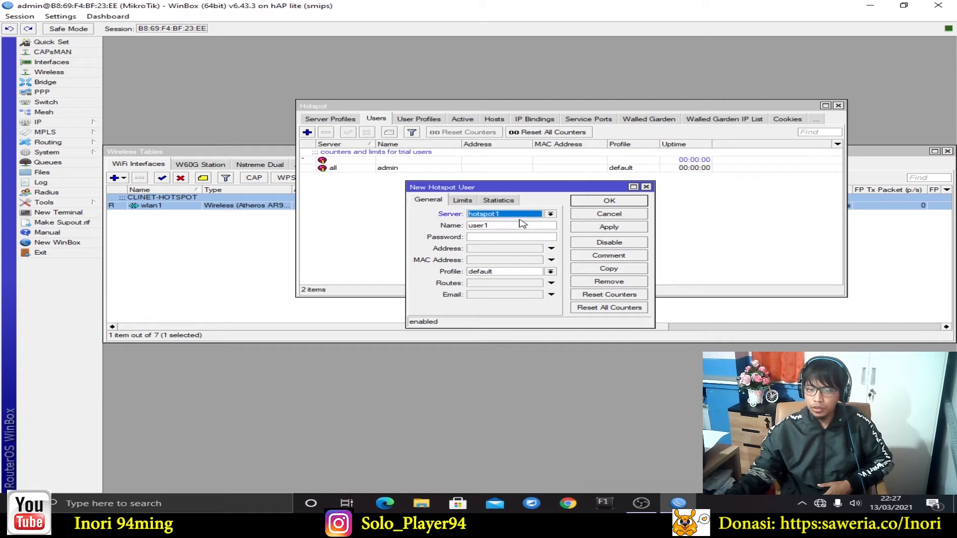
click(520, 224)
double_click(522, 224)
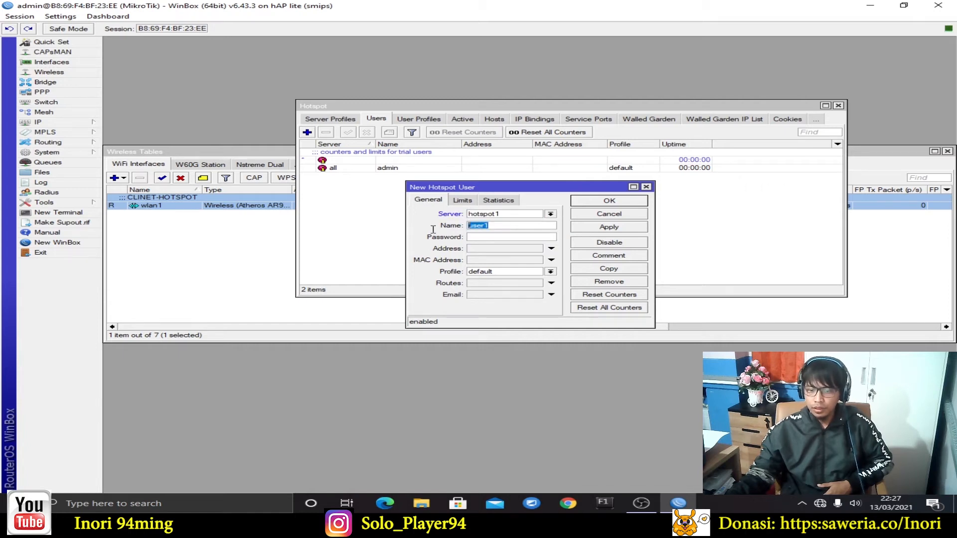
key(BackSpace)
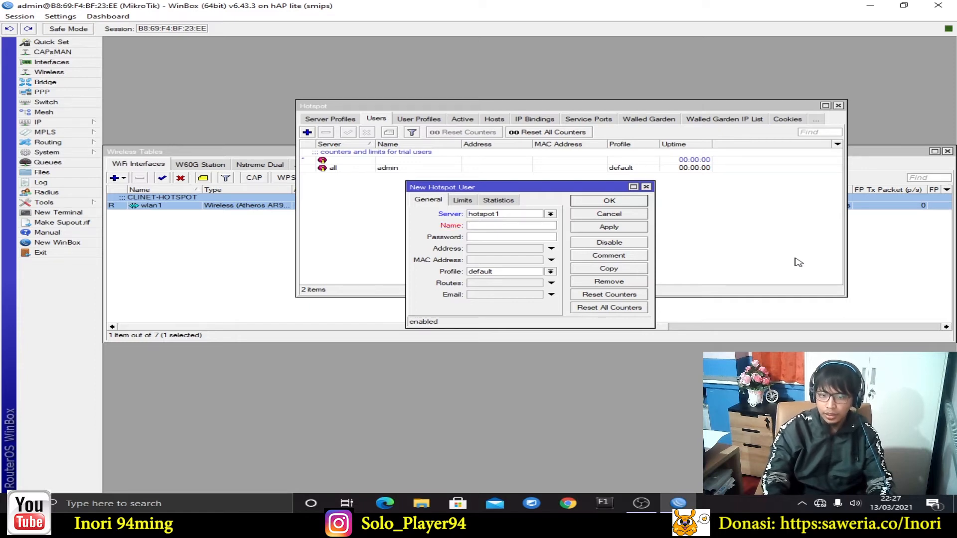
text(kepalasekolah)
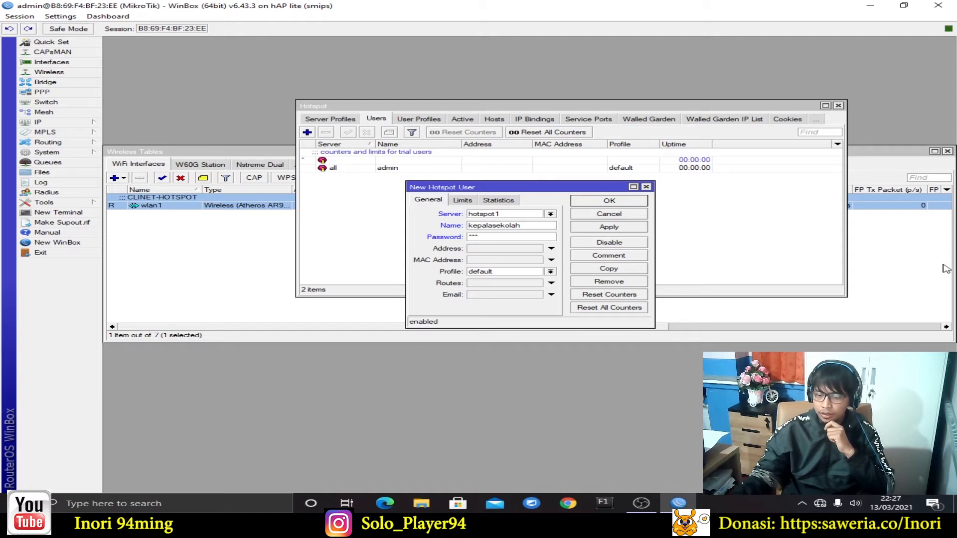
click(551, 272)
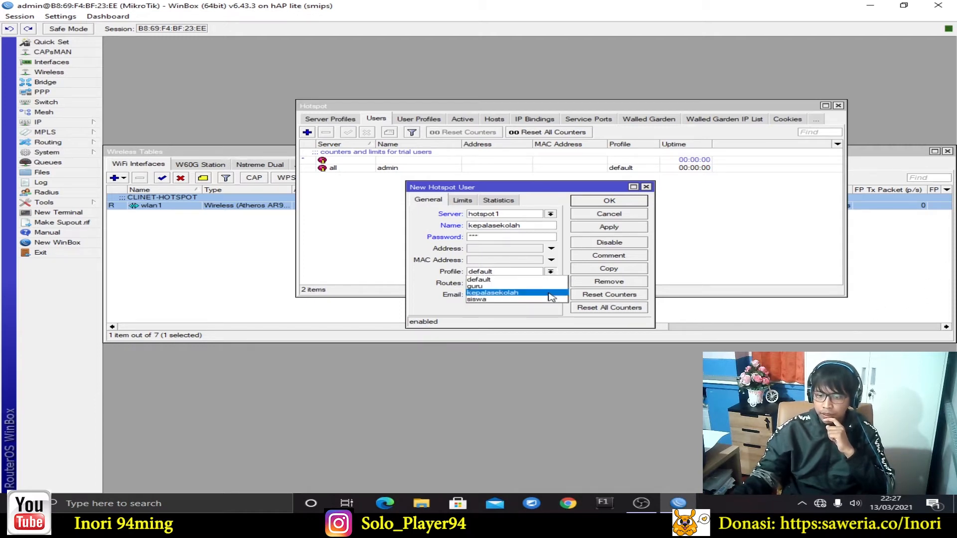
click(549, 294)
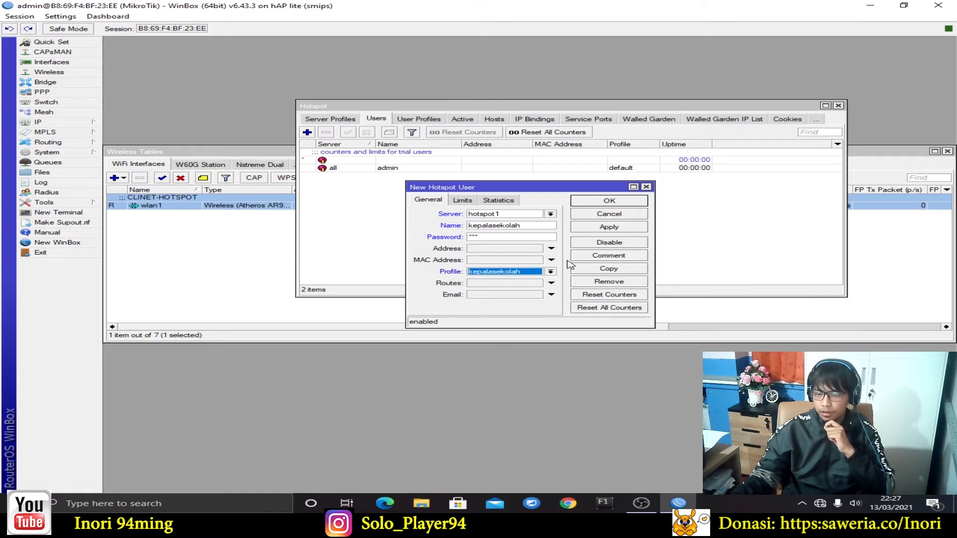
click(628, 228)
click(630, 200)
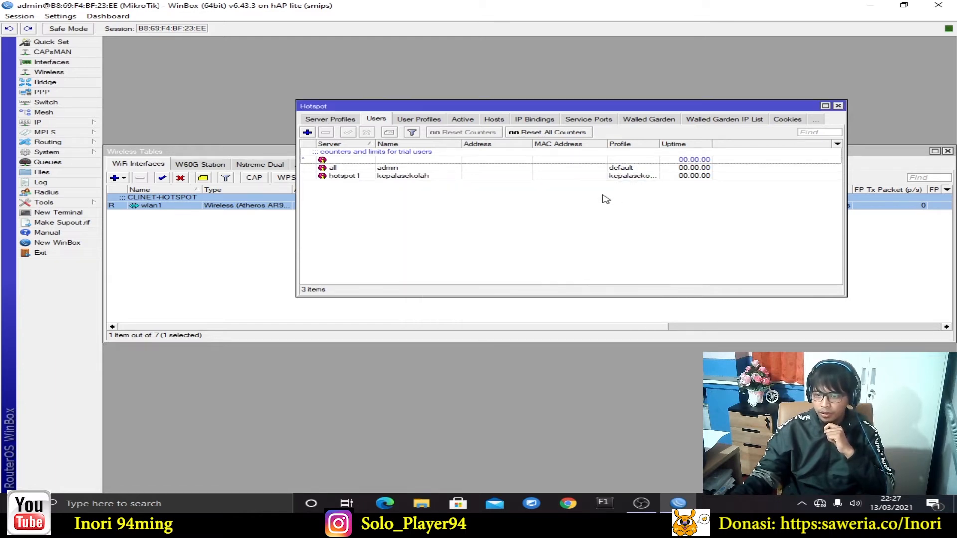
Add the guru hotspot user on server hotspot1 with the guru profile
click(307, 132)
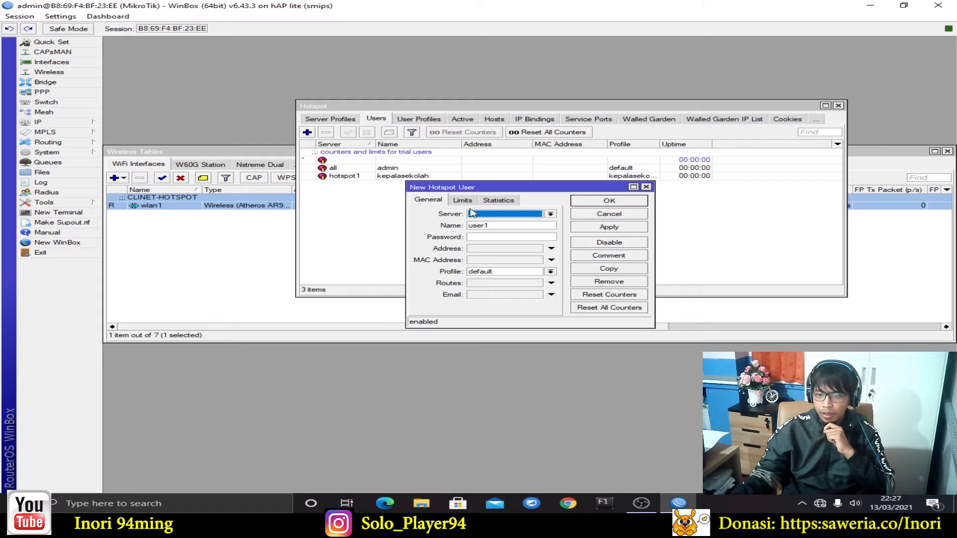
click(504, 216)
click(504, 229)
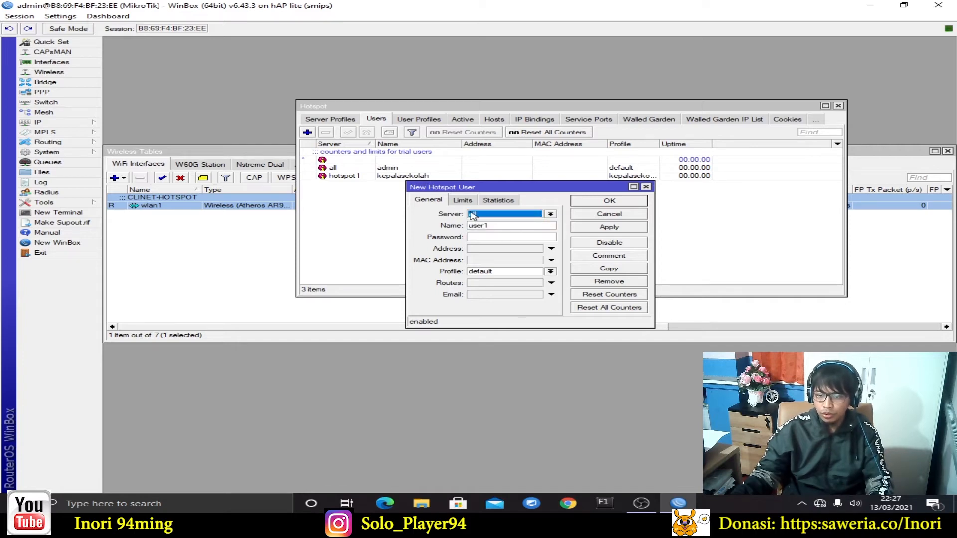
click(514, 215)
click(503, 228)
drag(504, 225, 437, 226)
text(guru)
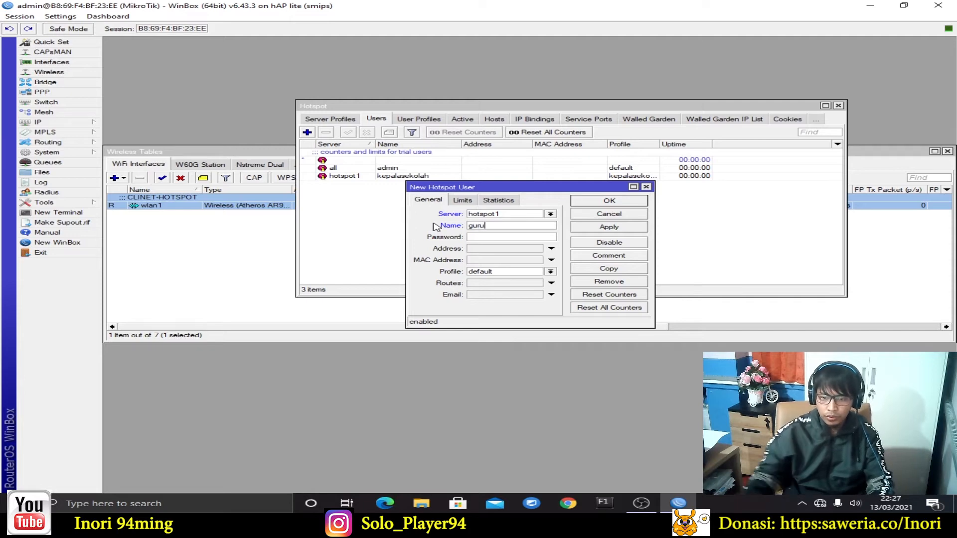
text(123)
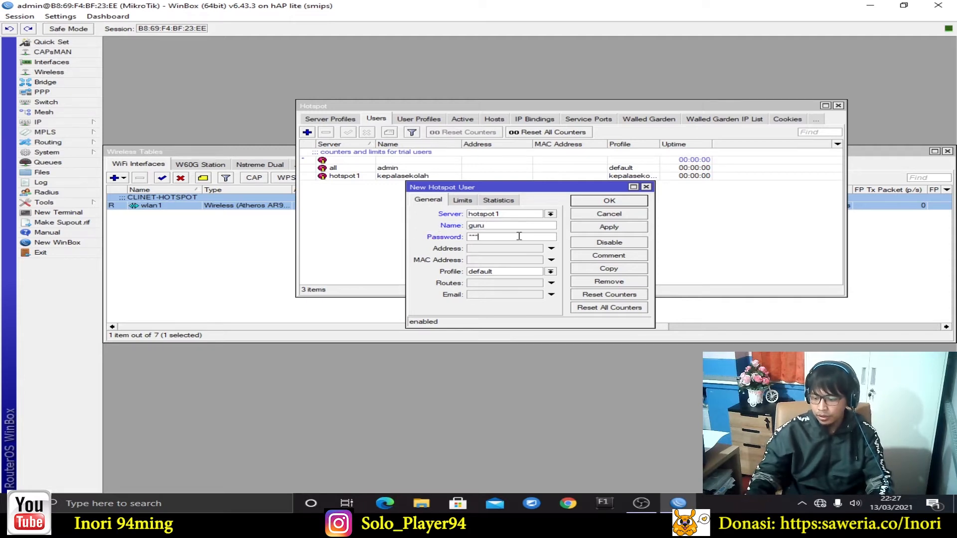
click(525, 272)
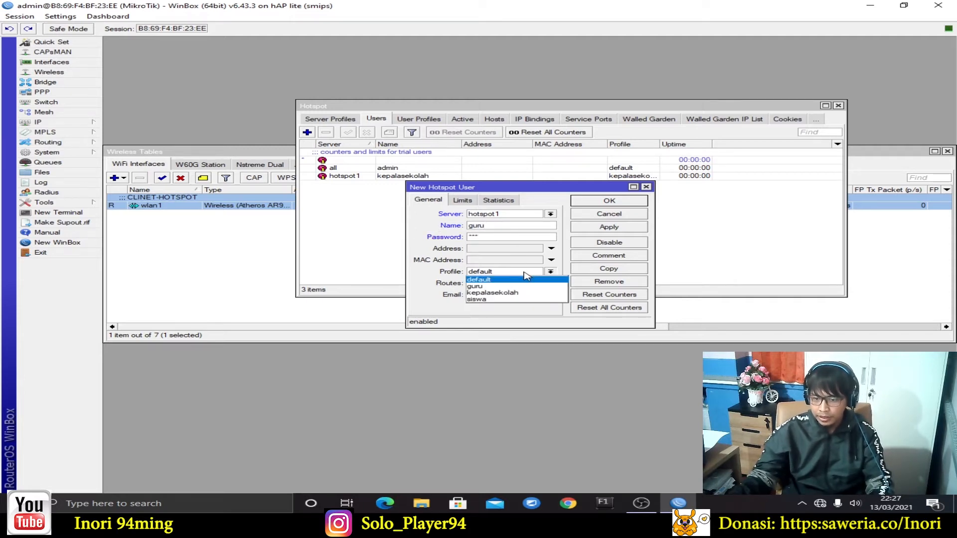
click(525, 287)
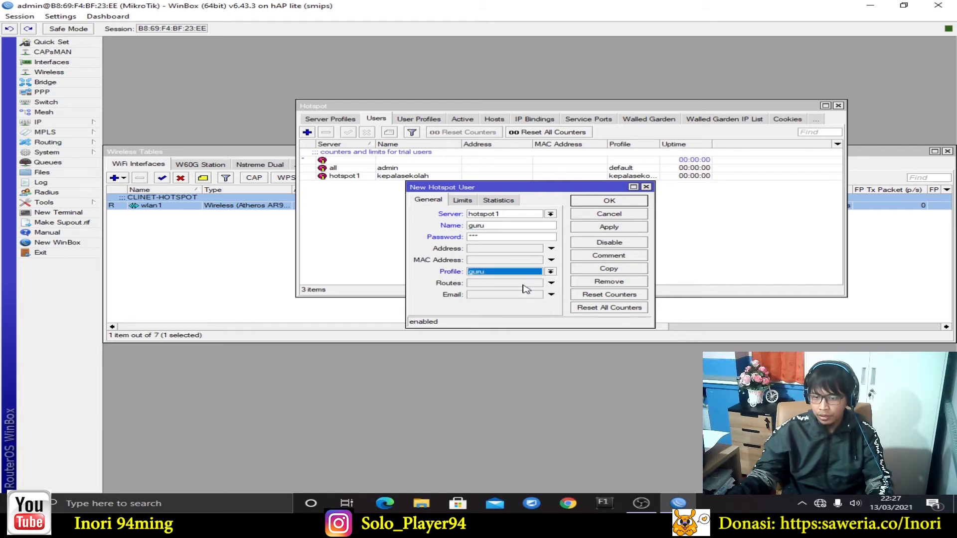
click(622, 230)
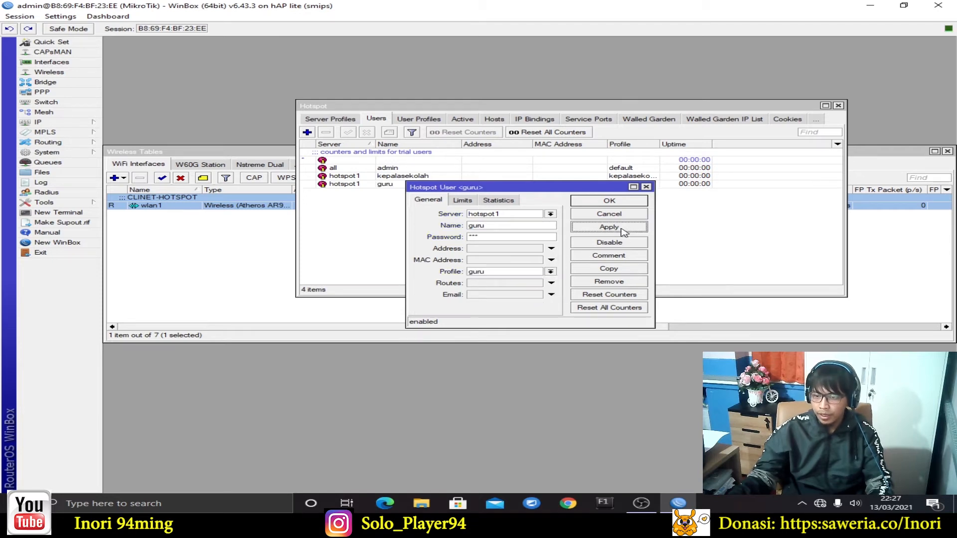
click(622, 202)
Add the siswa hotspot user on server hotspot1 with the siswa profile
click(307, 133)
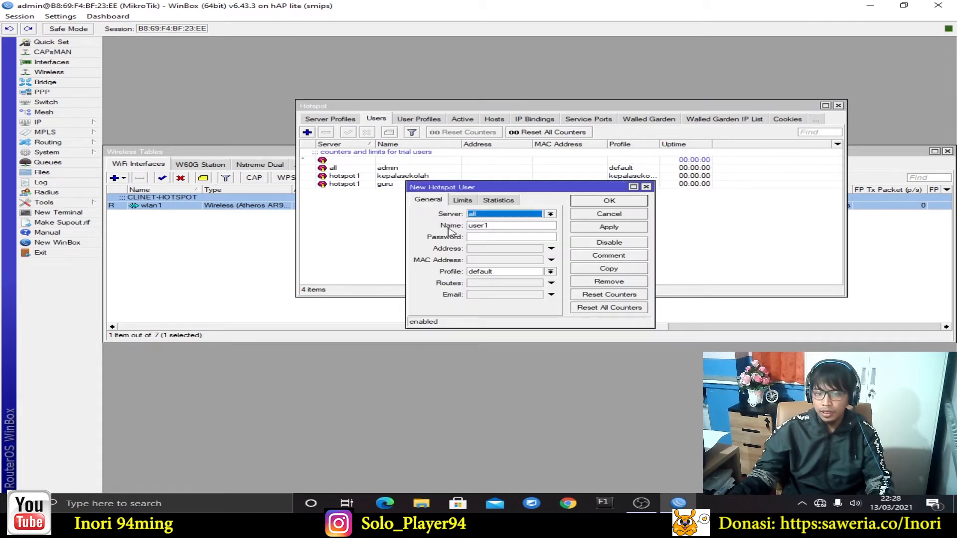
click(506, 214)
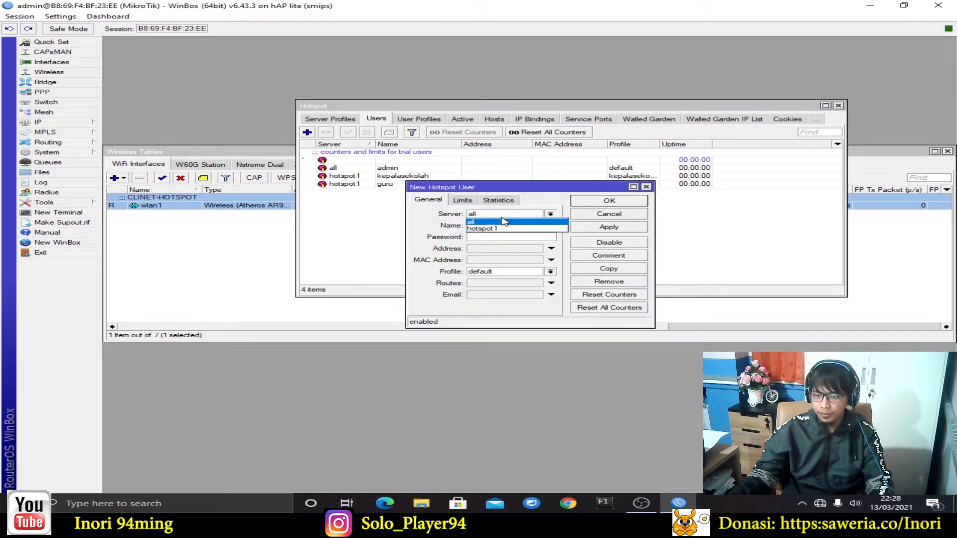
click(512, 228)
drag(501, 229, 437, 228)
text(siswa)
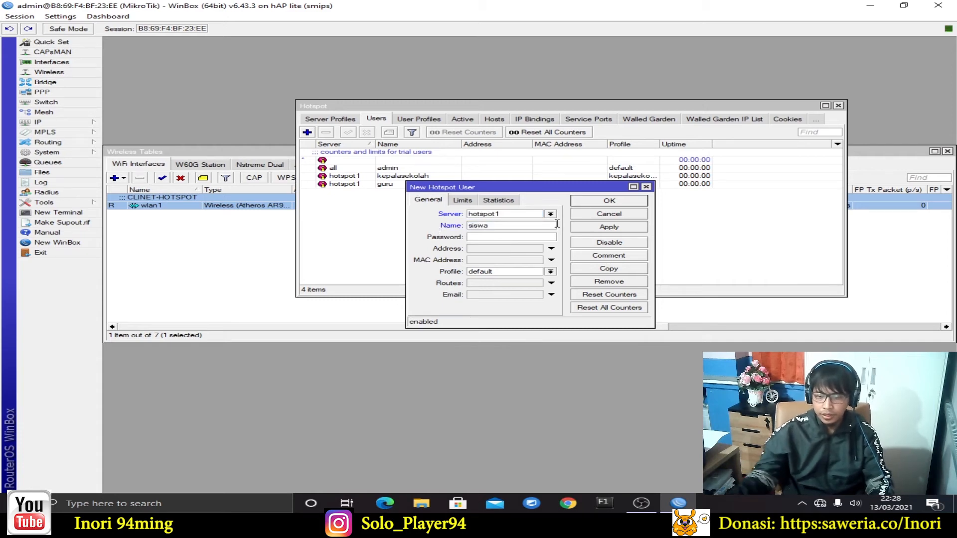
text(**)
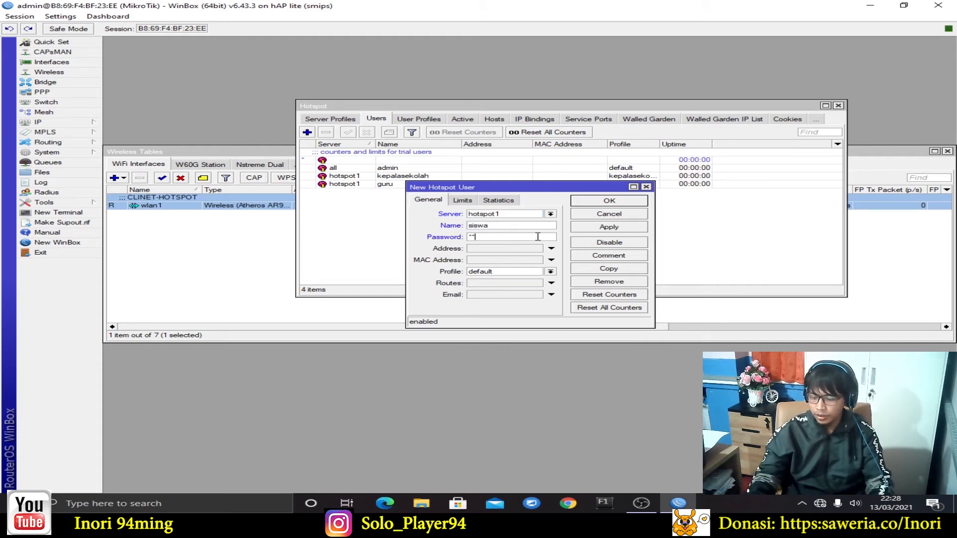
click(520, 272)
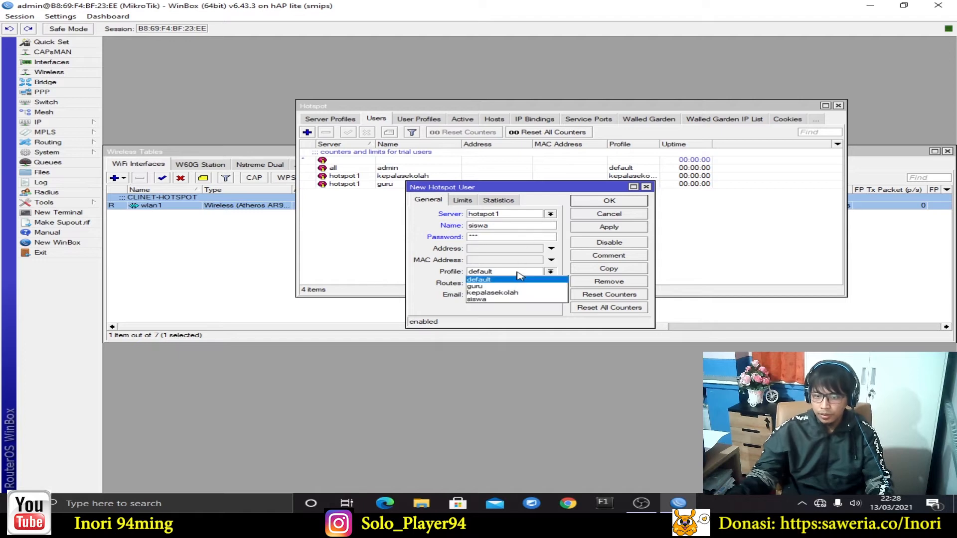
click(515, 297)
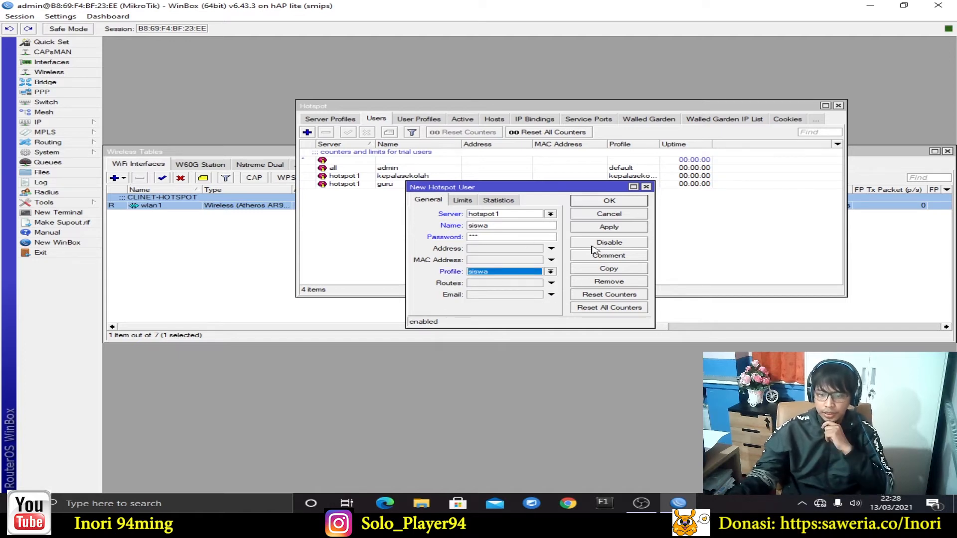
click(623, 201)
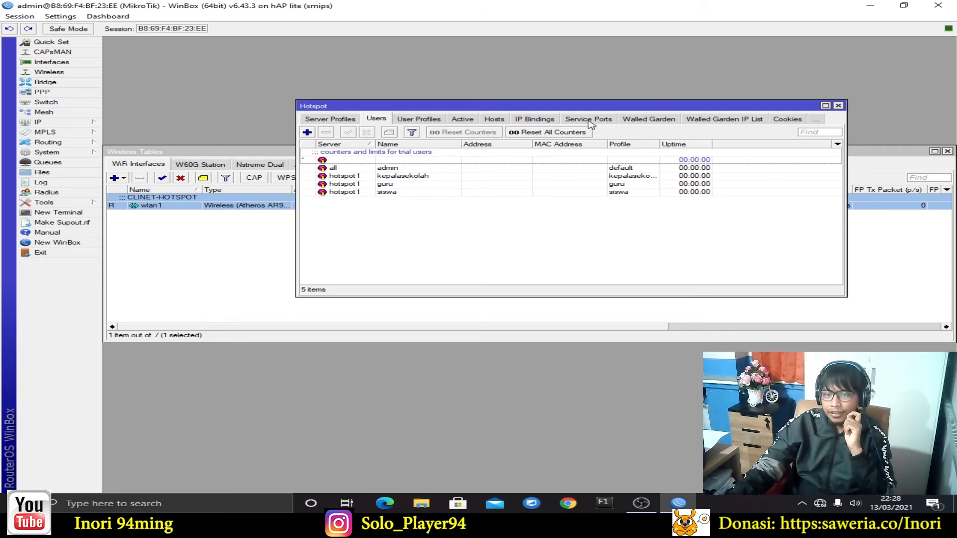
Close the Hotspot and Wireless Tables windows and open the Firewall's NAT tab
click(839, 106)
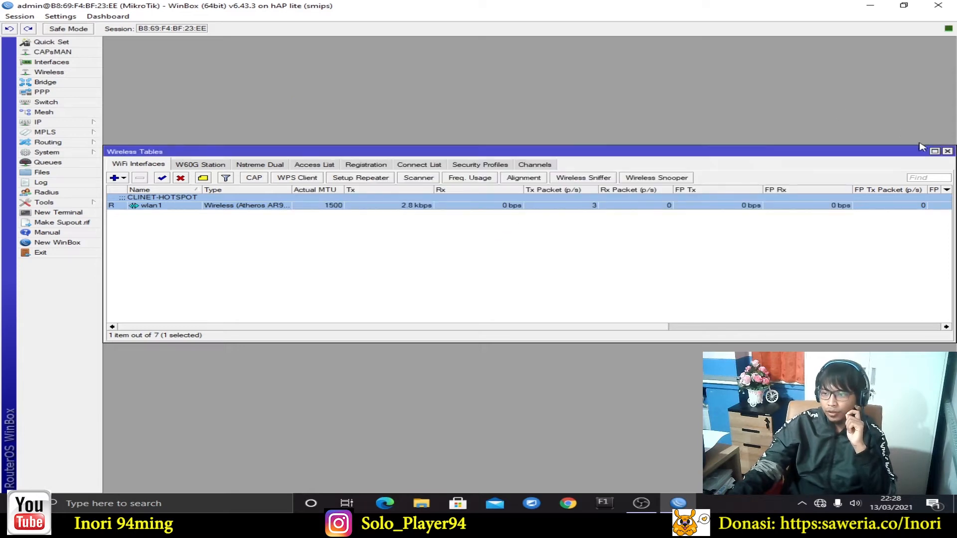
click(947, 151)
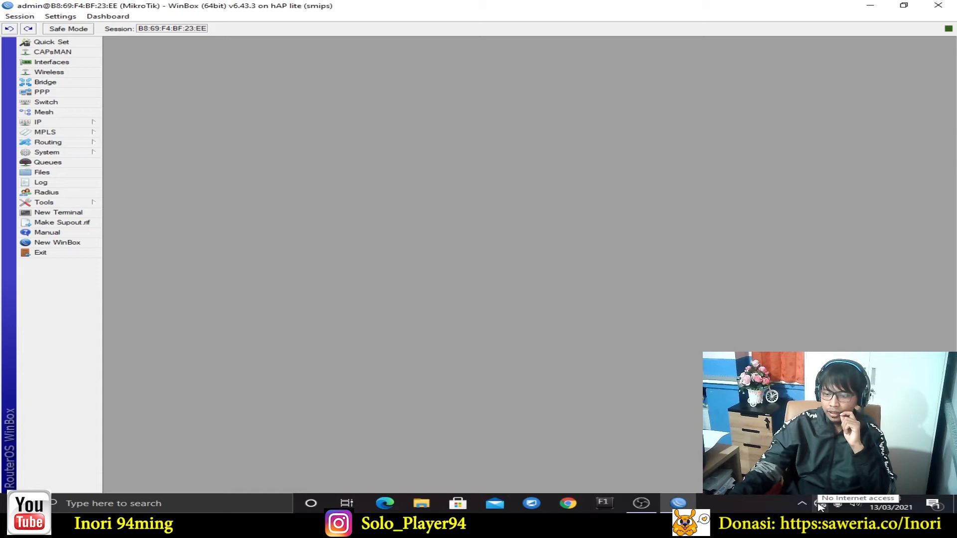
click(74, 125)
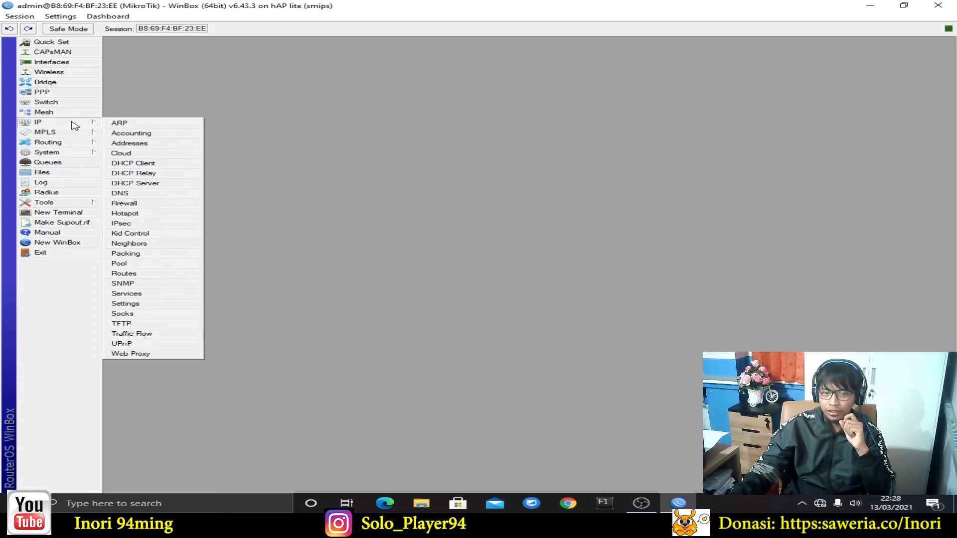
click(124, 203)
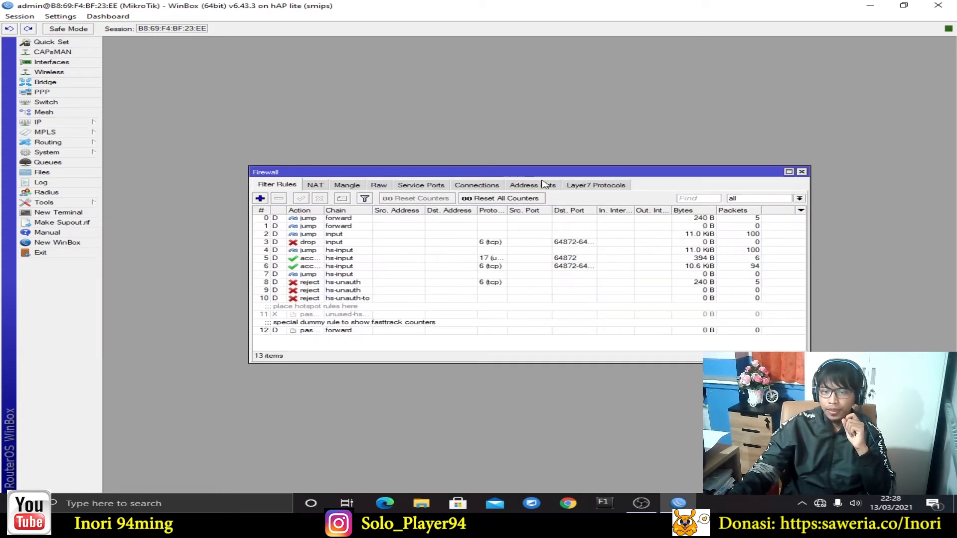
drag(544, 175, 534, 126)
click(304, 135)
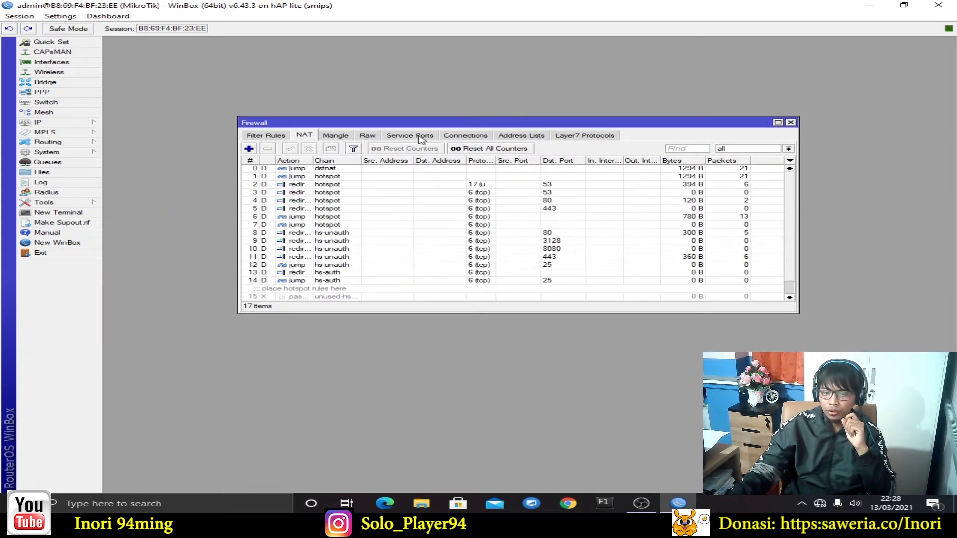
drag(442, 126, 445, 118)
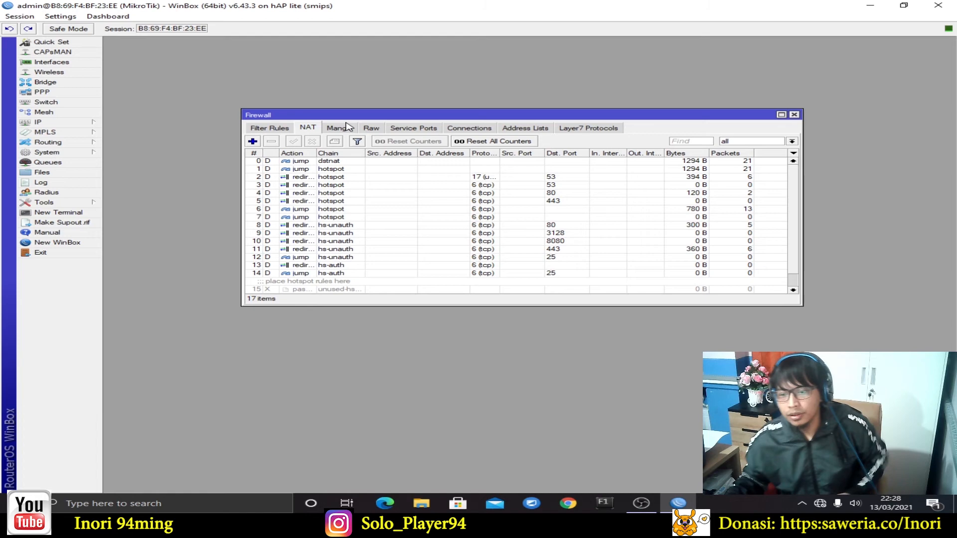
Close and reopen the Firewall window on the NAT rules list
click(794, 115)
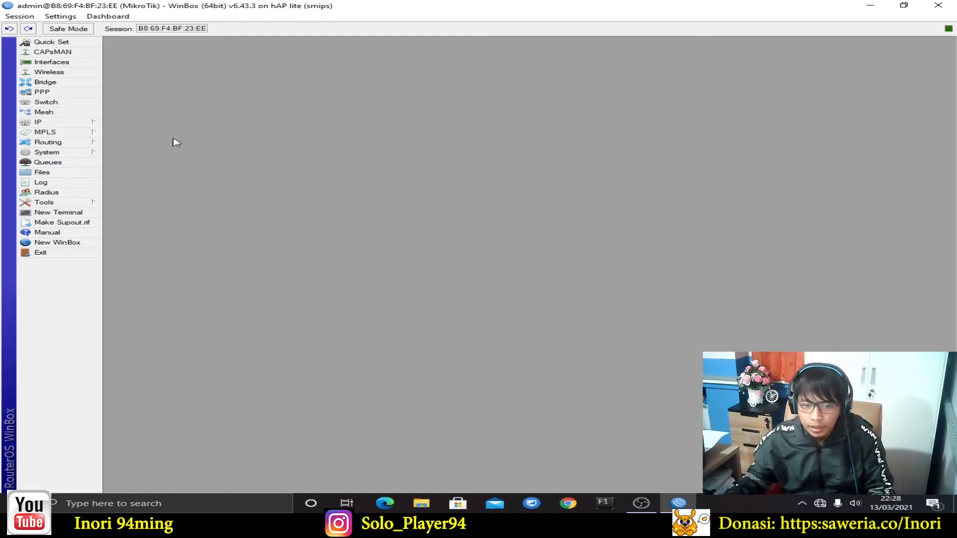
click(27, 123)
click(156, 204)
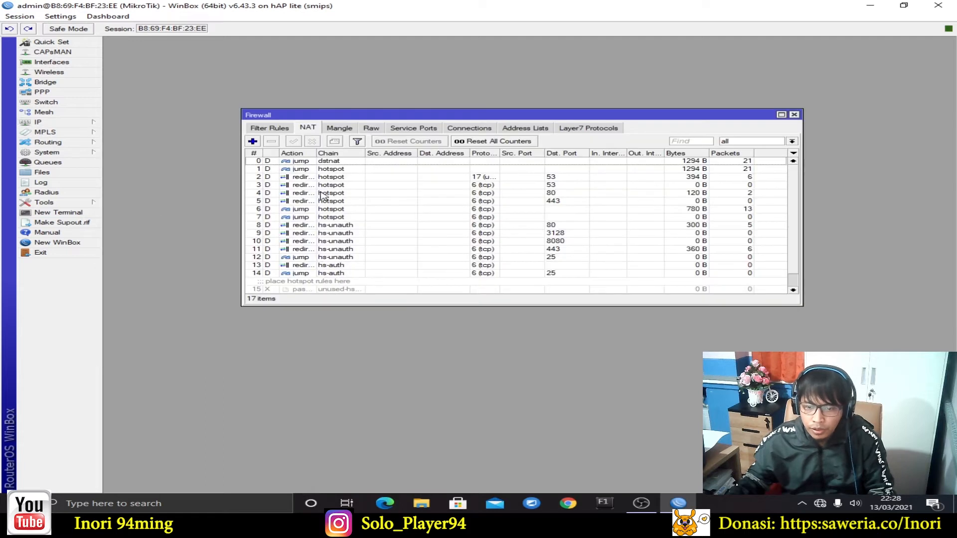
Add a NAT rule: chain srcnat, out-interface ether1, action masquerade
click(255, 142)
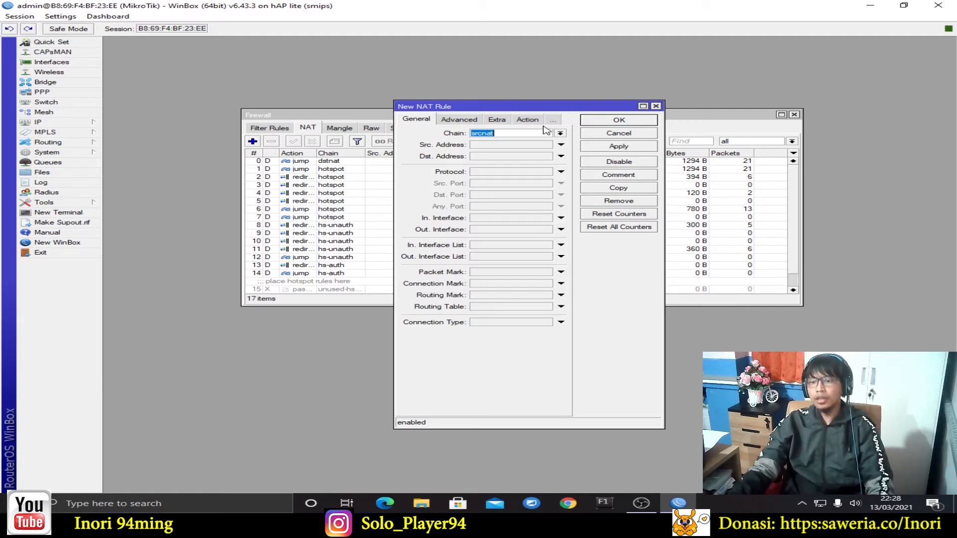
drag(565, 105, 564, 80)
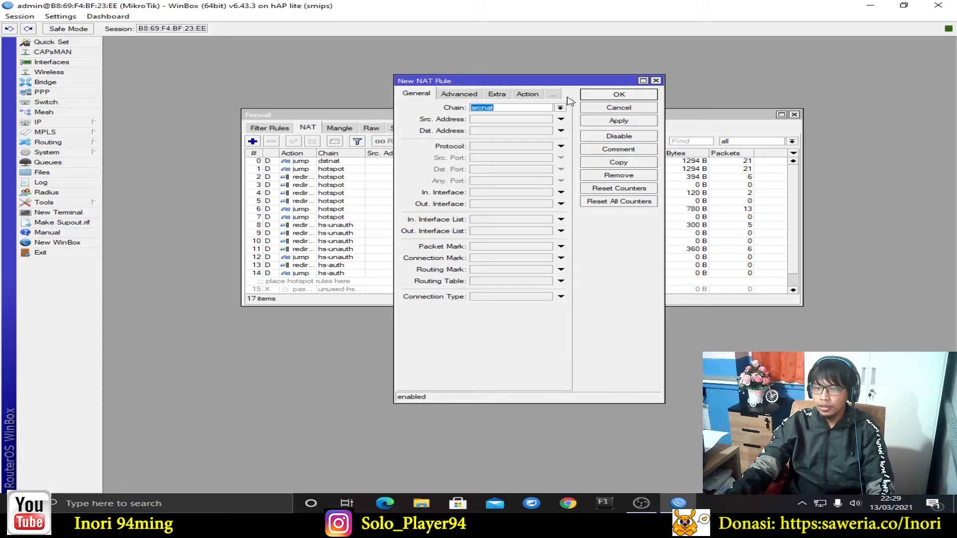
click(559, 96)
click(562, 106)
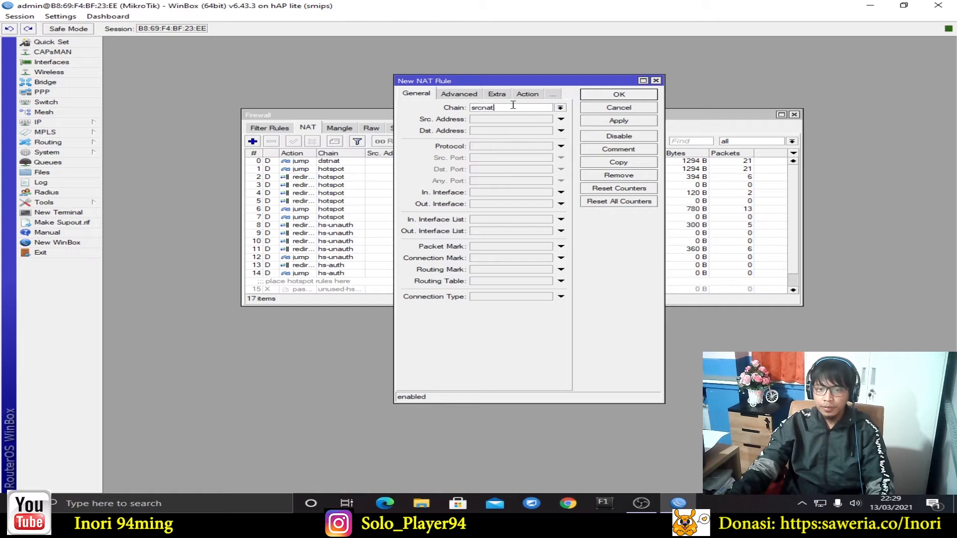
click(522, 204)
click(524, 204)
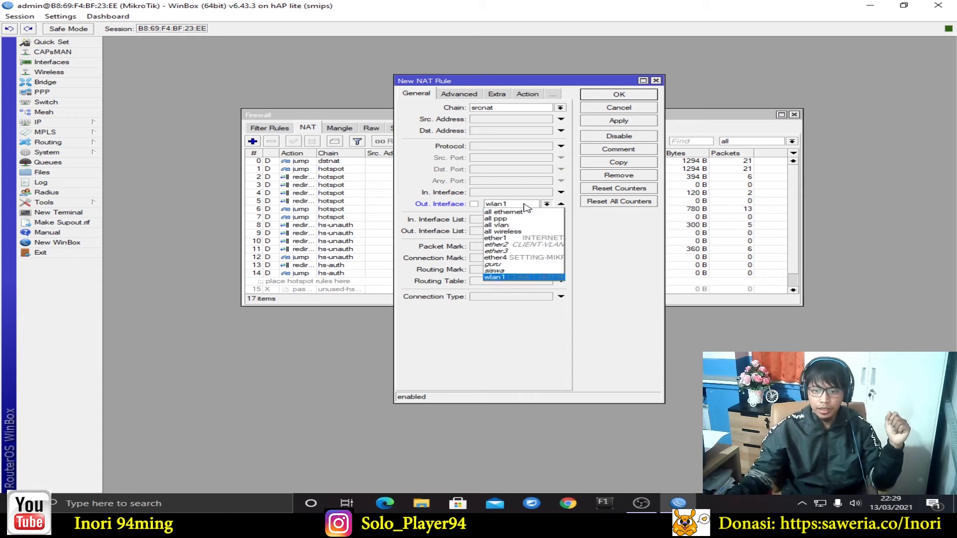
click(535, 240)
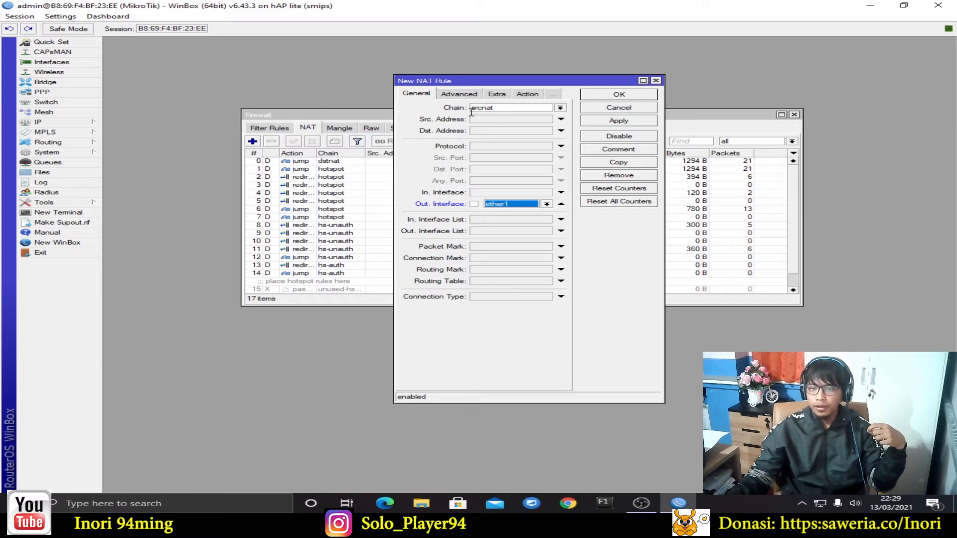
click(530, 95)
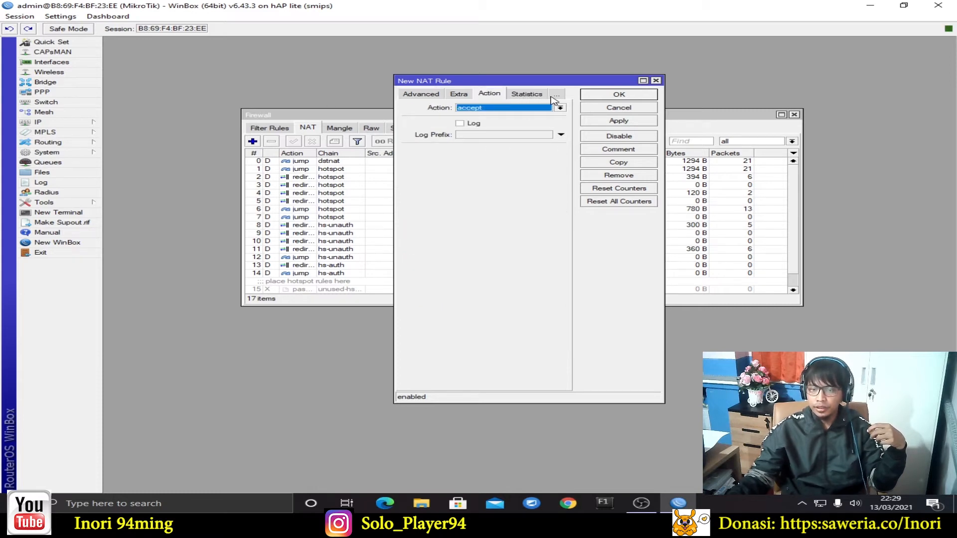
click(538, 108)
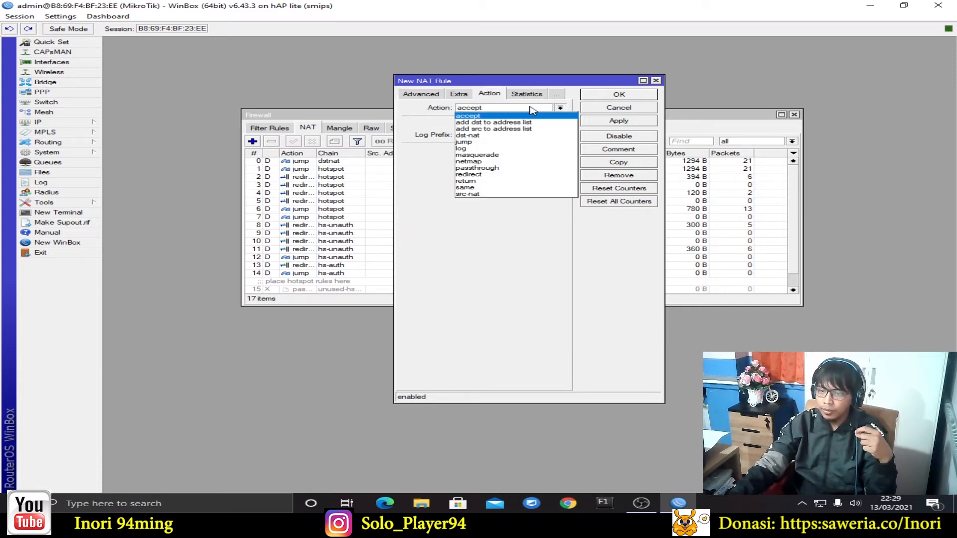
click(493, 155)
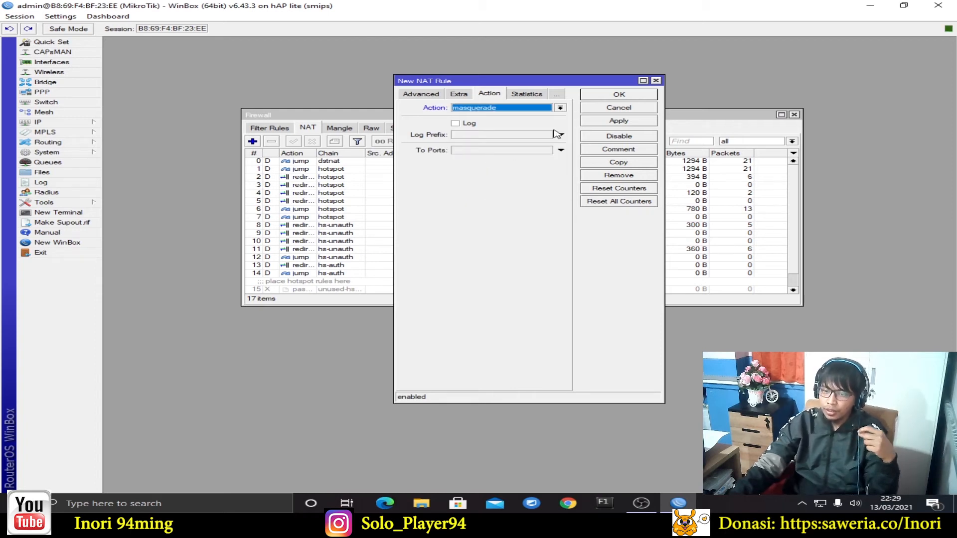
click(619, 121)
click(639, 96)
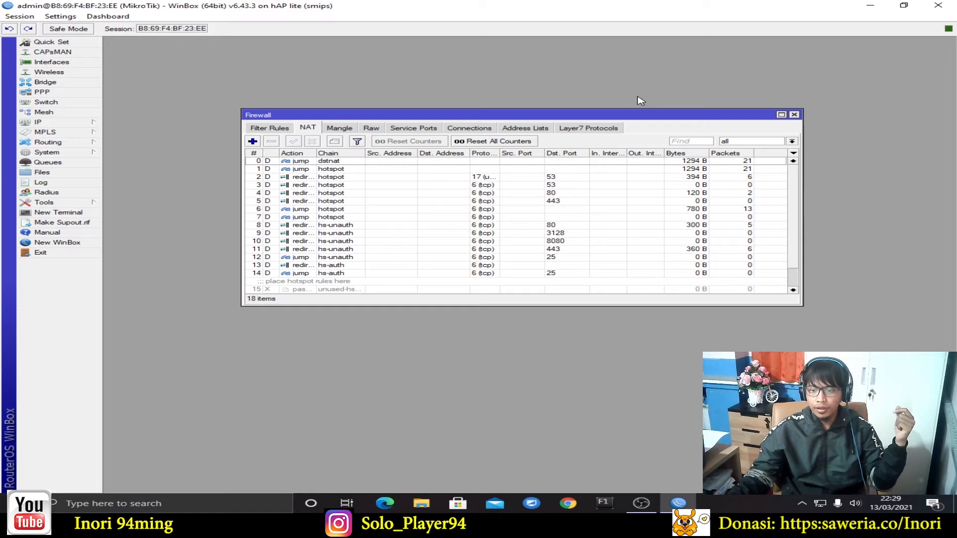
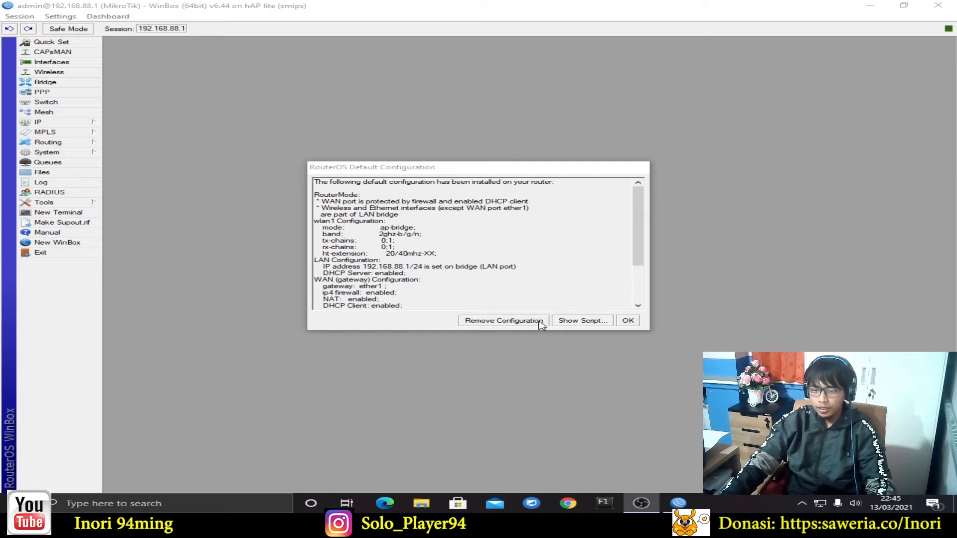
Remove the router's default configuration, exit WinBox, and relaunch winbox64.exe through Windows search
click(533, 321)
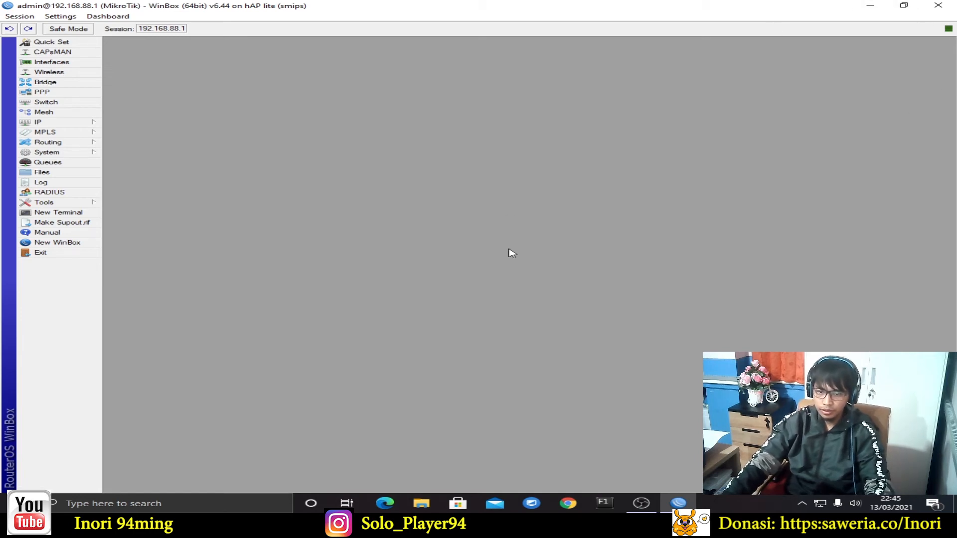
click(31, 255)
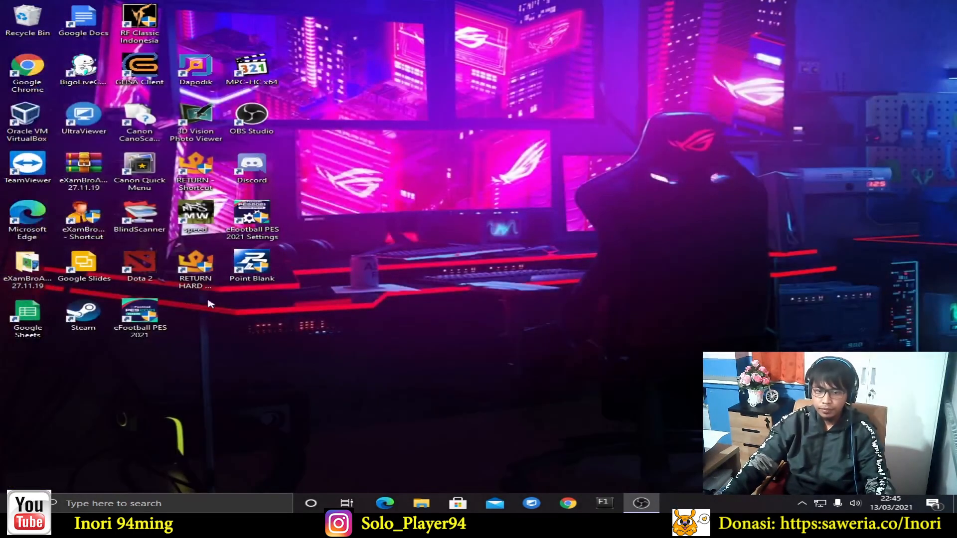
click(145, 505)
text(winb)
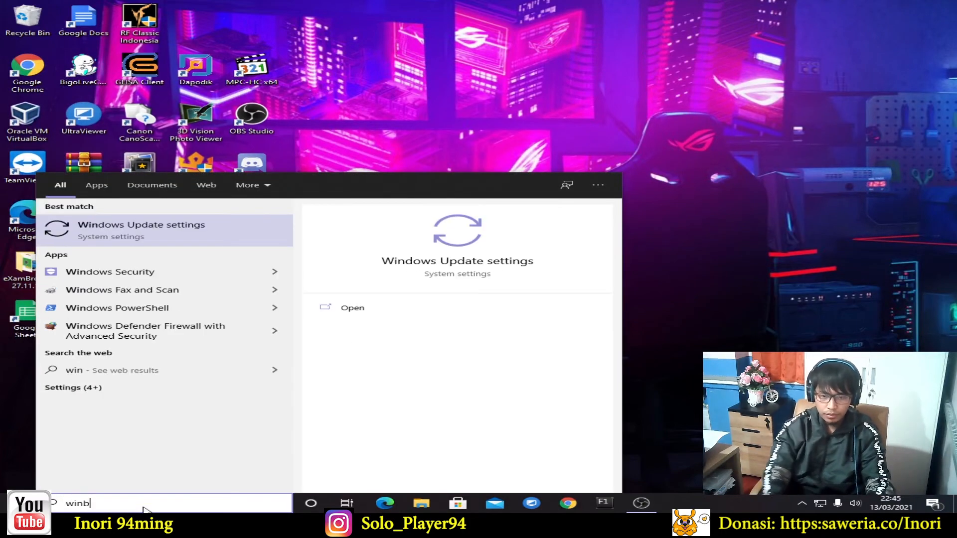
key(BackSpace)
key(BackSpace)
key(BackSpace)
text(winbo)
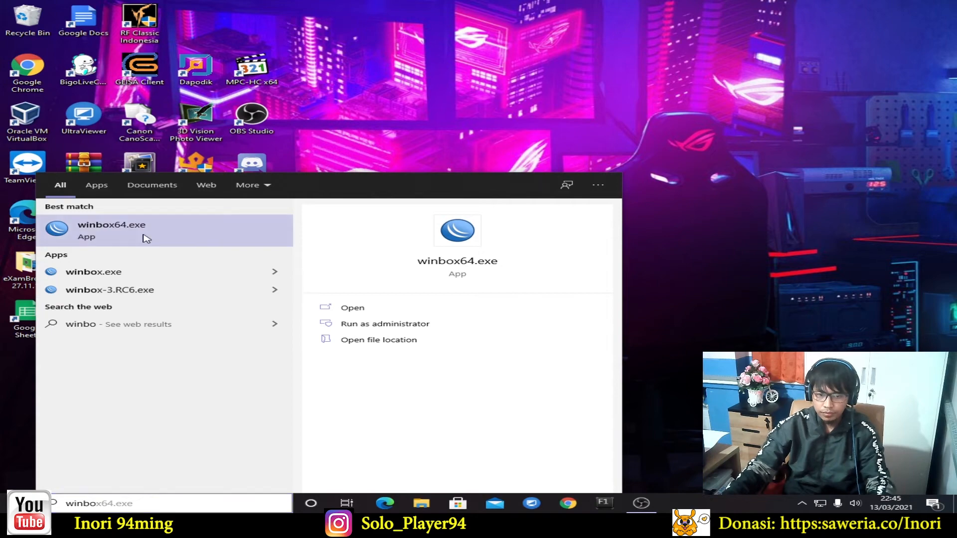
click(144, 238)
Reconnect to the MikroTik hAP lite from the Neighbors list by MAC address and maximize the session window
click(527, 262)
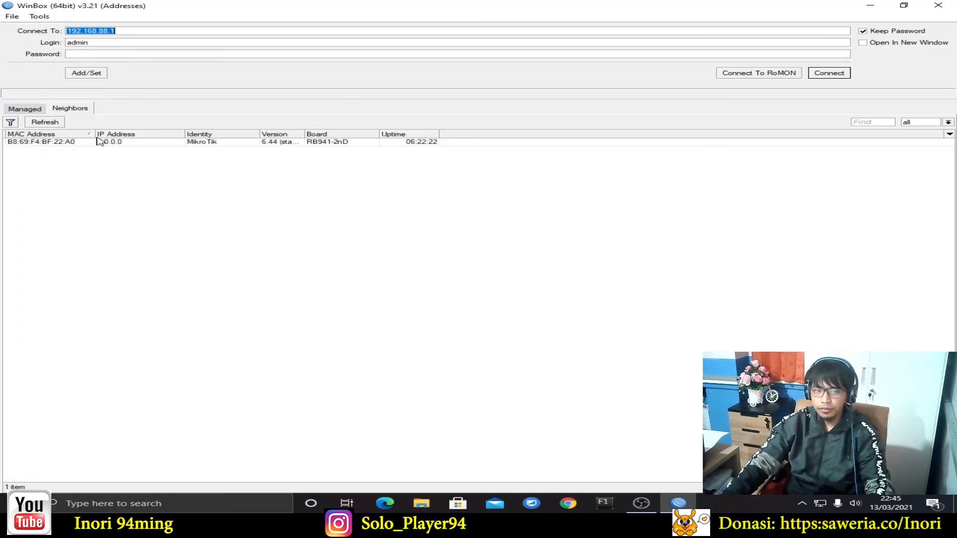
click(106, 144)
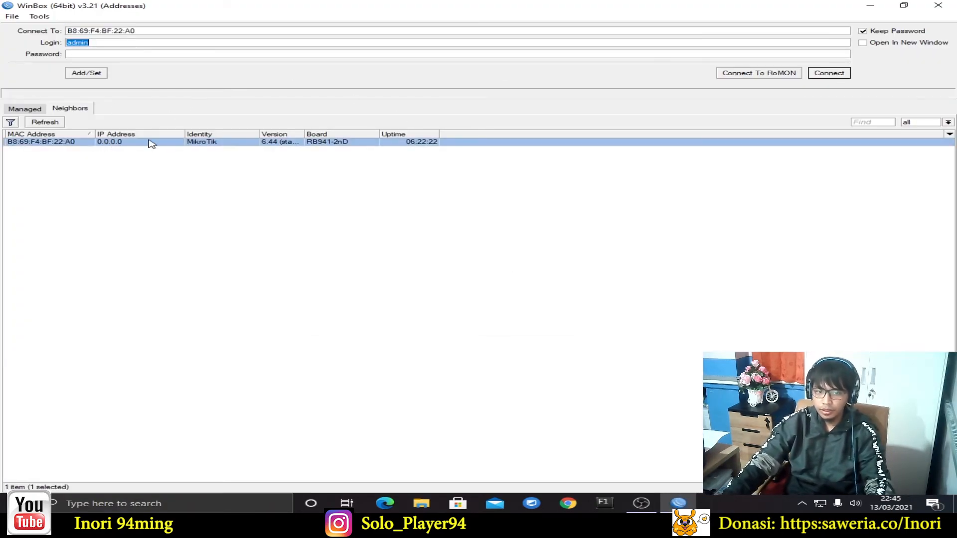
click(842, 74)
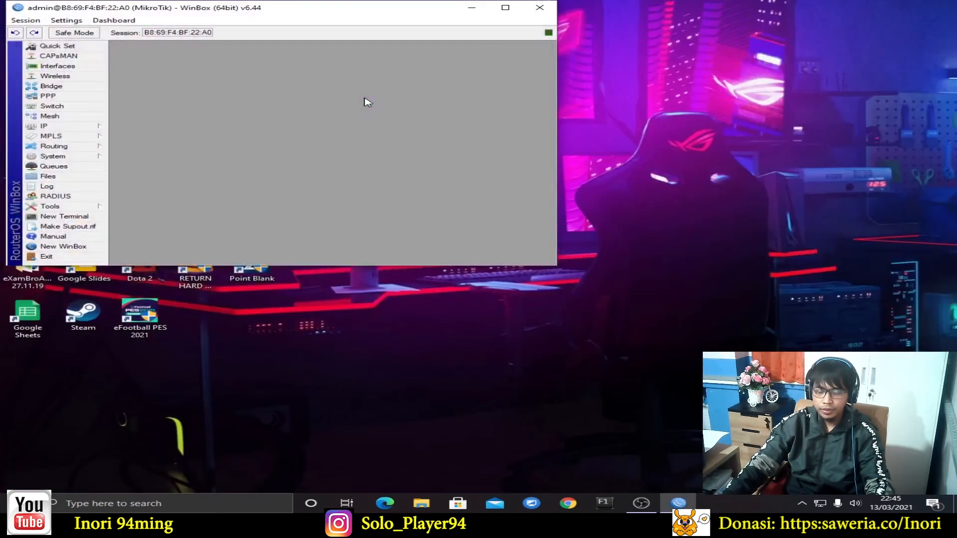
click(506, 9)
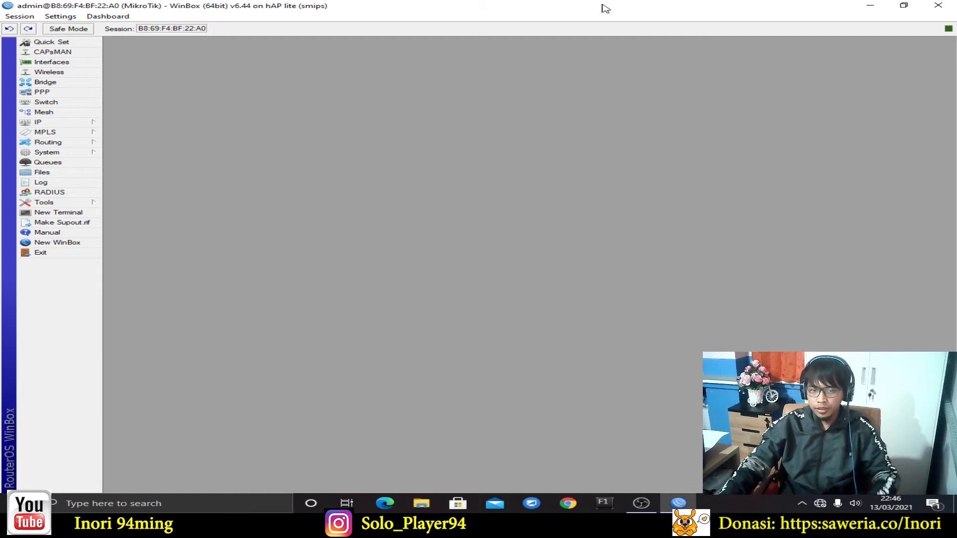
Add a bridge interface named bridge1 with default settings in the Bridge window
click(72, 84)
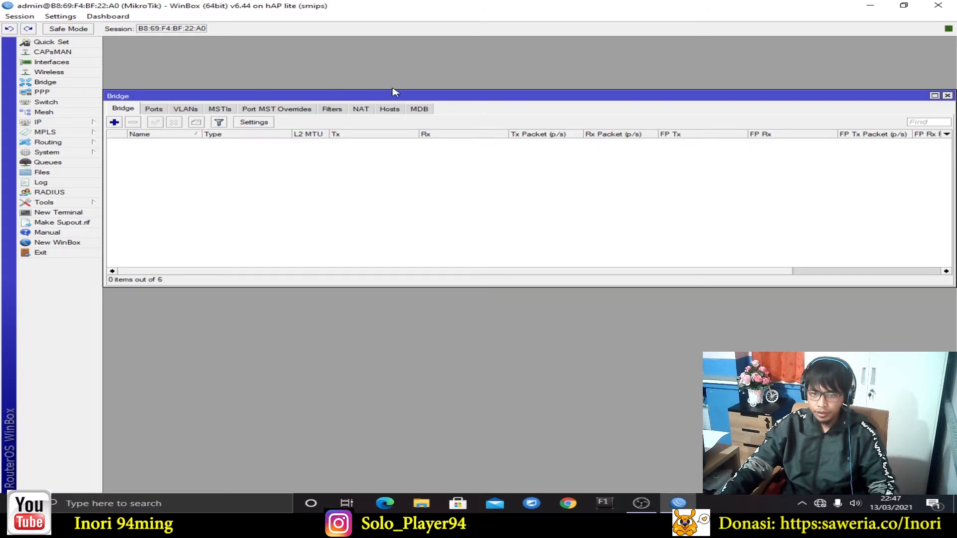
drag(399, 98, 399, 80)
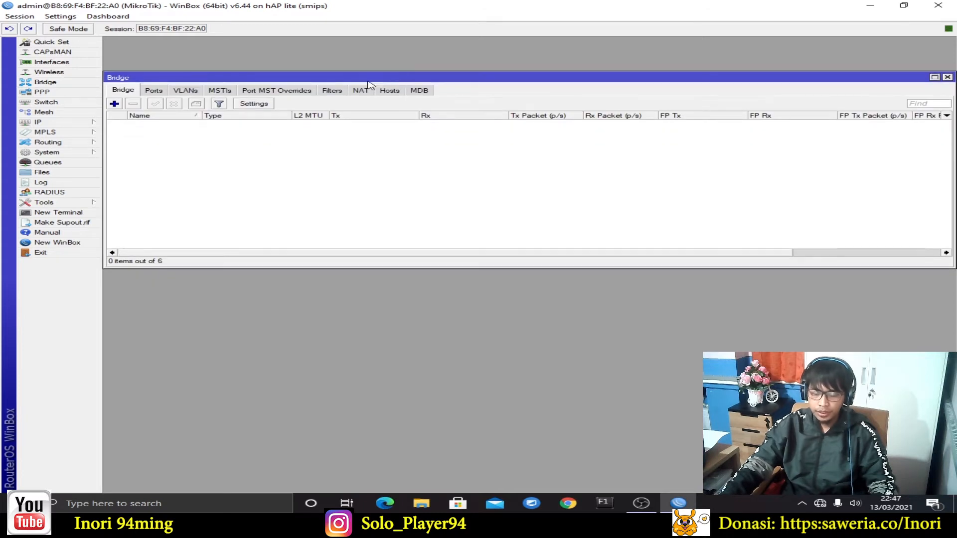
click(118, 106)
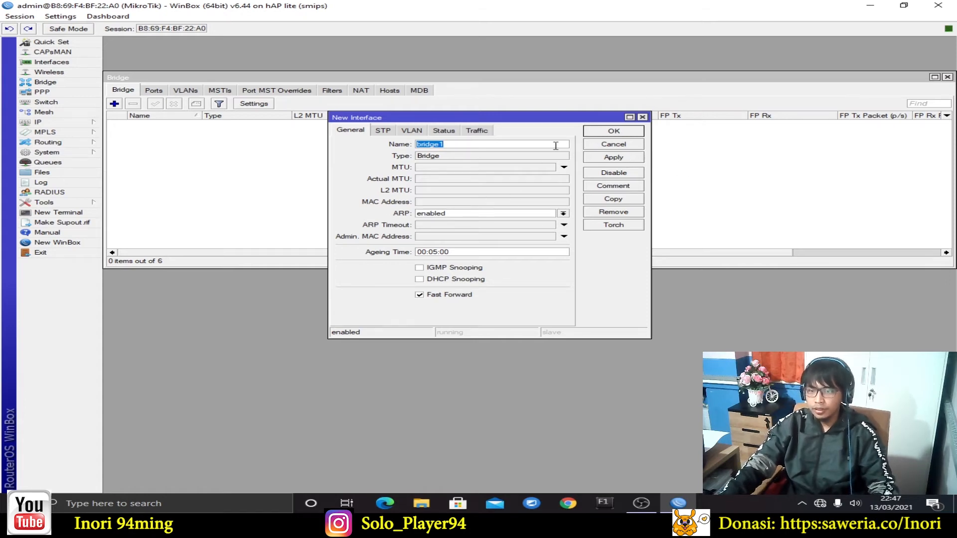
drag(484, 121, 482, 114)
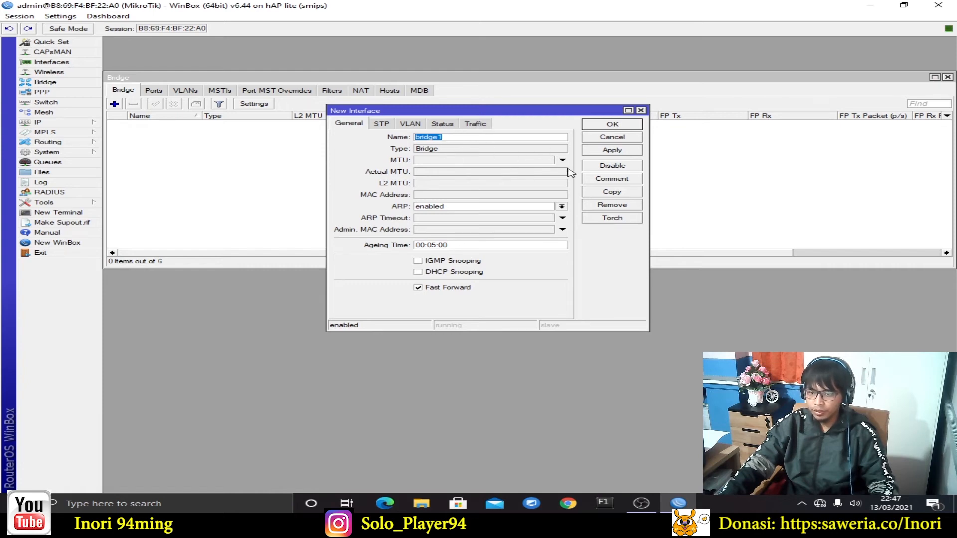
click(603, 153)
click(609, 126)
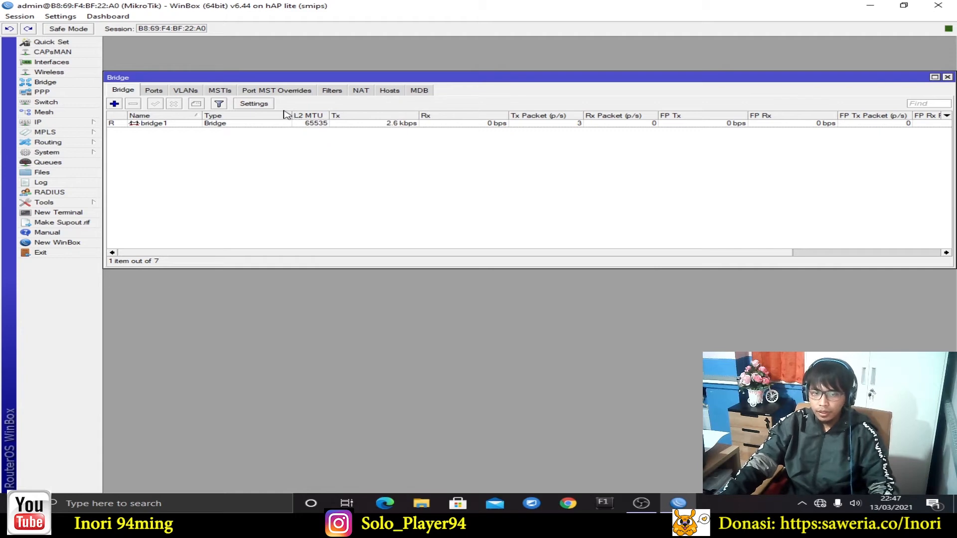
click(154, 91)
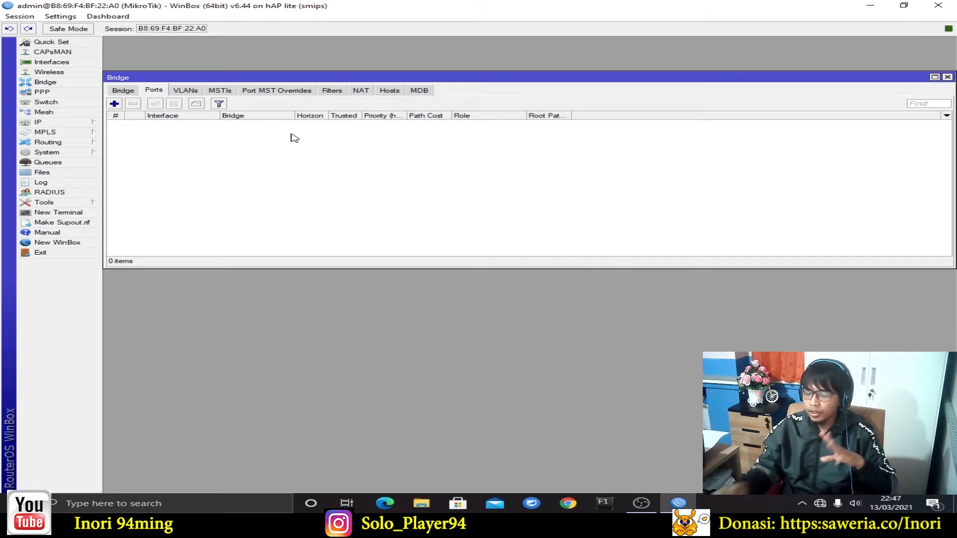
Add ether1 as a port of bridge1
click(114, 103)
drag(602, 193, 565, 123)
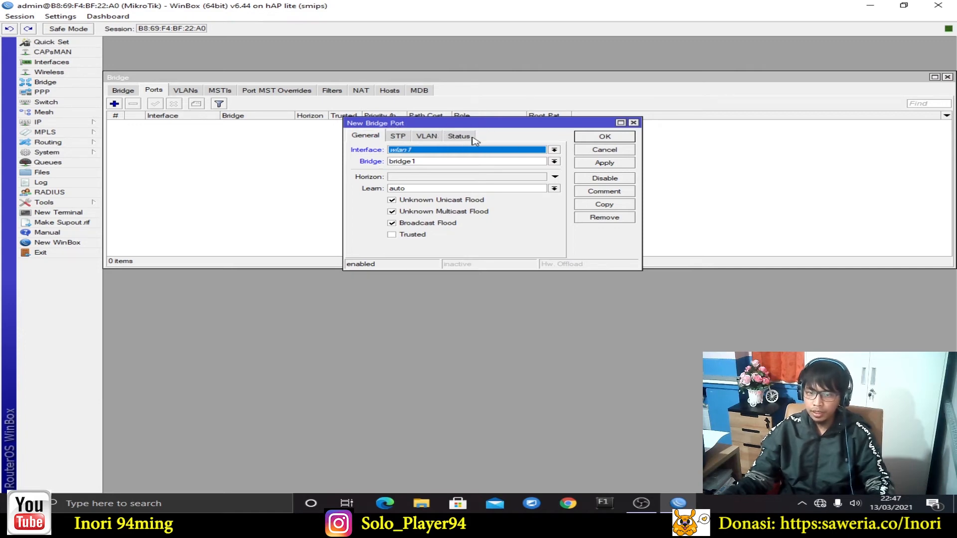
click(438, 136)
click(375, 136)
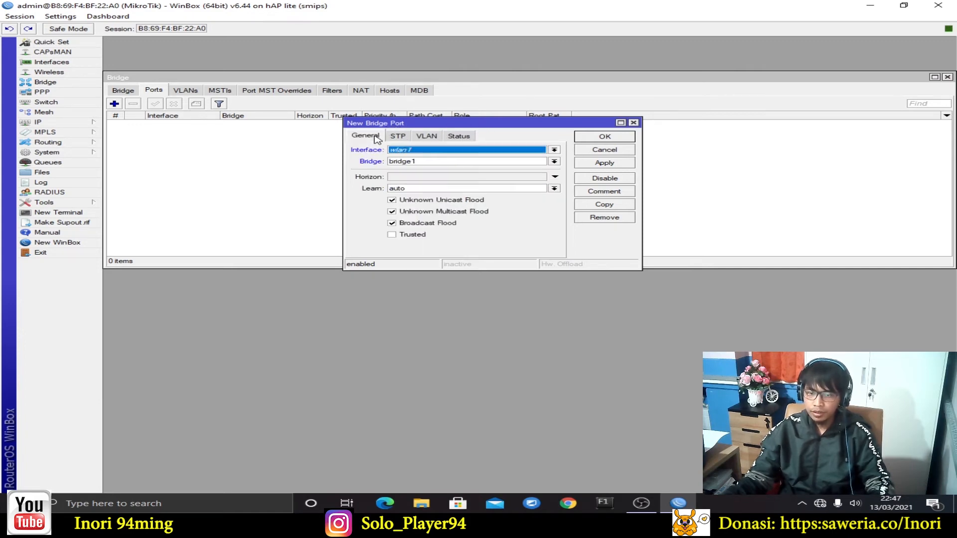
click(490, 151)
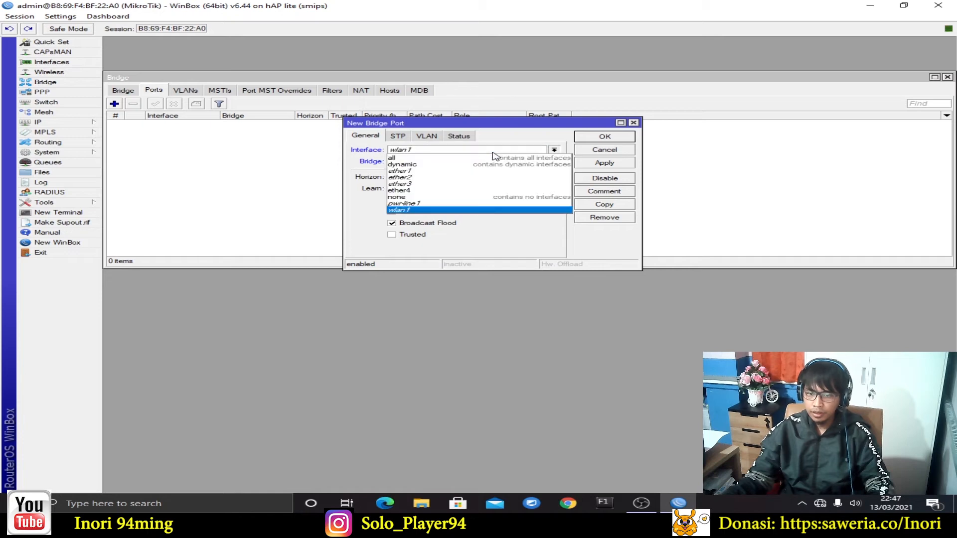
click(438, 171)
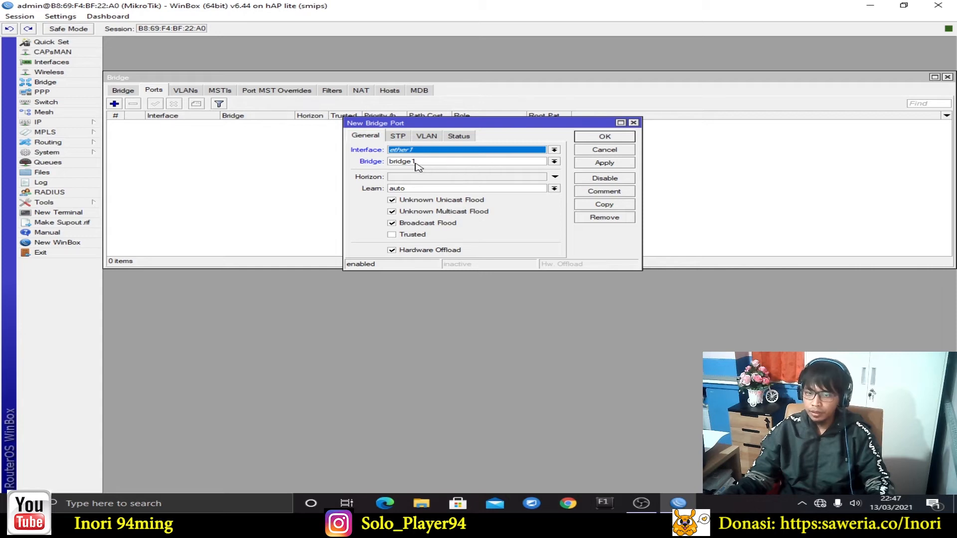
click(486, 152)
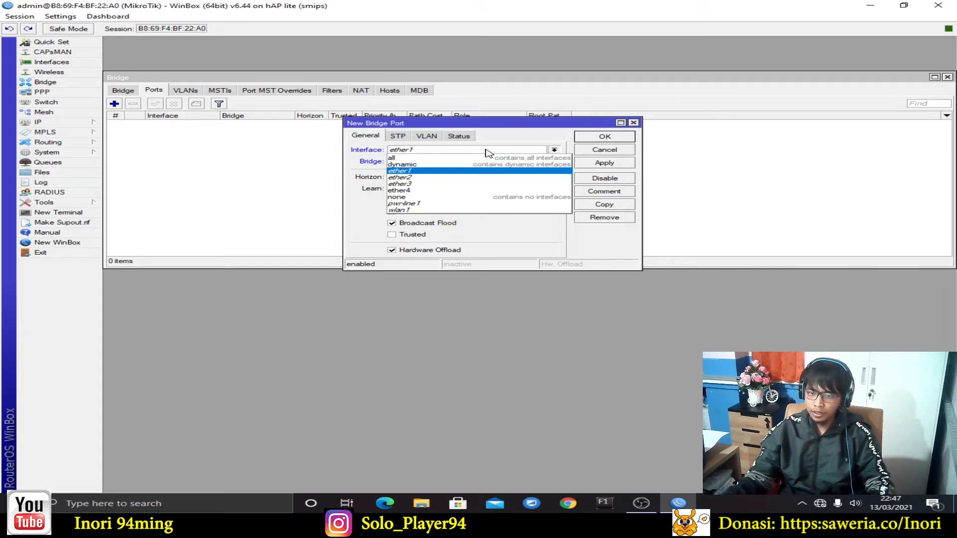
click(488, 170)
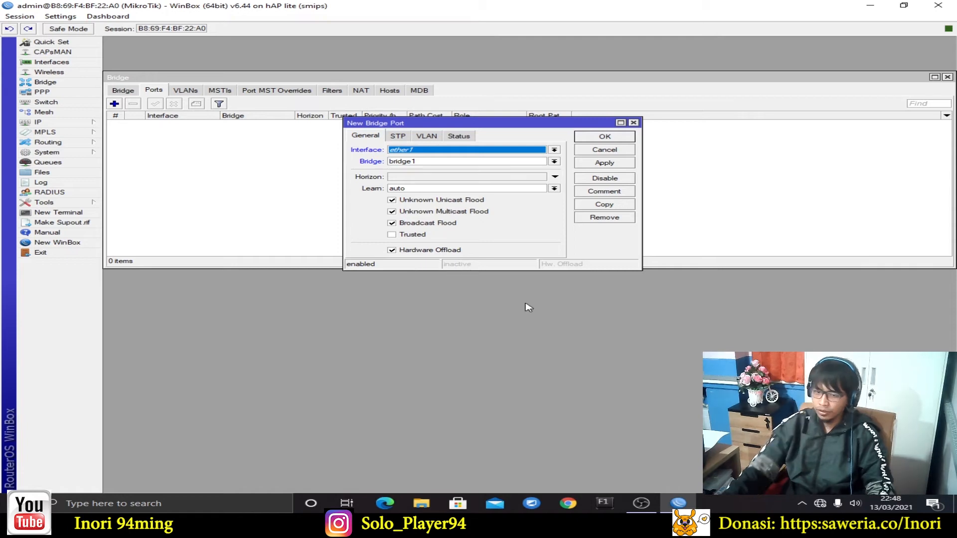
click(620, 164)
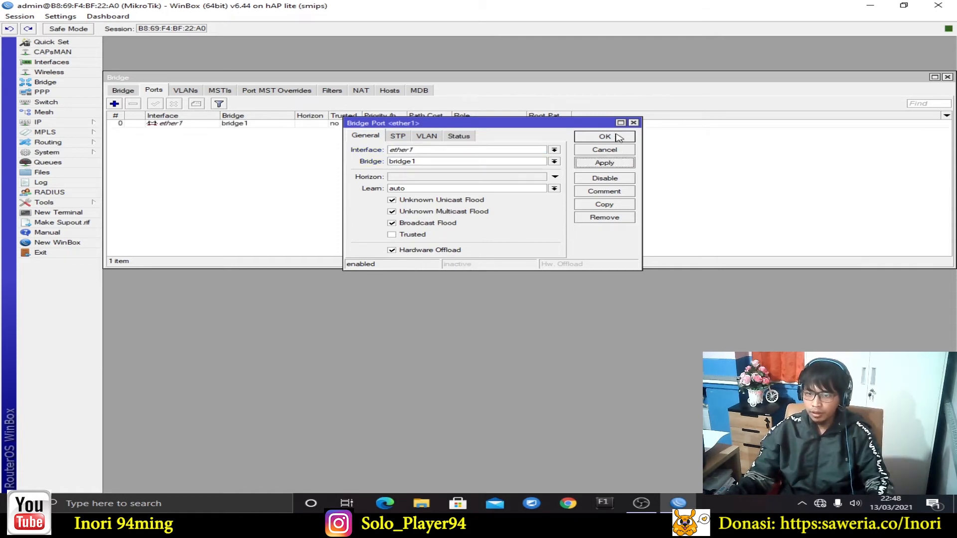
click(619, 138)
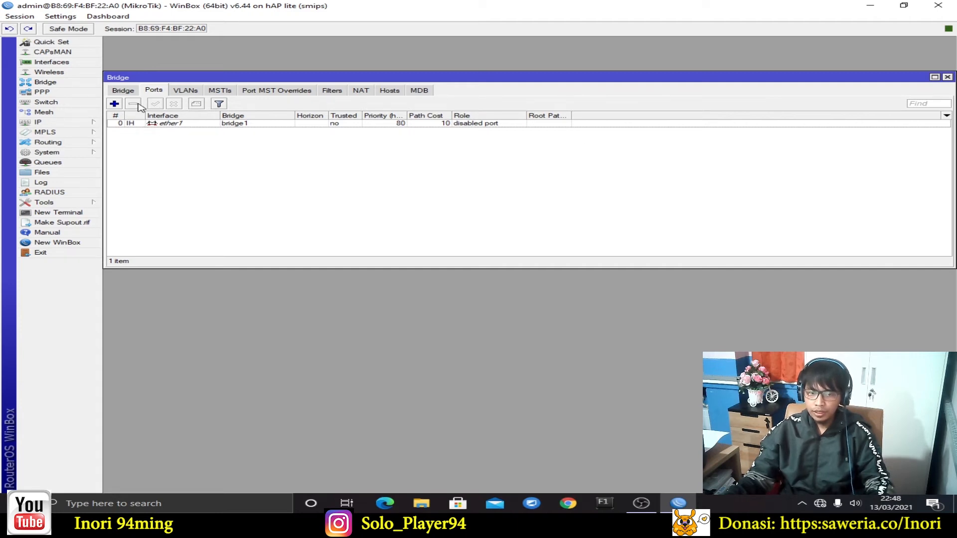
Add ether2 as a second port of bridge1
click(120, 106)
click(463, 151)
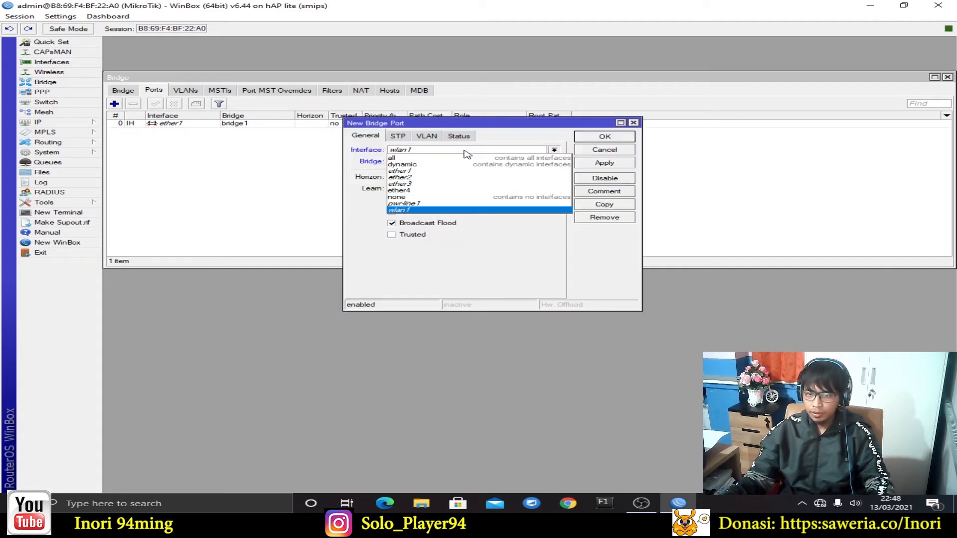
click(458, 178)
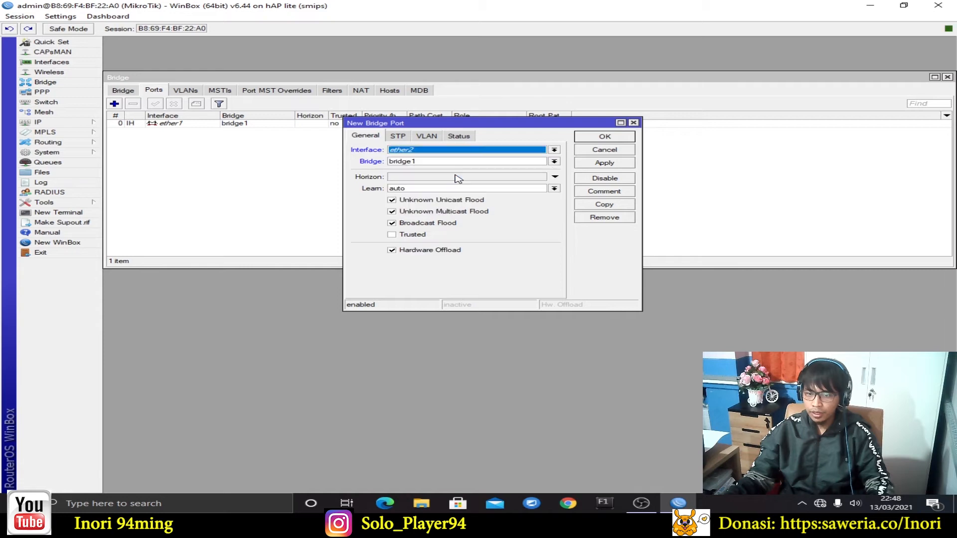
click(603, 167)
click(605, 138)
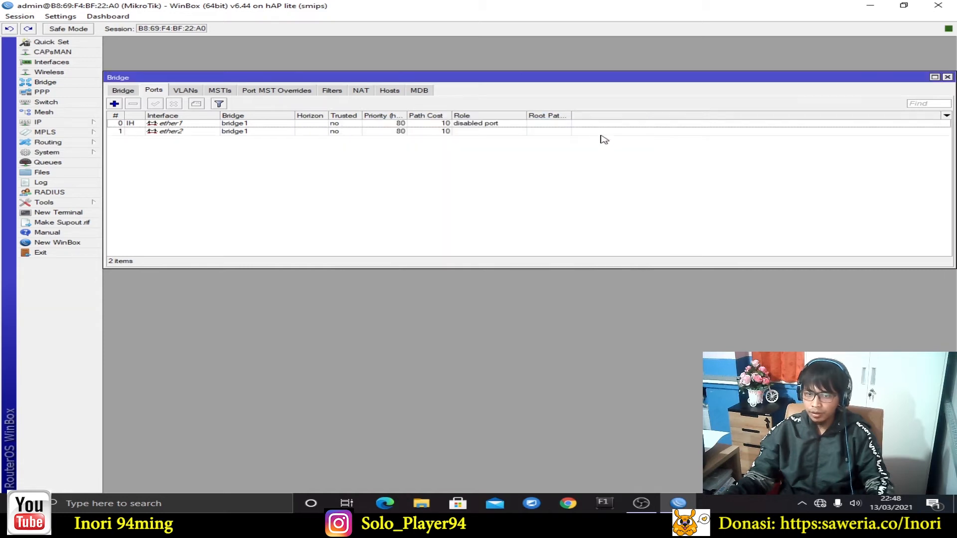
Add ether3 as the third port of bridge1
click(118, 106)
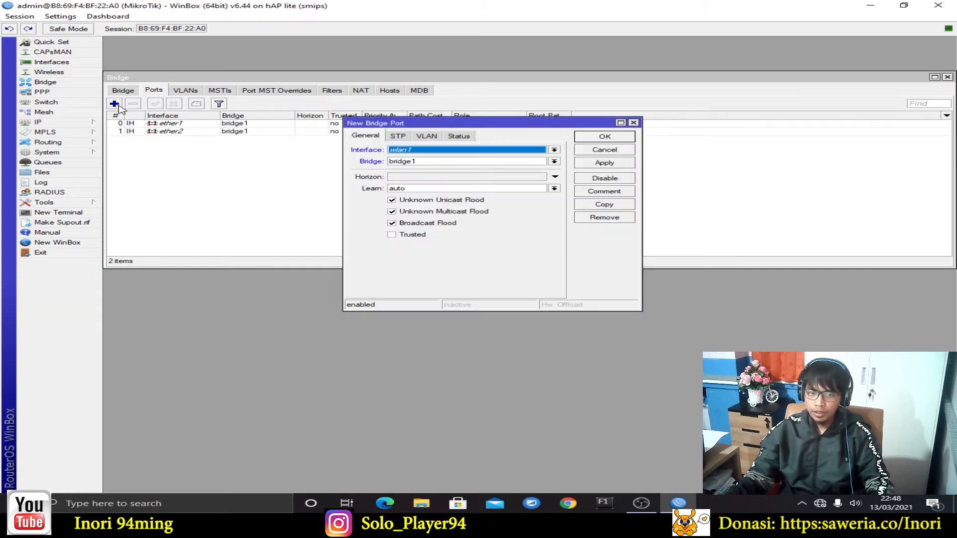
click(513, 162)
click(513, 149)
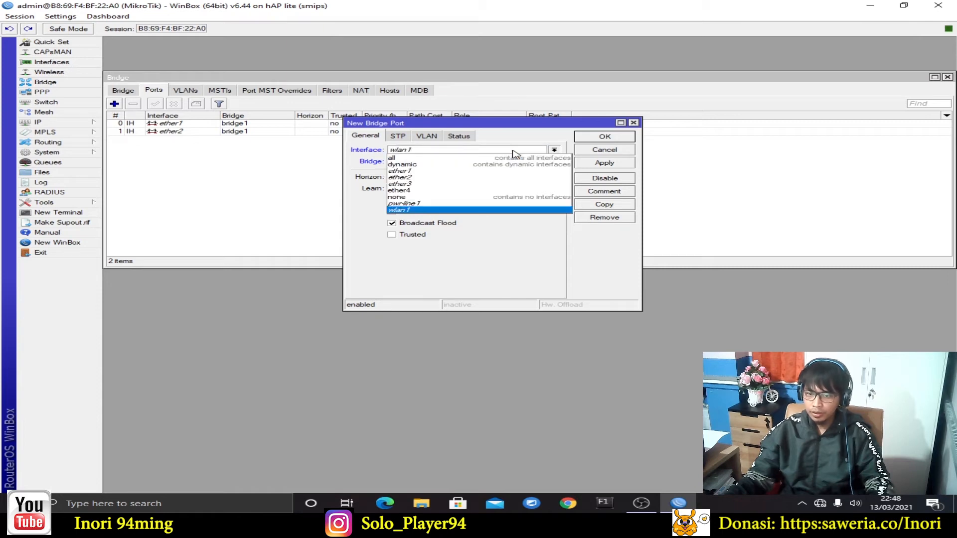
click(487, 184)
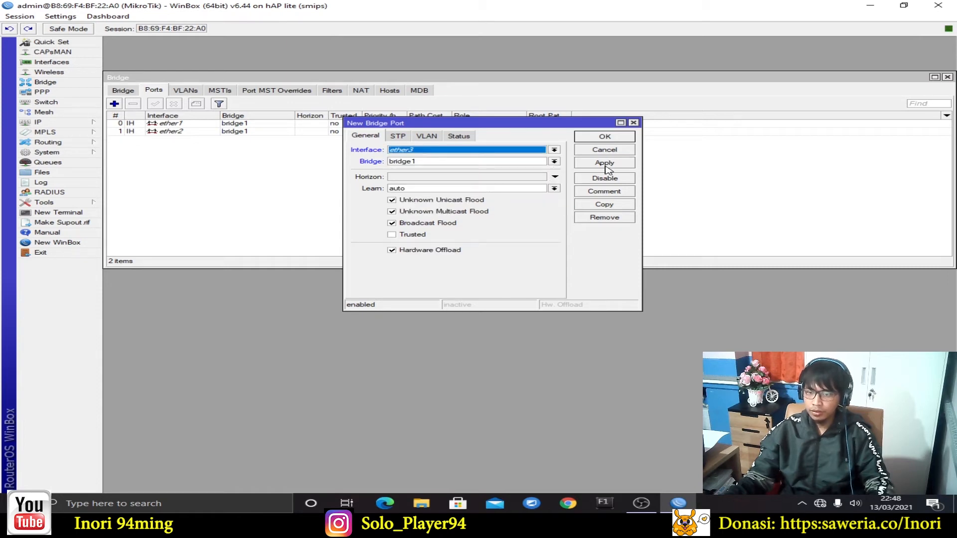
click(609, 167)
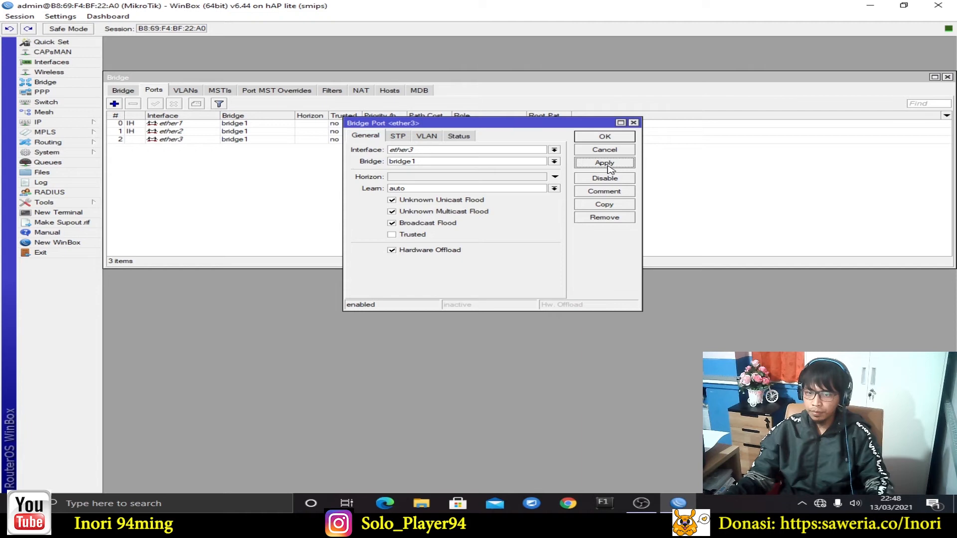
click(603, 138)
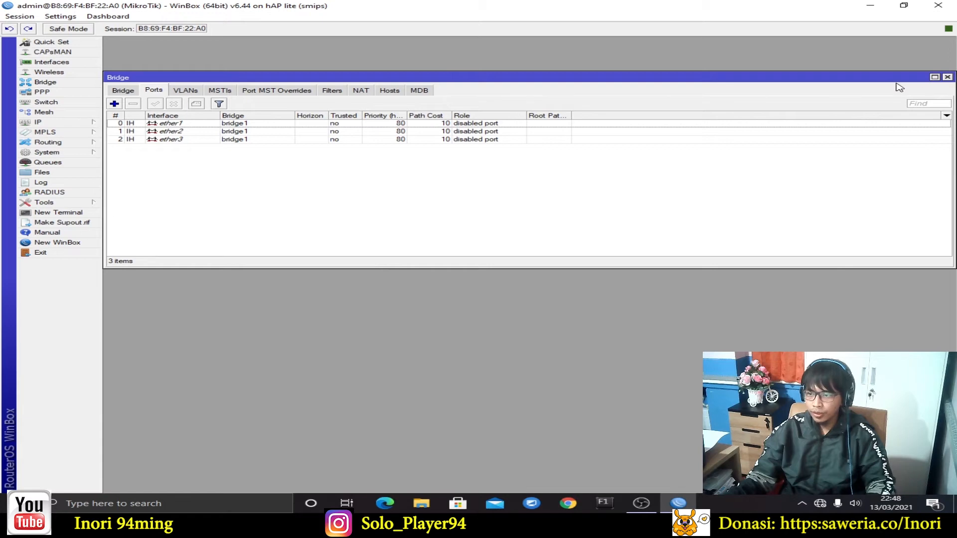
Close the Bridge window and bring up the Switch VLAN table
click(947, 78)
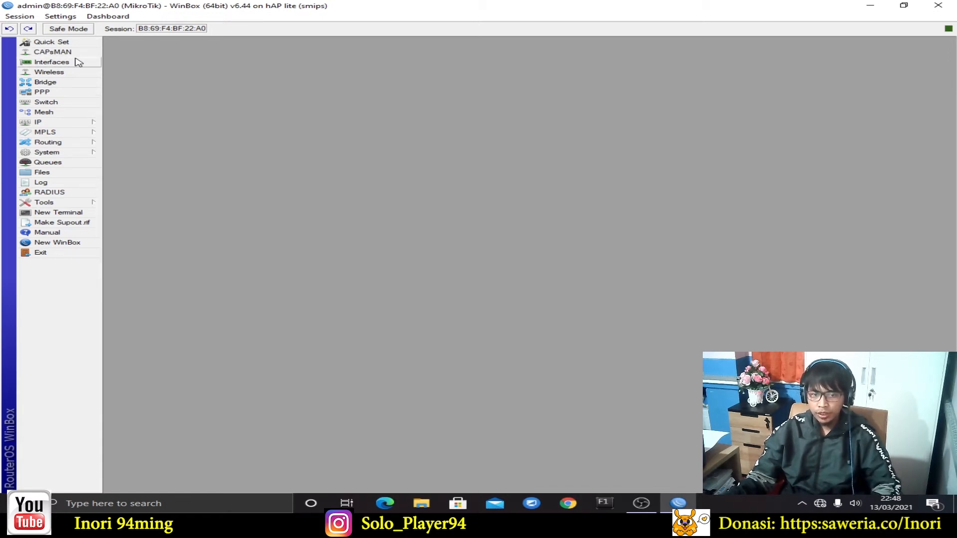
click(89, 102)
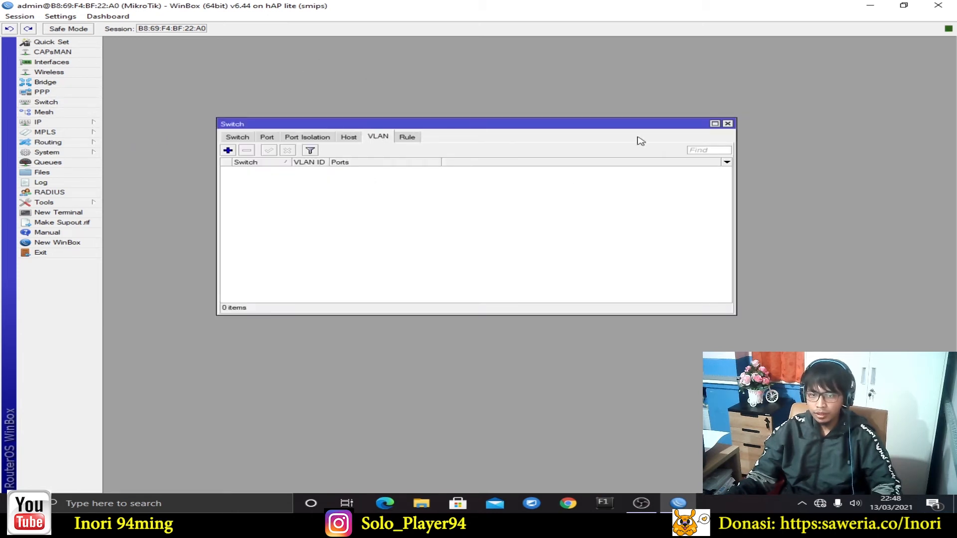
click(727, 124)
click(86, 102)
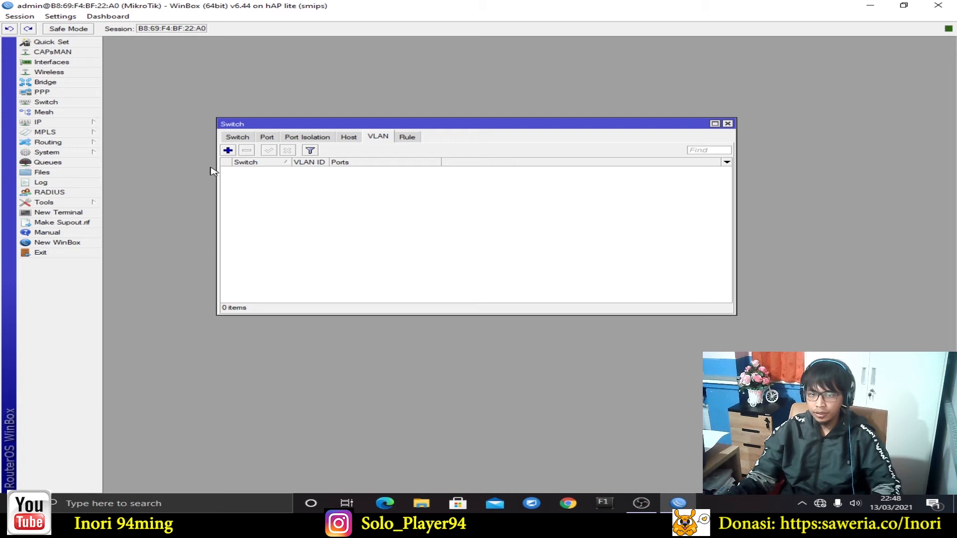
Start a new switch VLAN entry with VLAN ID 10
click(228, 151)
drag(566, 220, 542, 169)
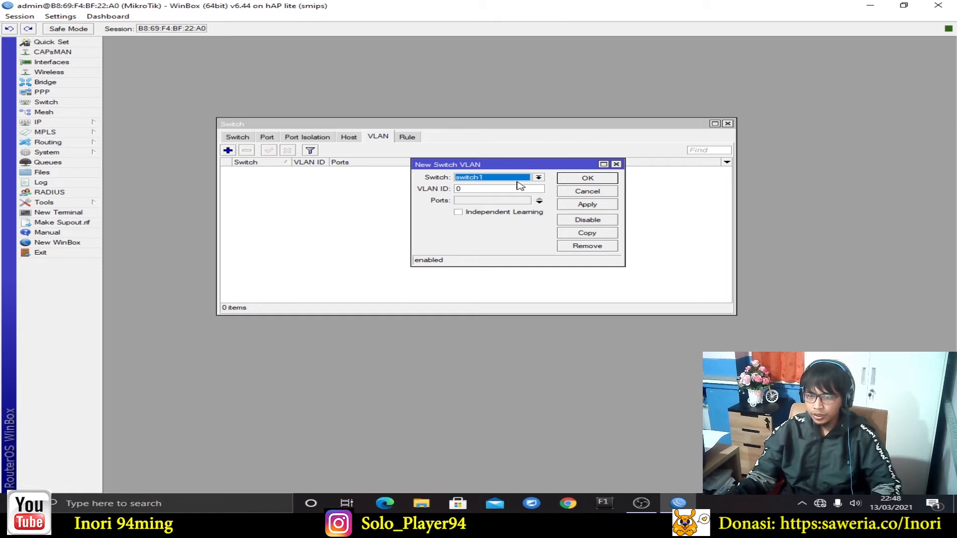
click(498, 189)
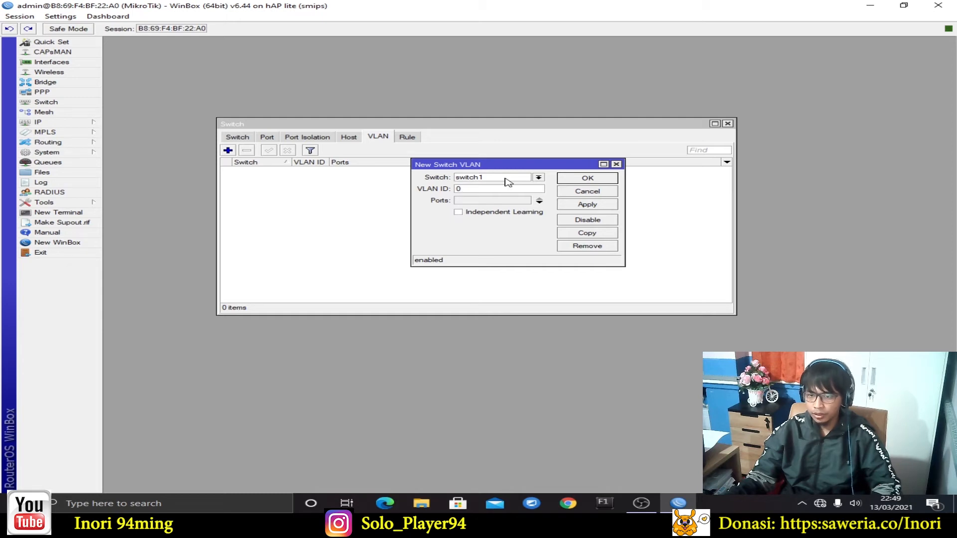
key(BackSpace)
text(1)
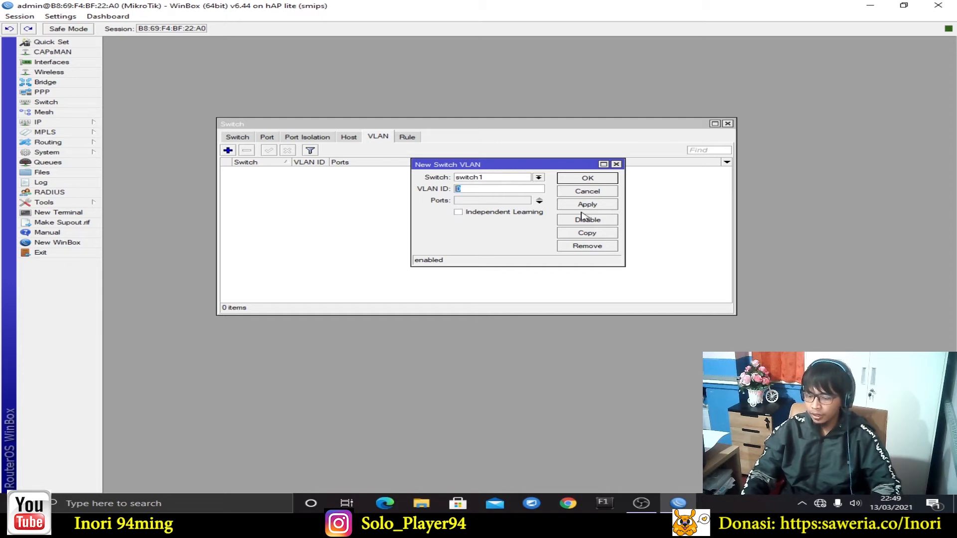
text(0)
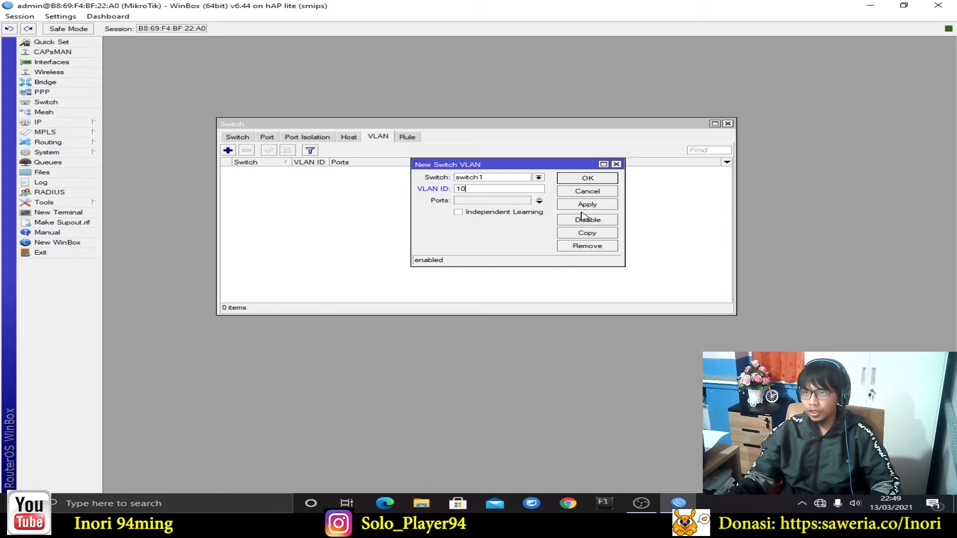
Give VLAN 10 member ports ether1 and ether2 and save it
click(478, 201)
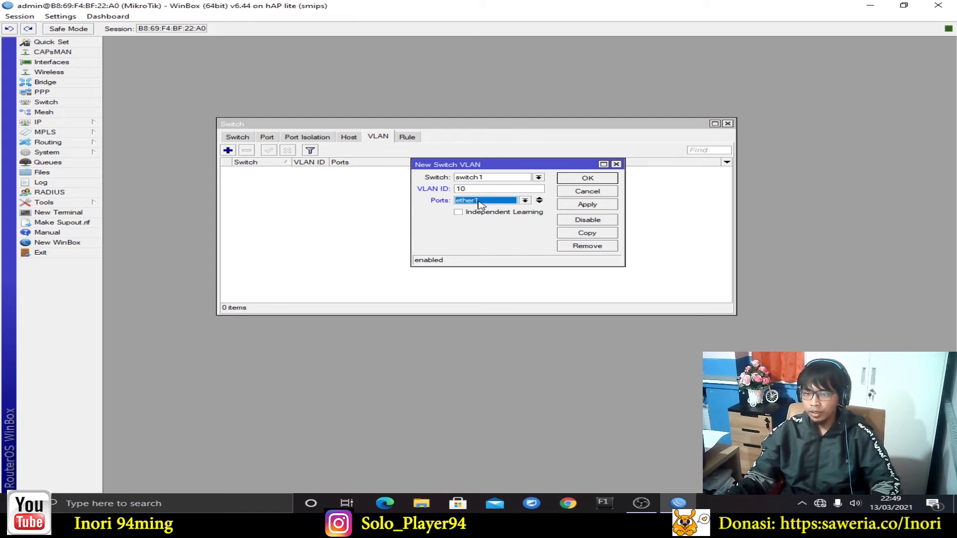
click(540, 204)
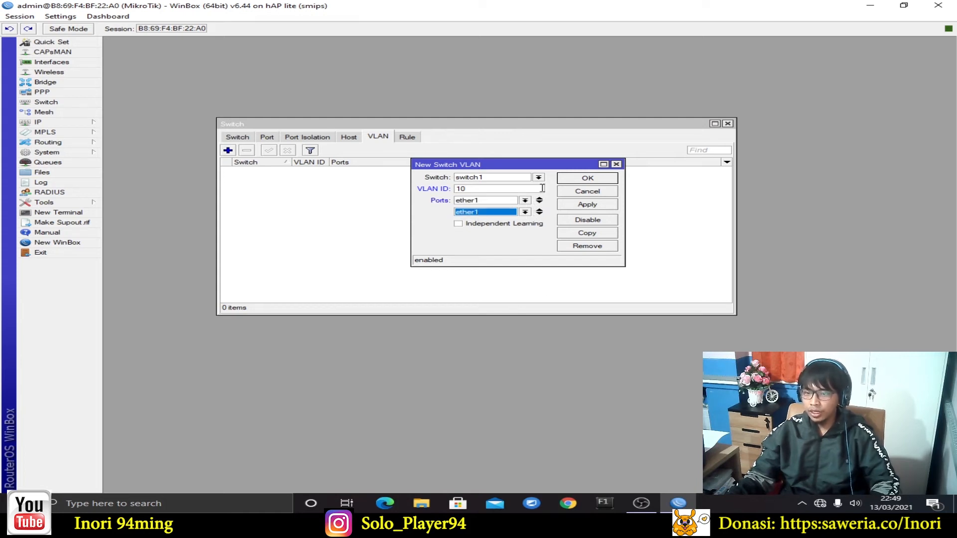
click(525, 214)
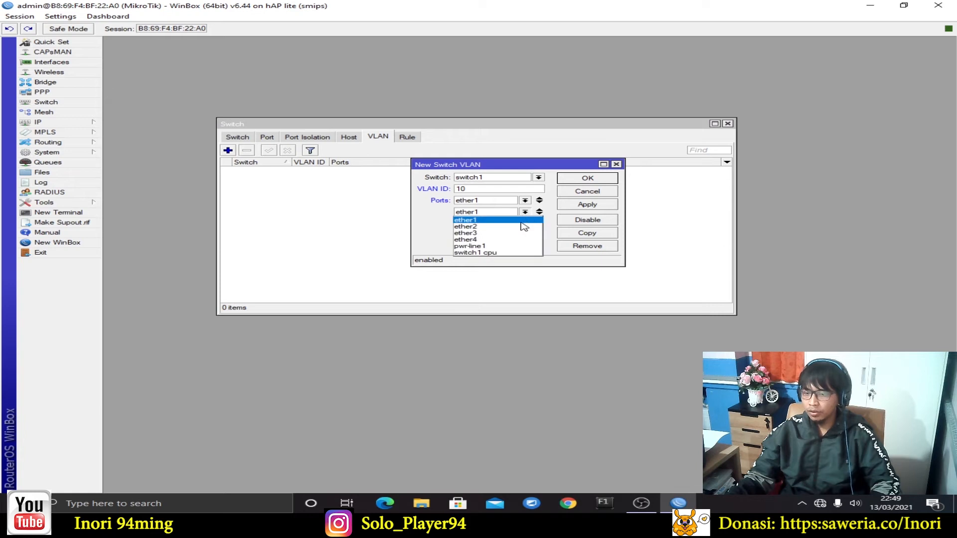
click(522, 229)
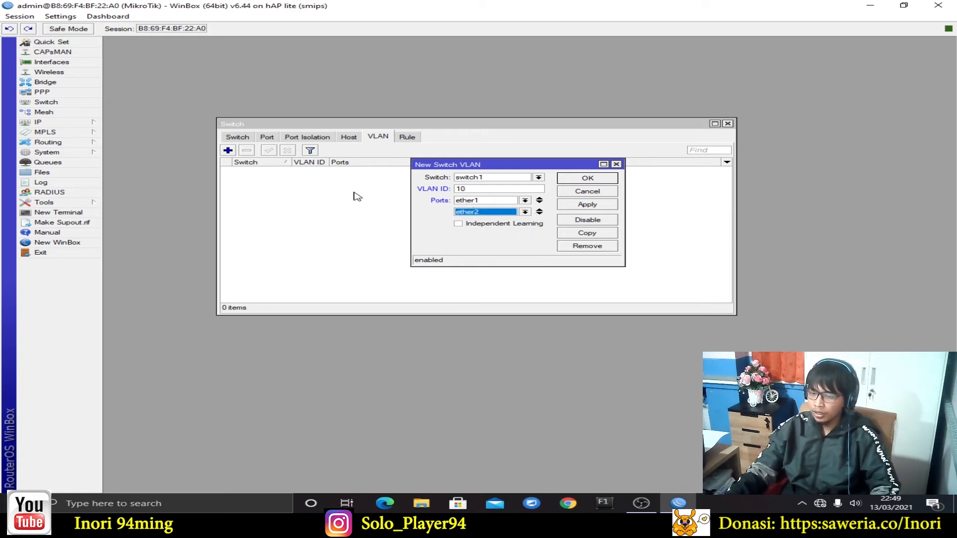
click(480, 190)
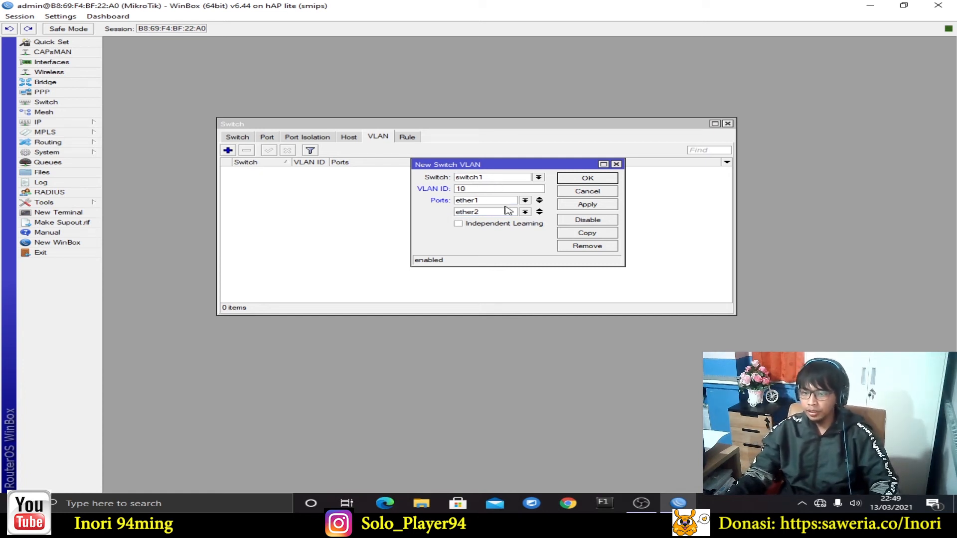
click(584, 209)
click(597, 179)
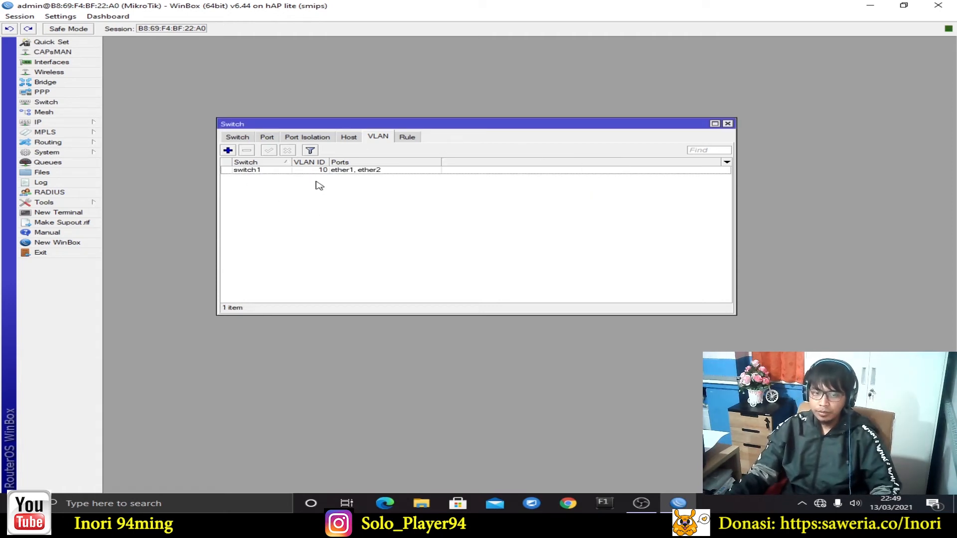
click(229, 151)
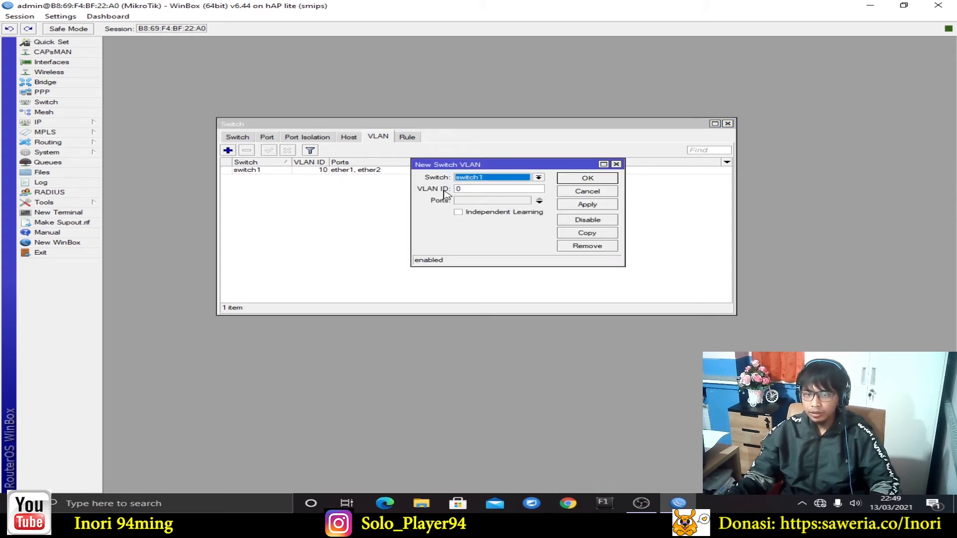
Set the new switch VLAN's ID to 20
click(496, 190)
drag(471, 192, 451, 192)
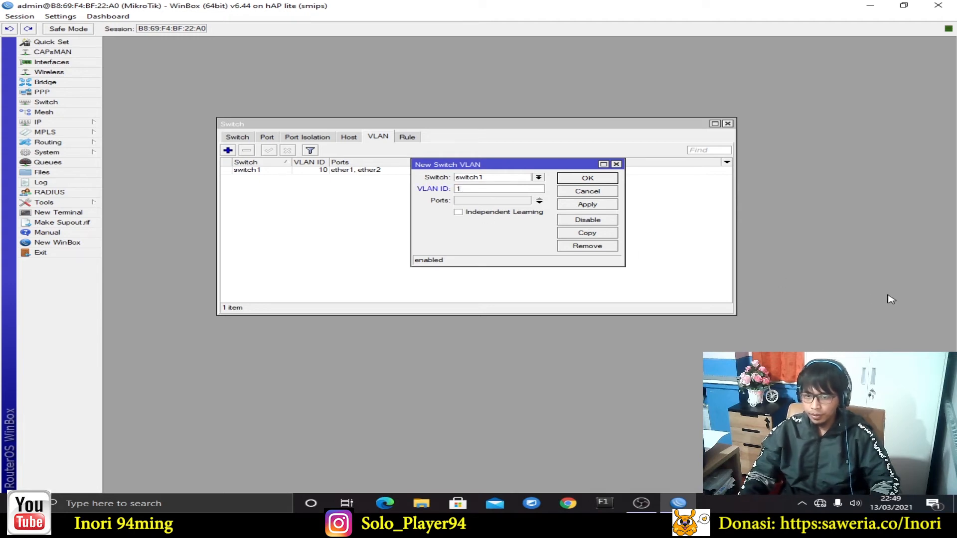
text(1)
key(BackSpace)
text(20)
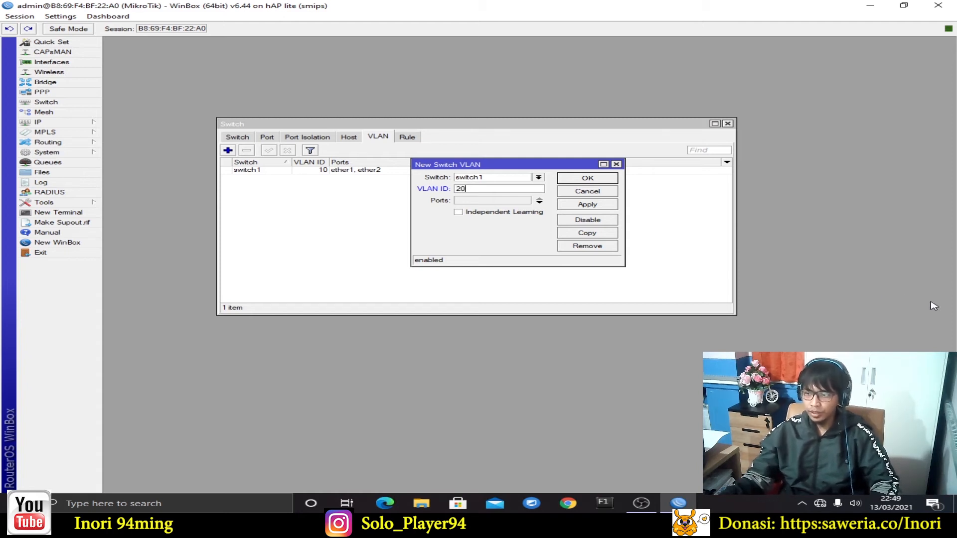
Give VLAN 20 member ports ether1 and ether2 and create it on switch1
click(512, 201)
click(513, 201)
click(508, 214)
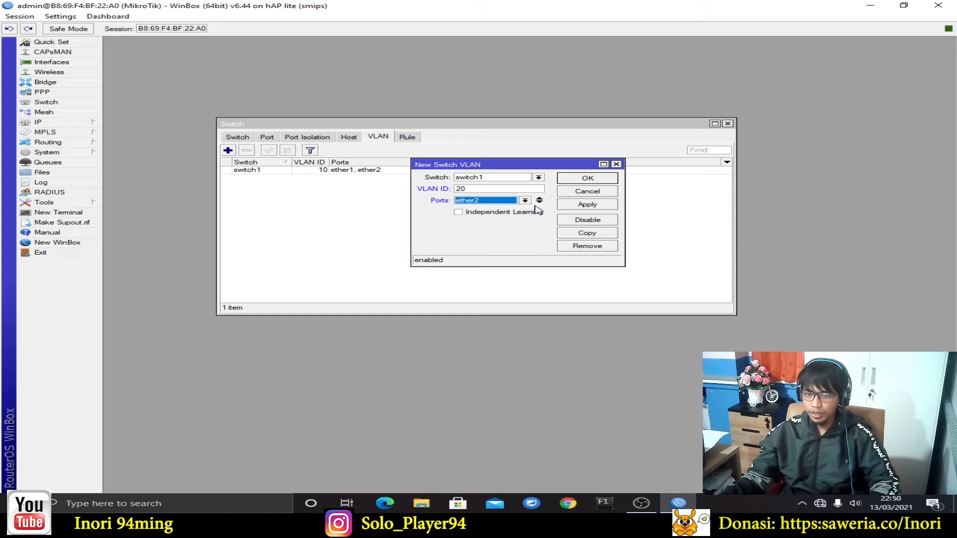
click(540, 203)
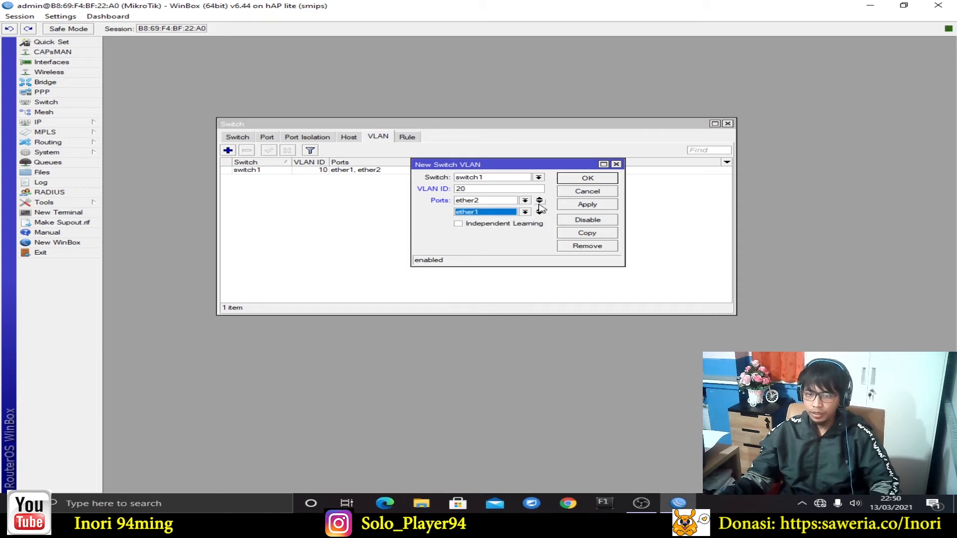
click(525, 213)
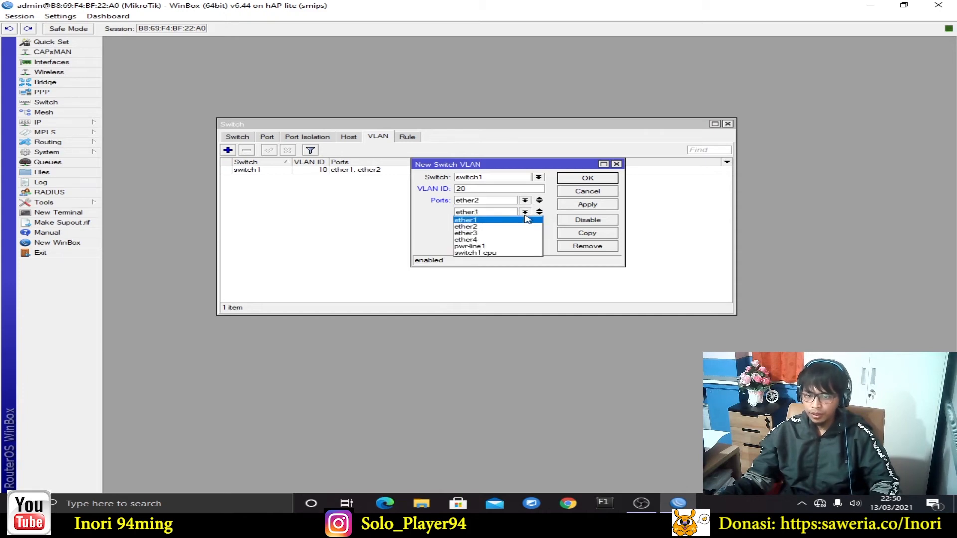
click(527, 219)
click(525, 201)
click(521, 208)
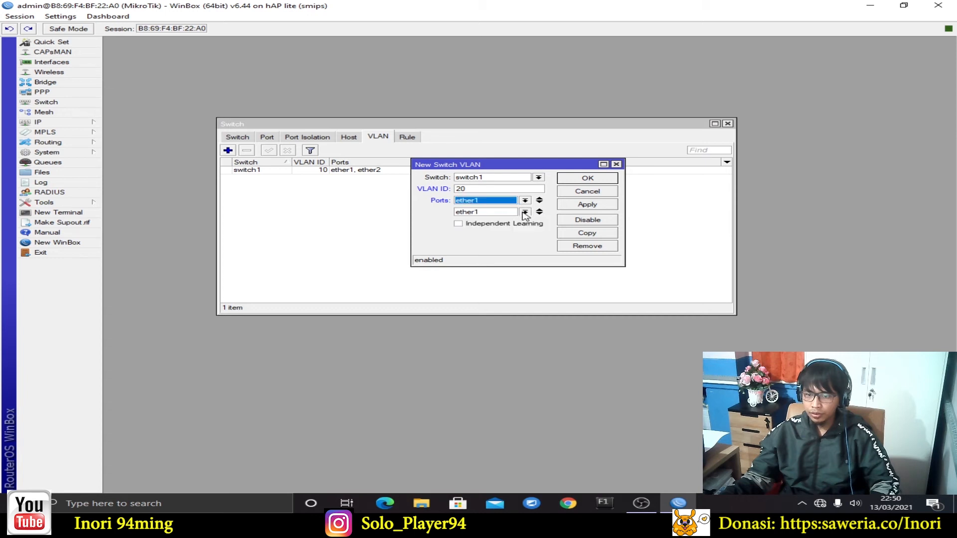
click(525, 213)
click(524, 227)
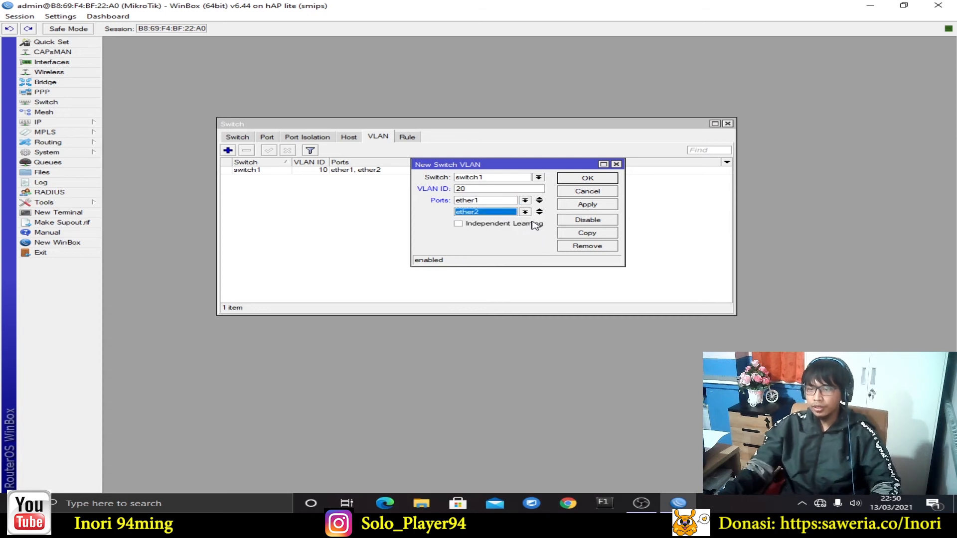
click(608, 206)
click(605, 178)
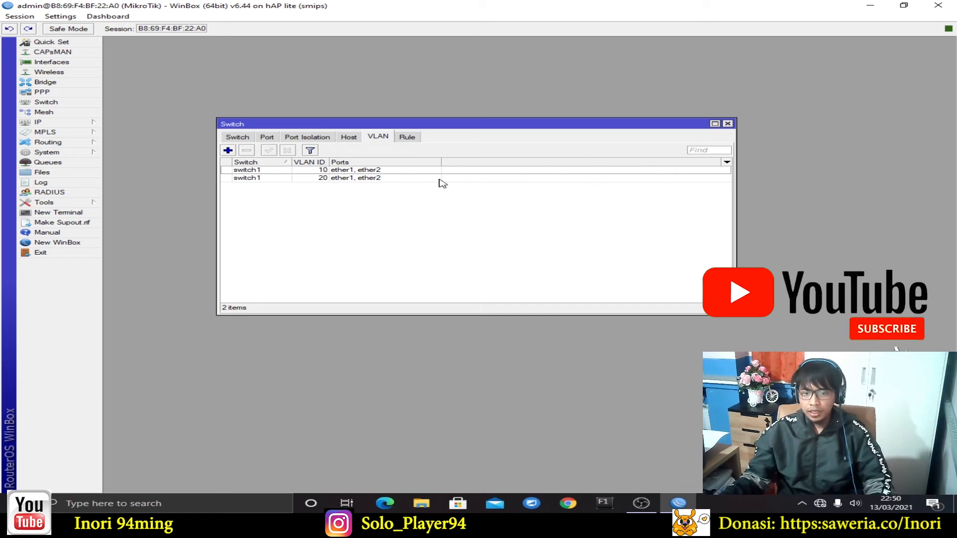
Edit VLAN 20 to replace member port ether2 with ether3
double_click(385, 178)
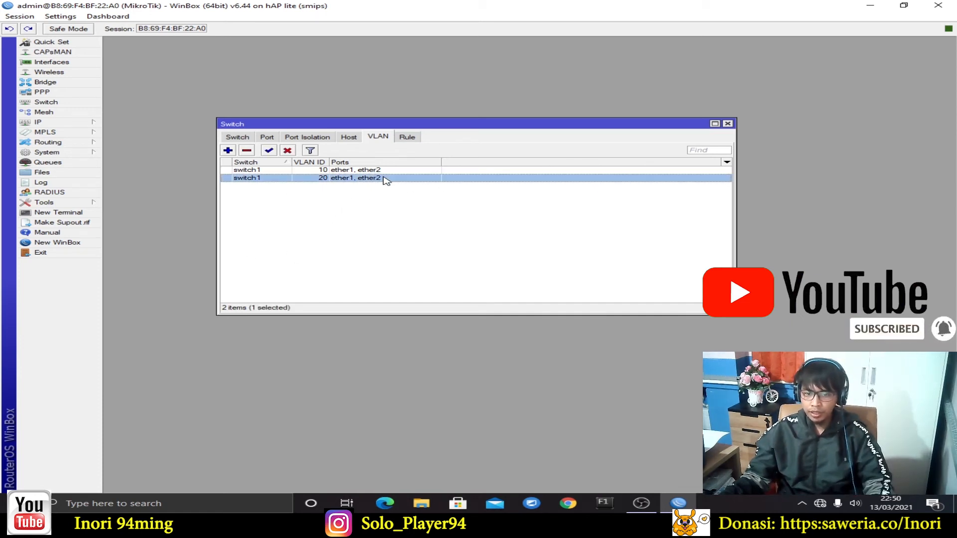
click(524, 212)
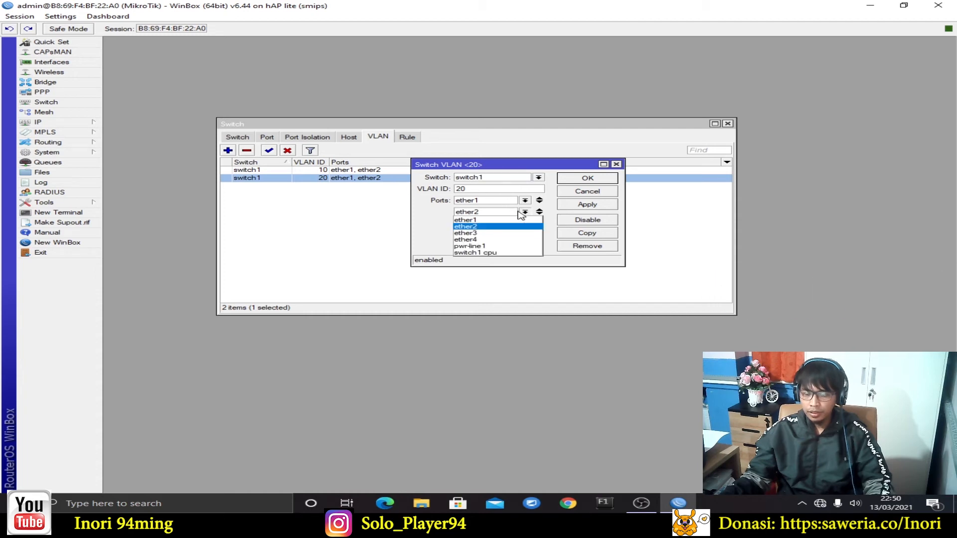
click(506, 234)
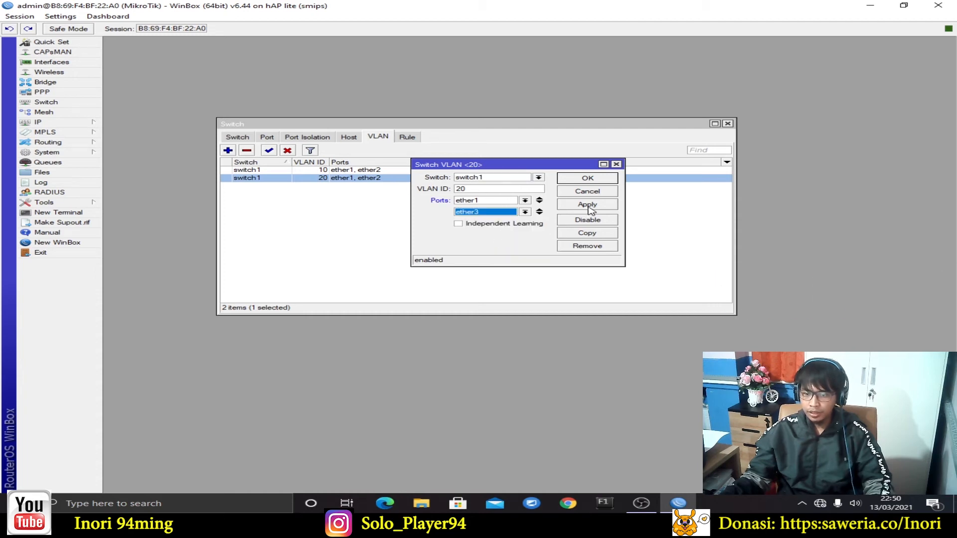
click(590, 207)
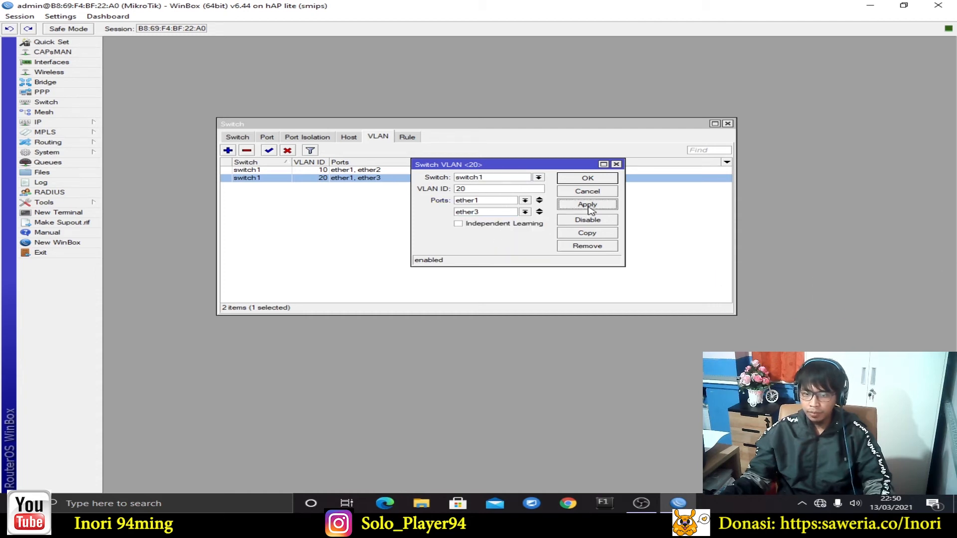
click(598, 180)
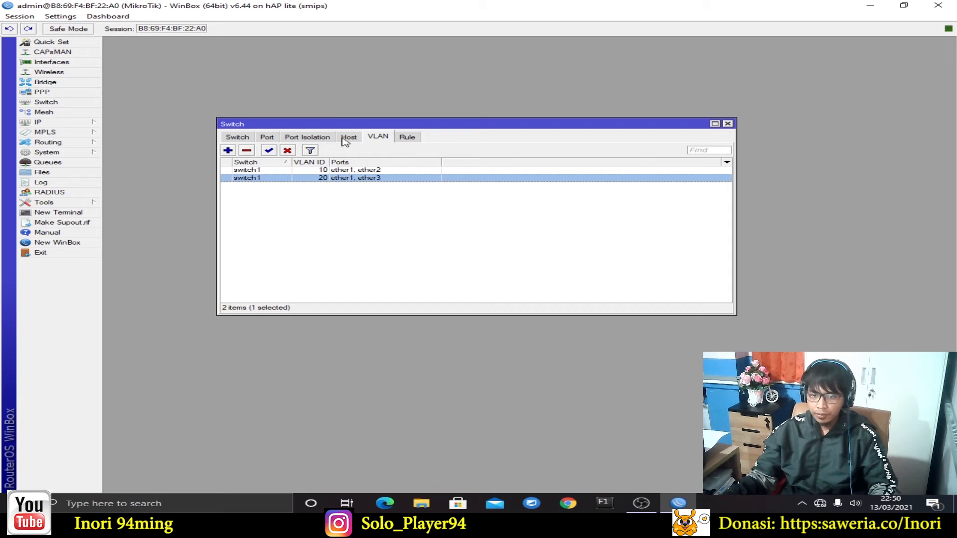
Set switch port ether1 to VLAN mode secure with VLAN header 'add if missing'
click(267, 138)
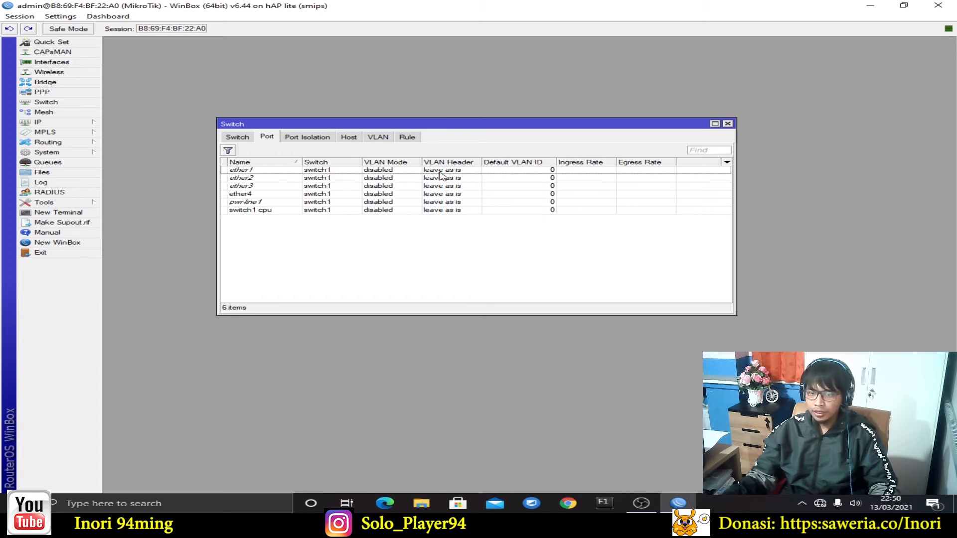
double_click(448, 171)
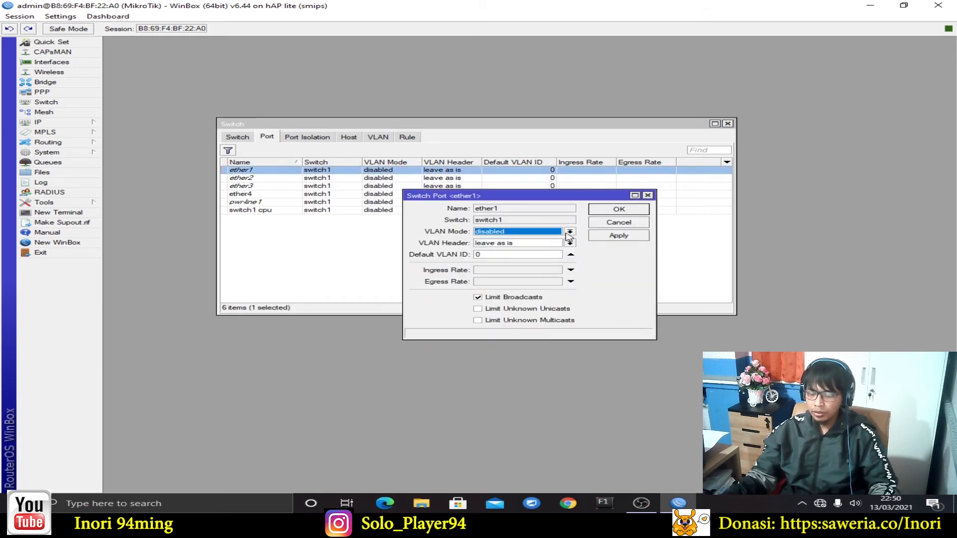
drag(552, 196, 629, 161)
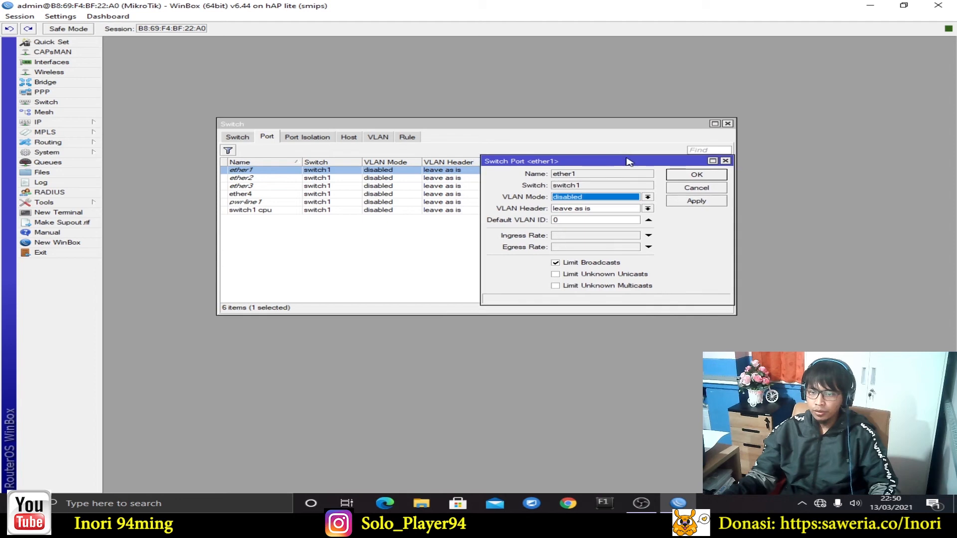
click(653, 199)
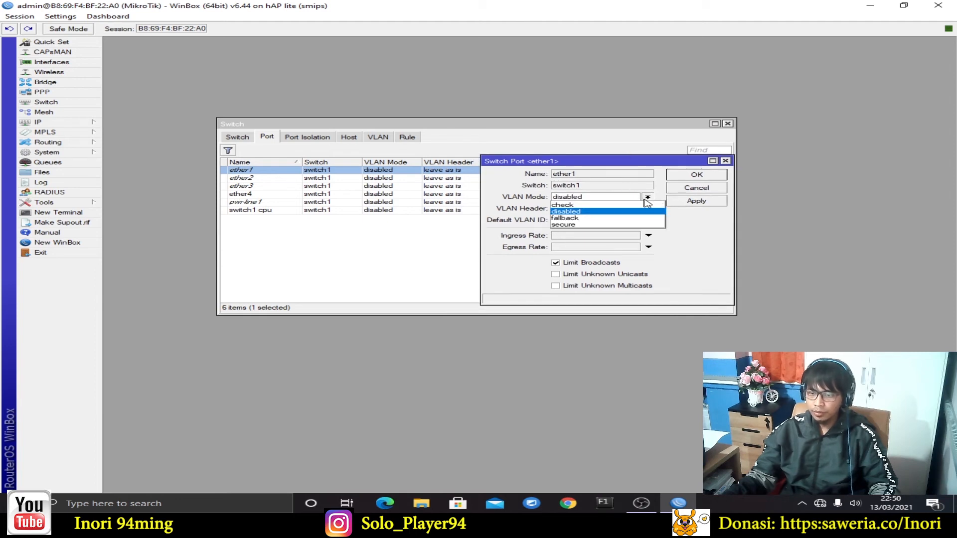
click(574, 225)
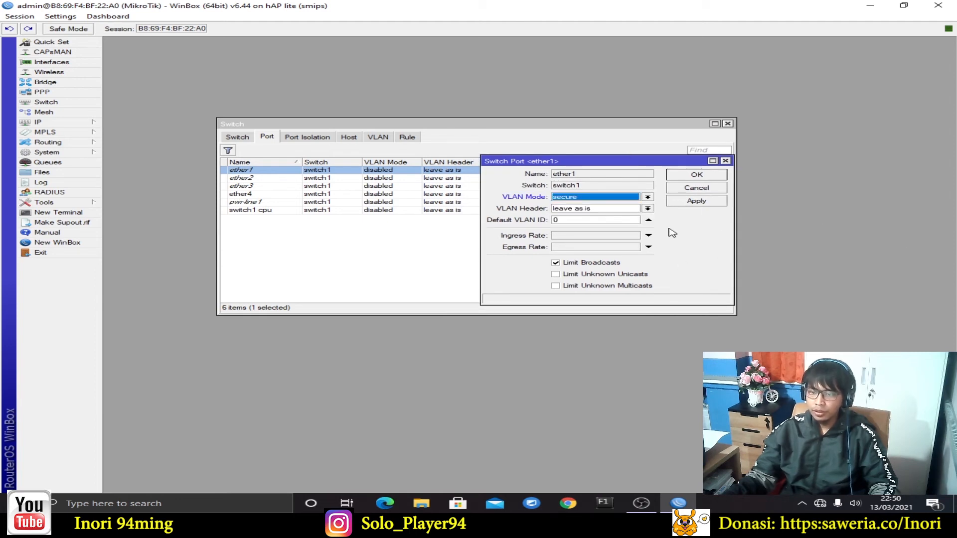
click(649, 210)
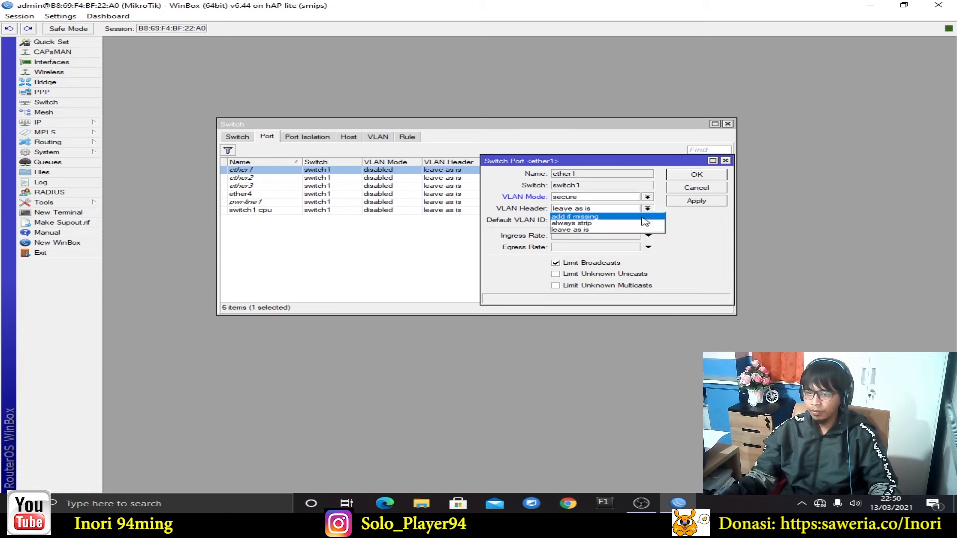
click(643, 217)
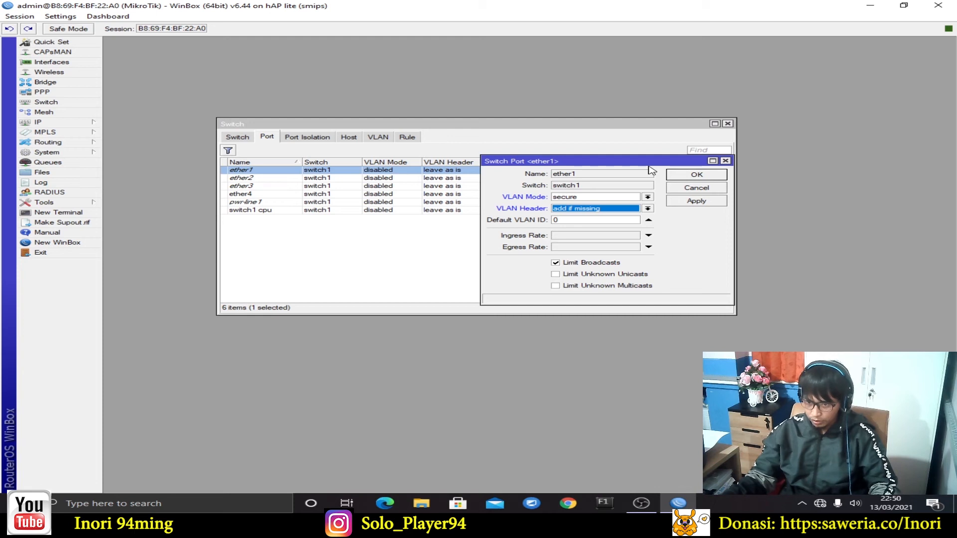
drag(633, 161, 634, 157)
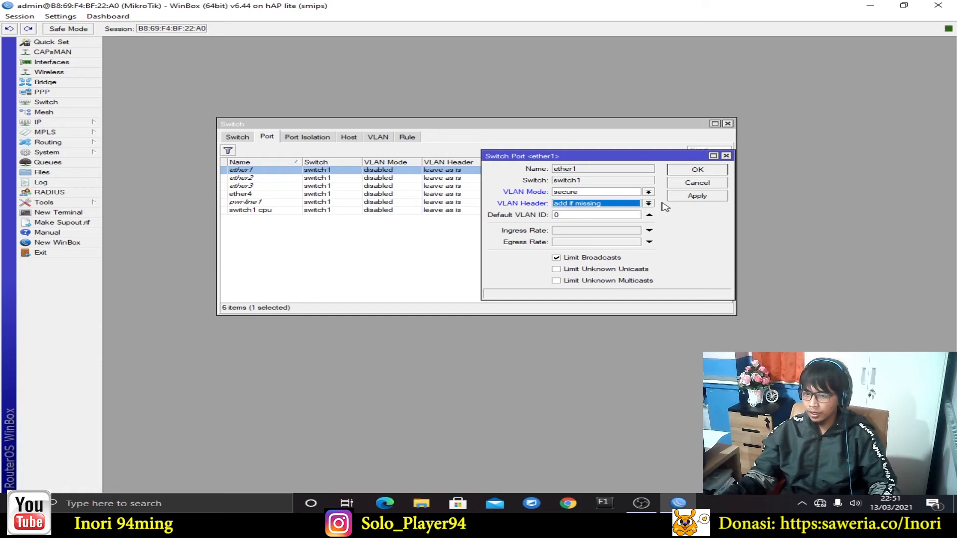
click(703, 172)
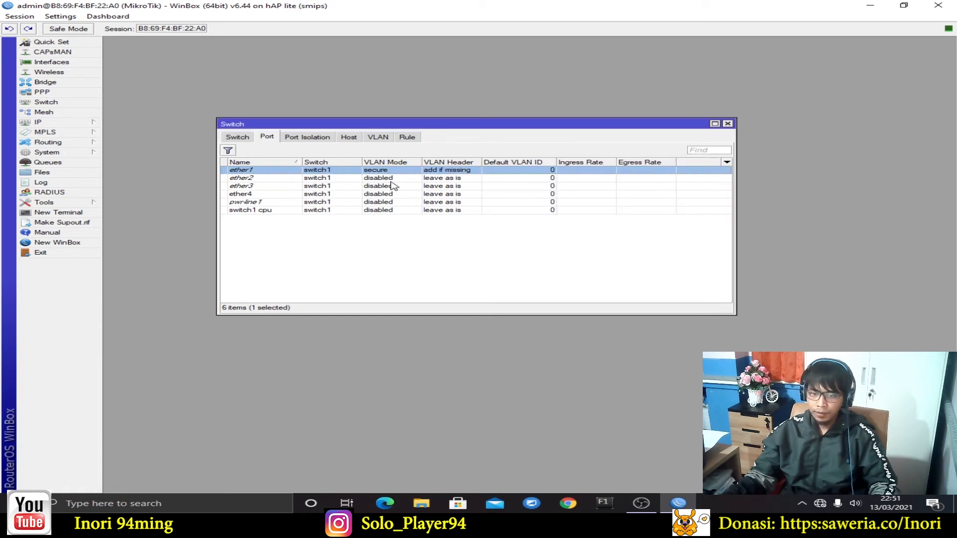
Set ether2 to VLAN mode secure, header 'always strip', and default VLAN ID 10
double_click(417, 178)
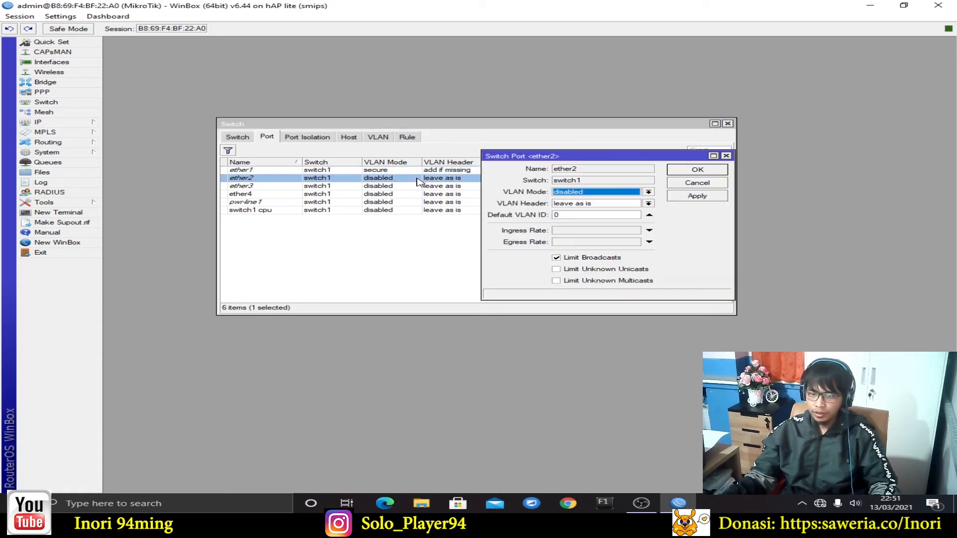
click(648, 193)
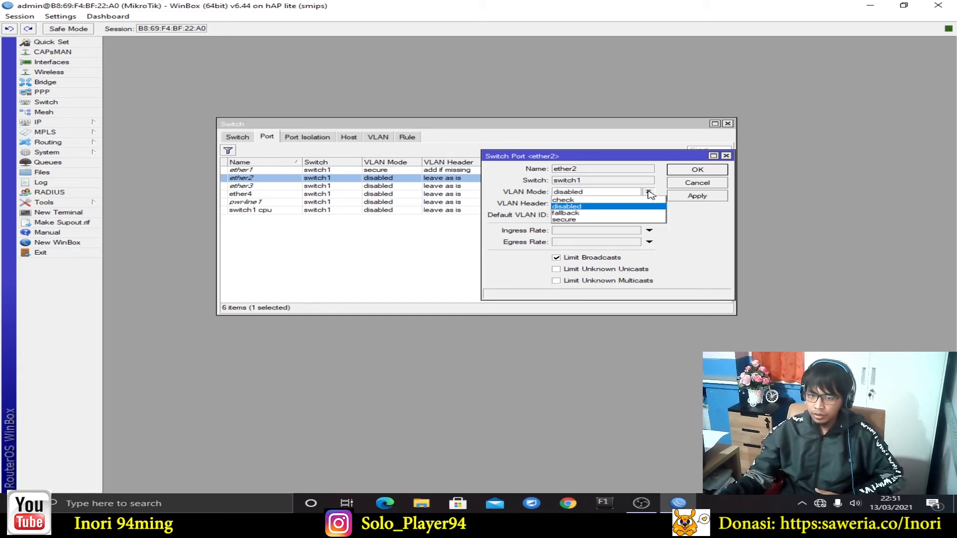
click(632, 219)
click(638, 205)
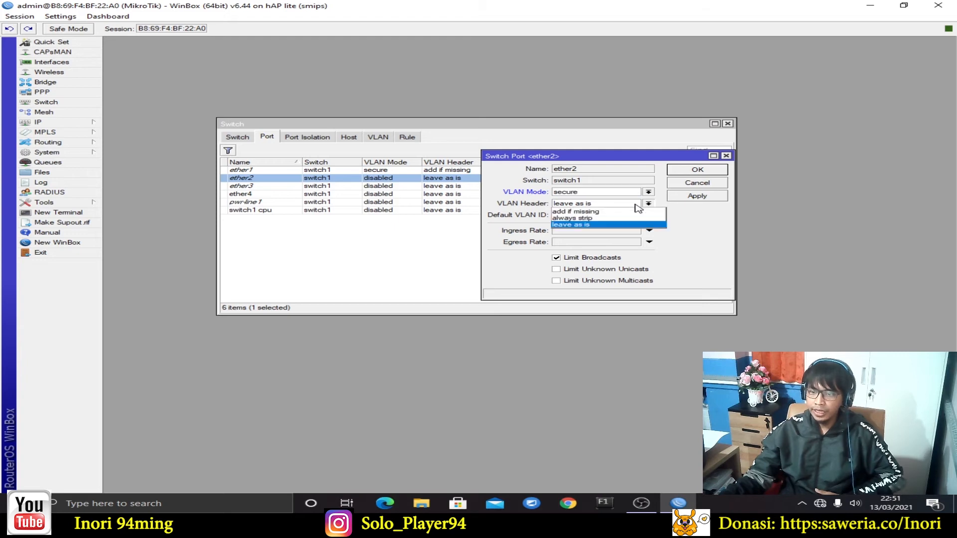
click(616, 218)
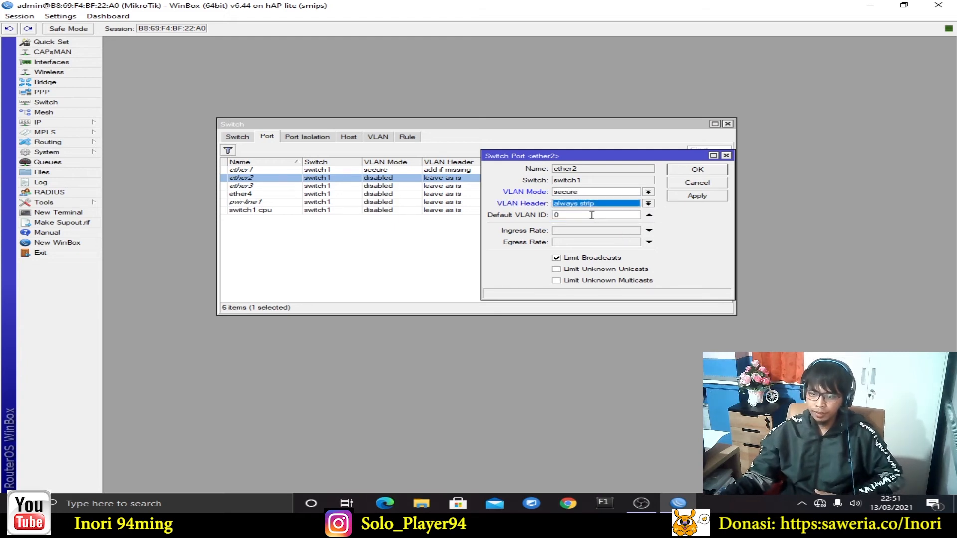
drag(589, 214, 531, 218)
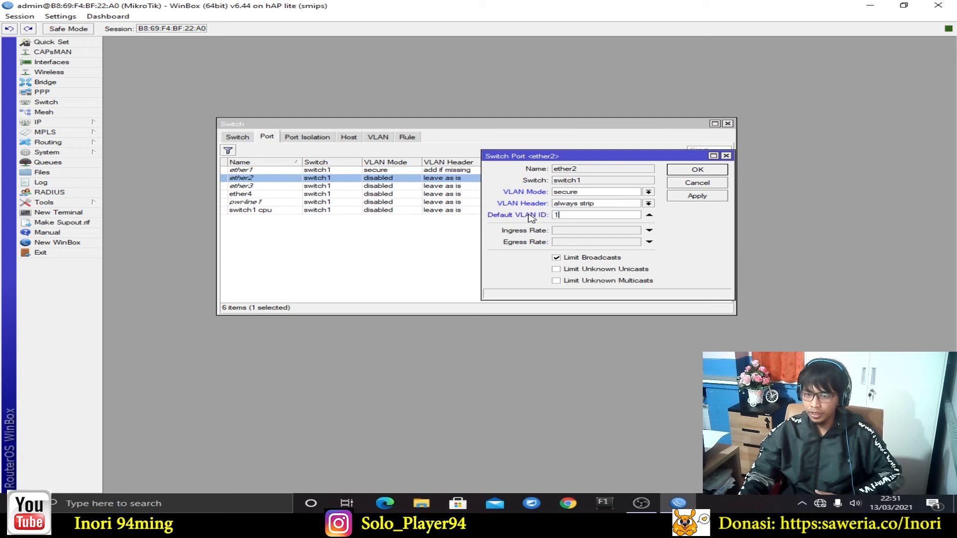
click(697, 194)
click(709, 170)
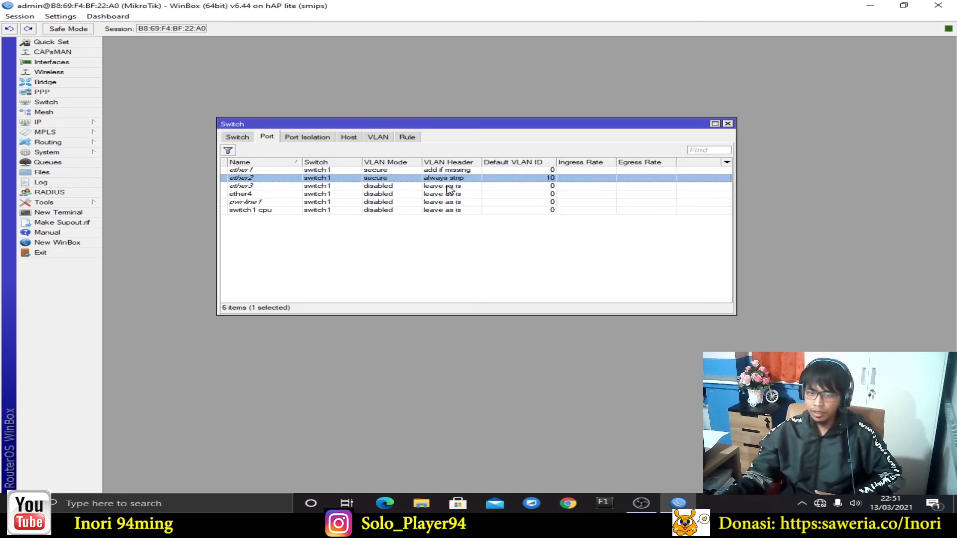
Set ether3 to secure, 'always strip', default VLAN ID 20, then close the Switch window
double_click(388, 187)
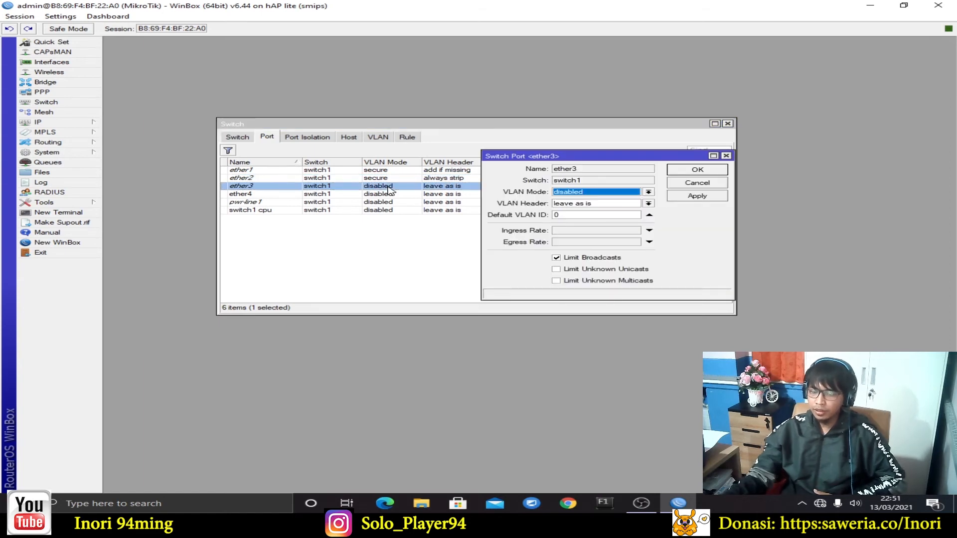
click(597, 193)
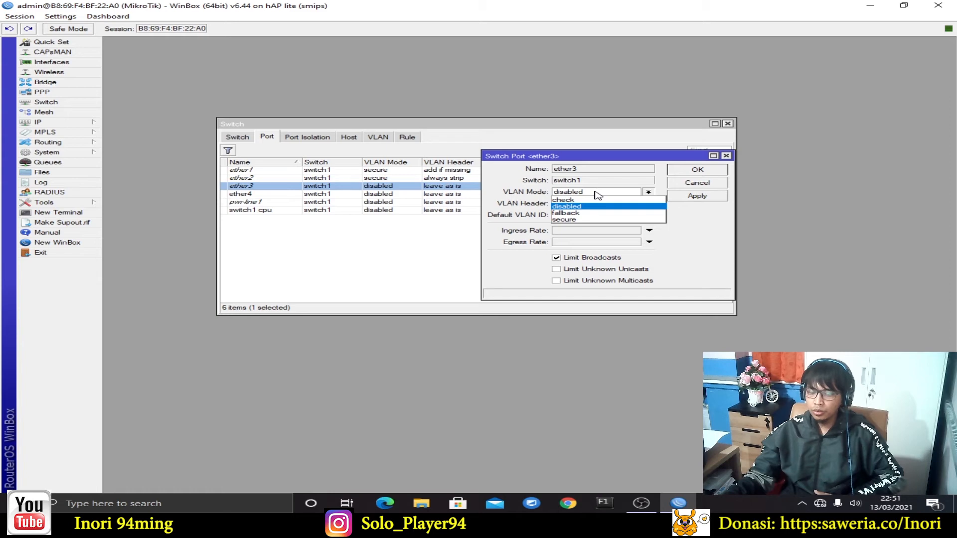
click(592, 221)
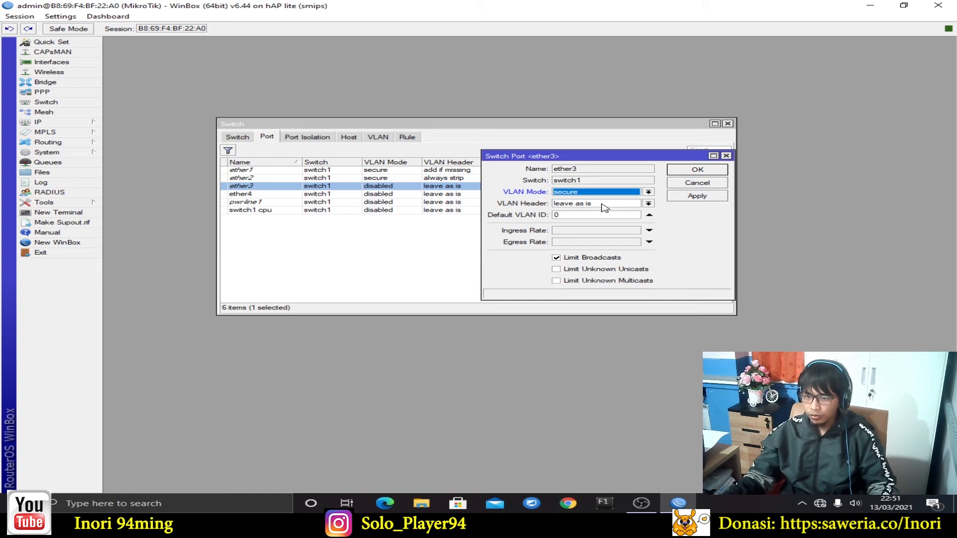
click(602, 204)
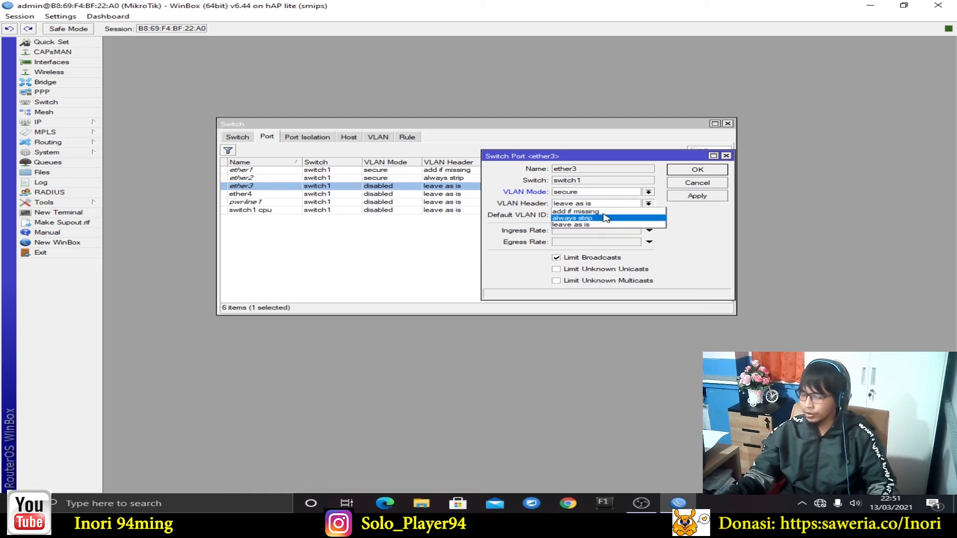
click(605, 218)
key(Tab)
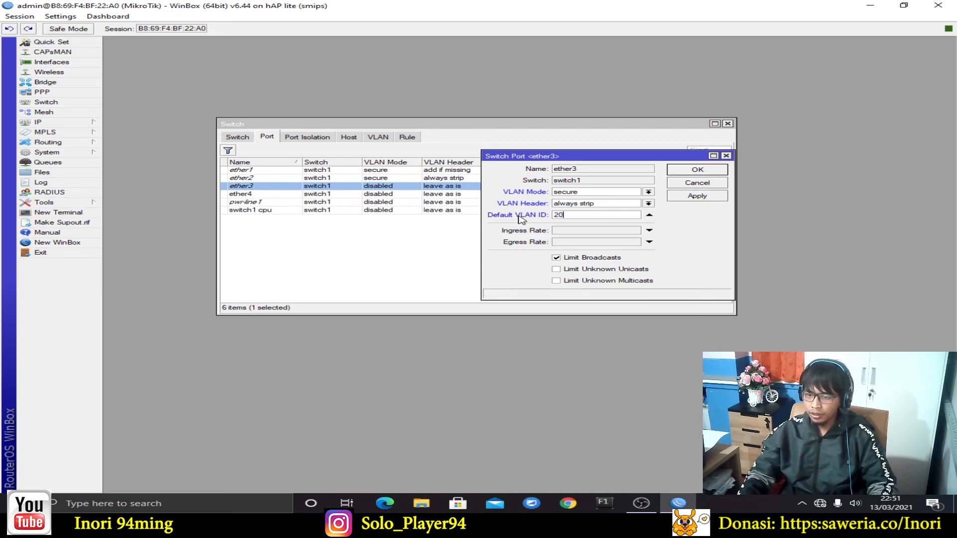
click(693, 199)
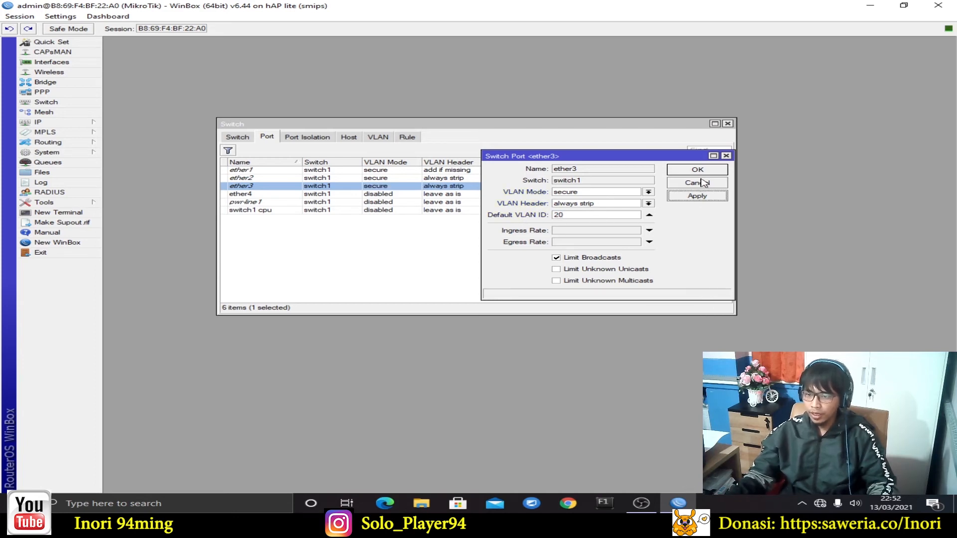
click(703, 172)
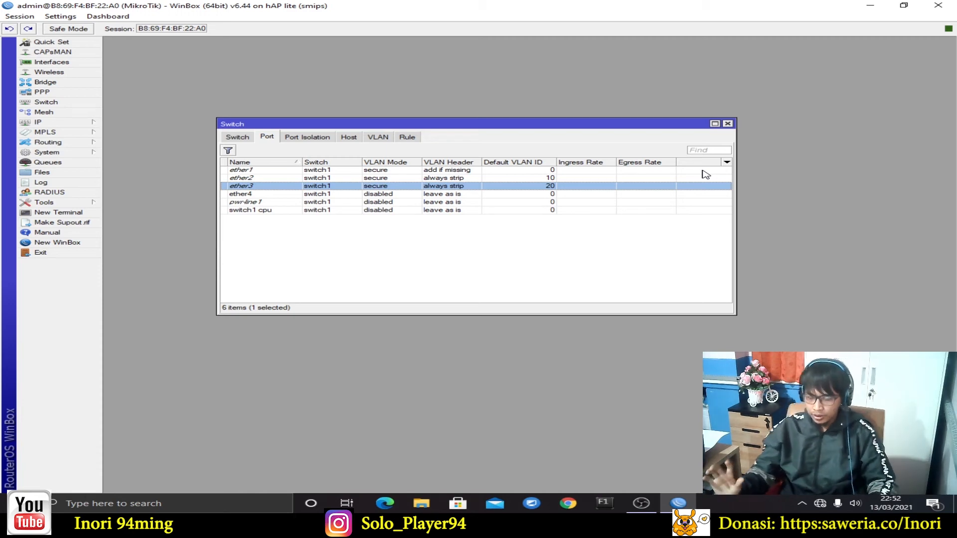
click(727, 124)
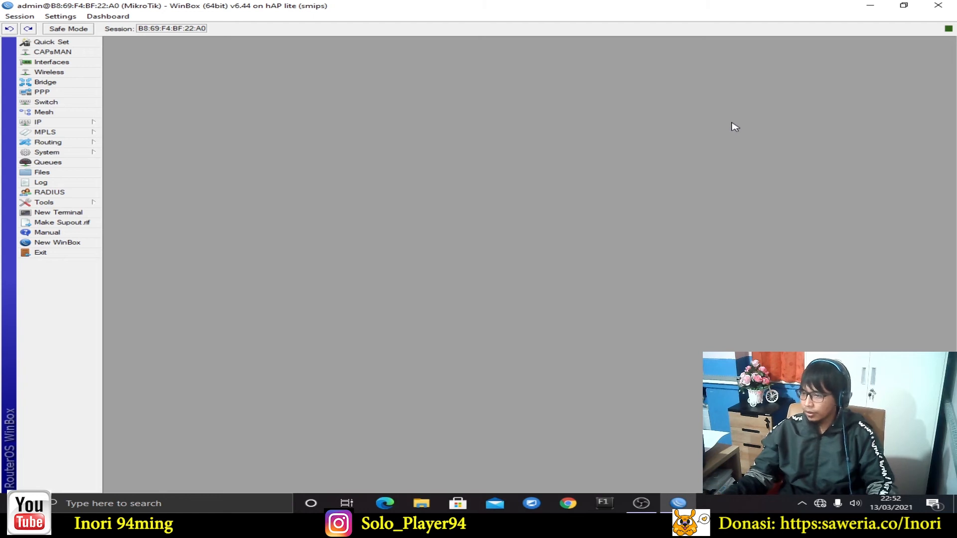